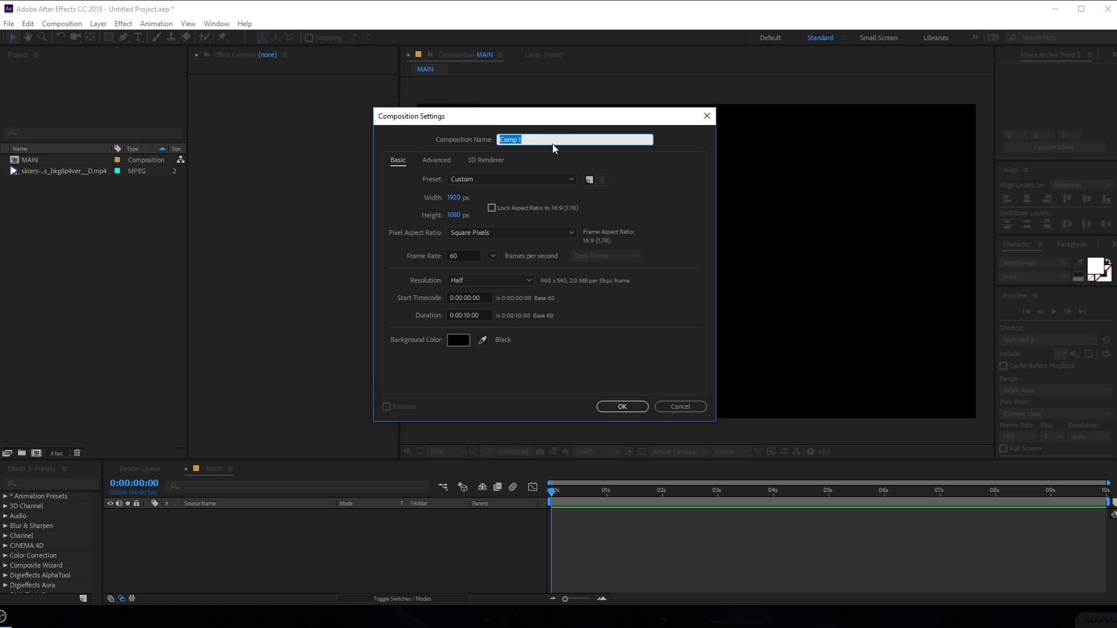
# Create two 1920 × 1080, 60 fps, 10-second compositions named Media Placeholder and Text.
pyautogui.write('Media Placeholder')
pyautogui.click(623, 406)
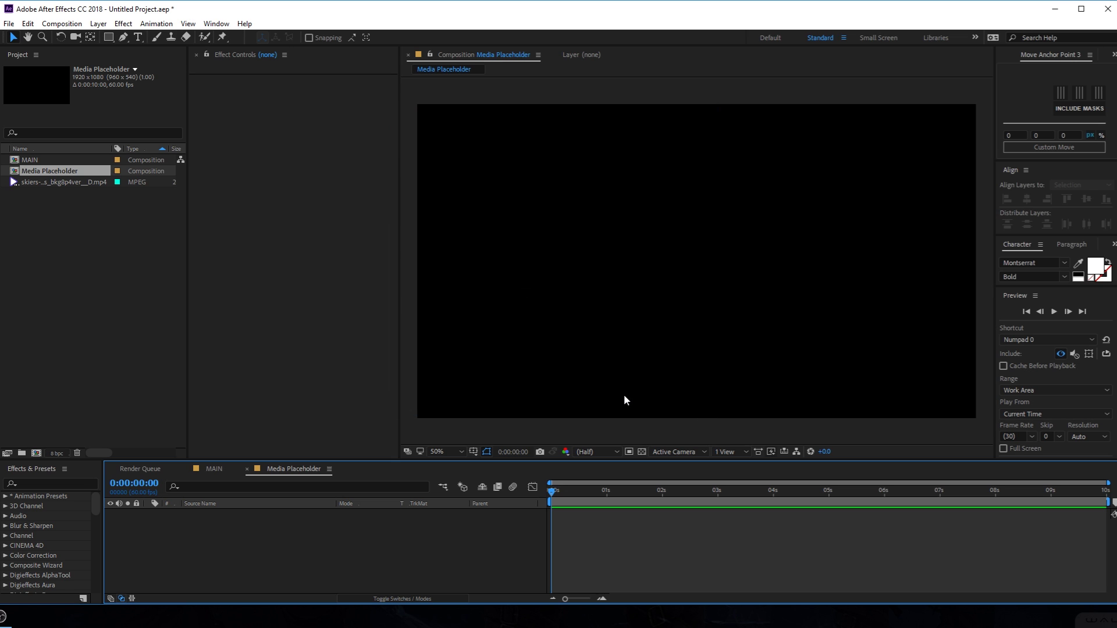
pyautogui.click(86, 324)
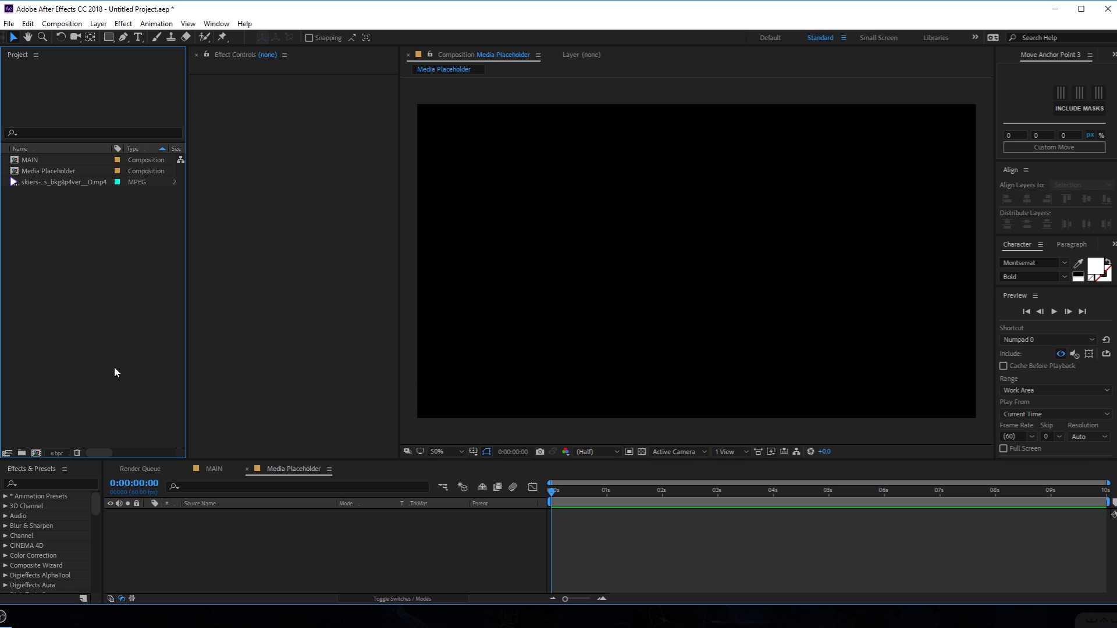
pyautogui.click(36, 452)
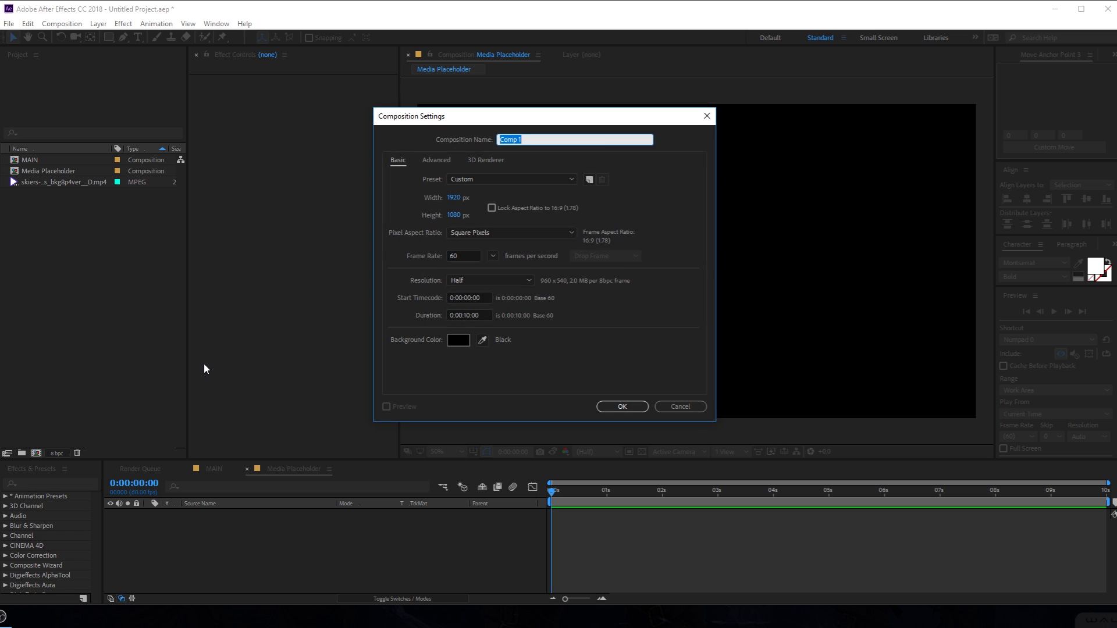
pyautogui.write('Text')
pyautogui.click(601, 408)
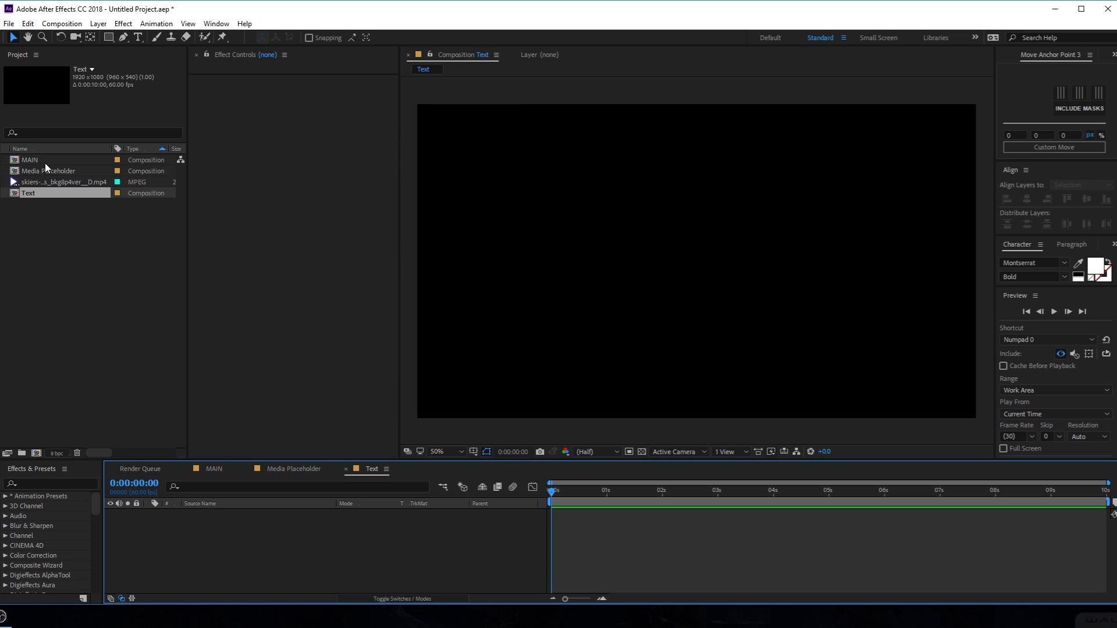
# Open the Media Placeholder composition, add the skiers MP4 footage to it and scrub through the first two seconds.
pyautogui.doubleClick(44, 169)
pyautogui.moveTo(68, 182); pyautogui.dragTo(221, 526)
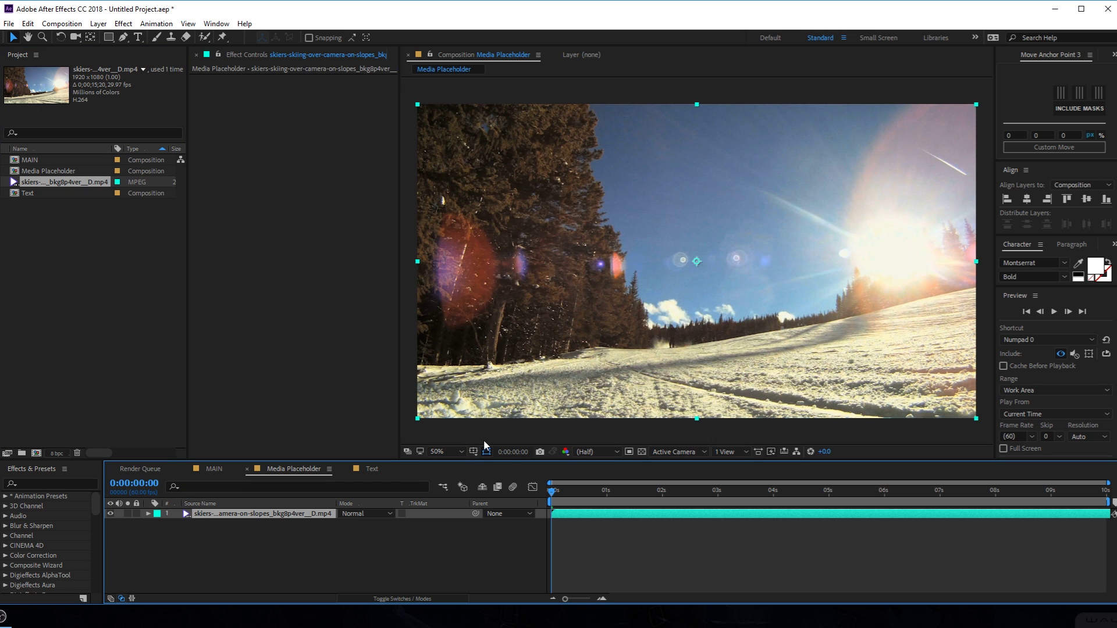
pyautogui.moveTo(563, 495); pyautogui.dragTo(658, 507)
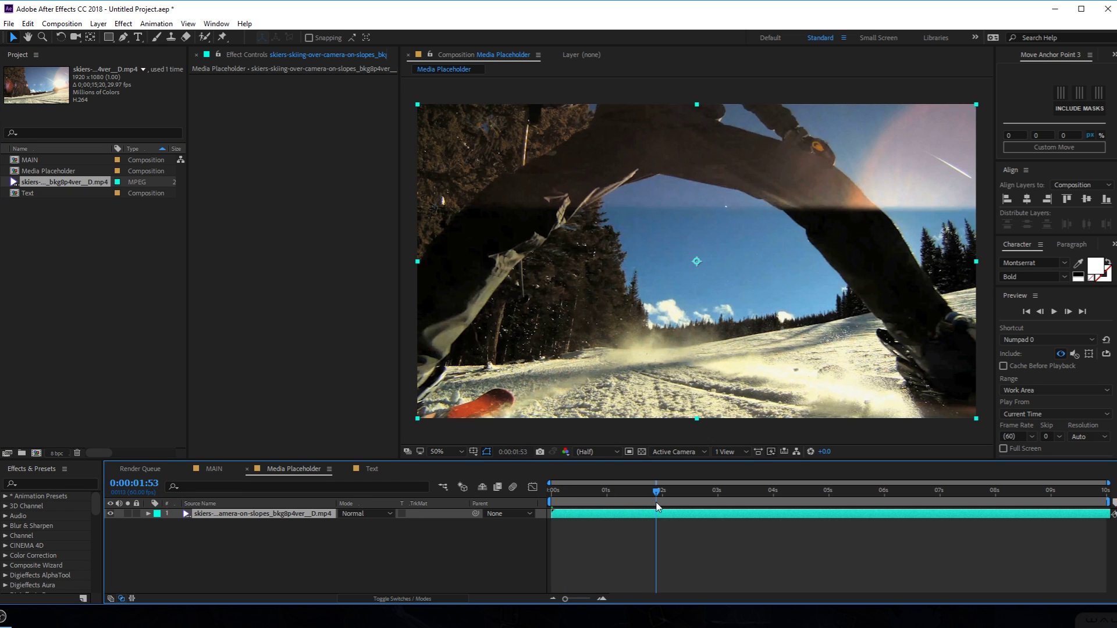
pyautogui.click(610, 498)
pyautogui.click(599, 498)
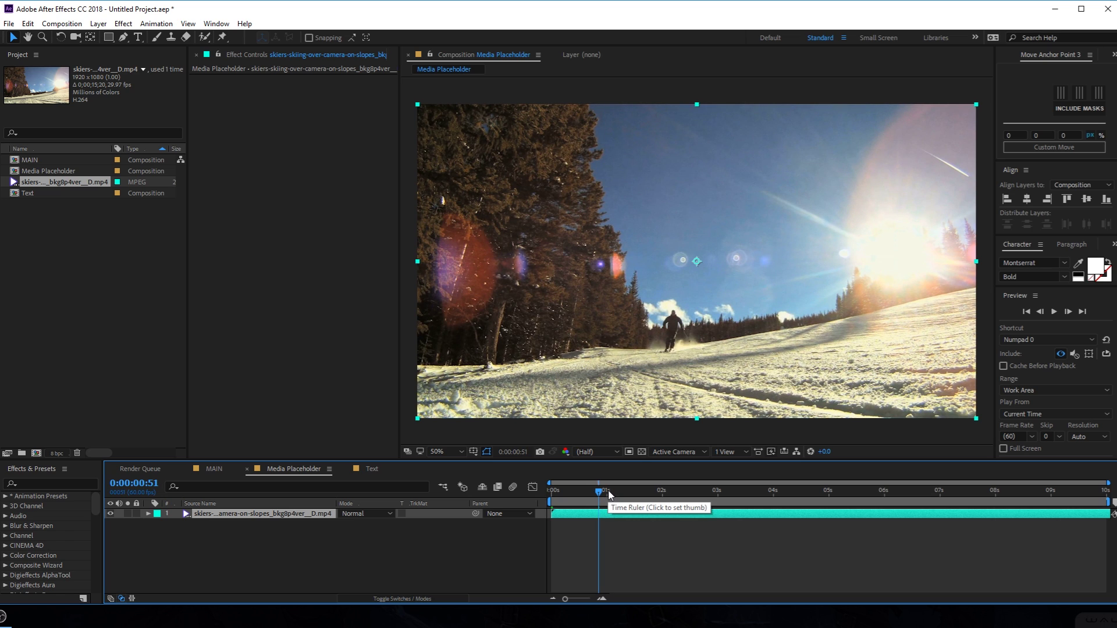
# Close the Render Queue, Media Placeholder and Text timelines so only MAIN stays open, and make the timeline area taller.
pyautogui.click(97, 393)
pyautogui.click(144, 469)
pyautogui.click(112, 469)
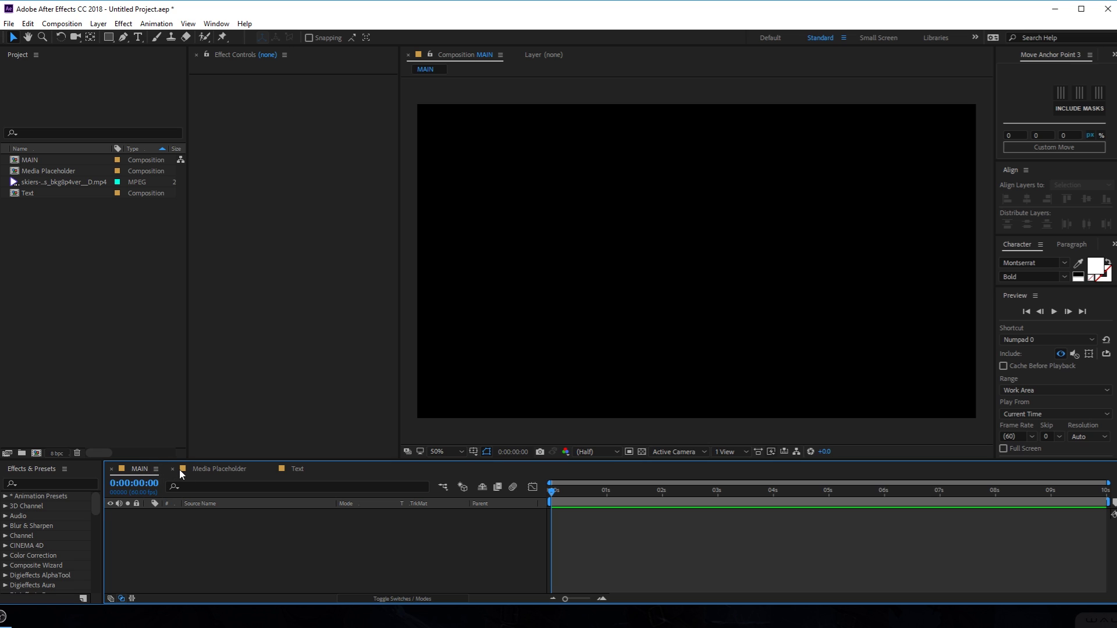
pyautogui.click(172, 469)
pyautogui.click(172, 469)
pyautogui.moveTo(168, 464); pyautogui.dragTo(154, 397)
# Add the Media Placeholder composition as a layer in MAIN and shorten the timeline area slightly so the frame fits.
pyautogui.click(19, 172)
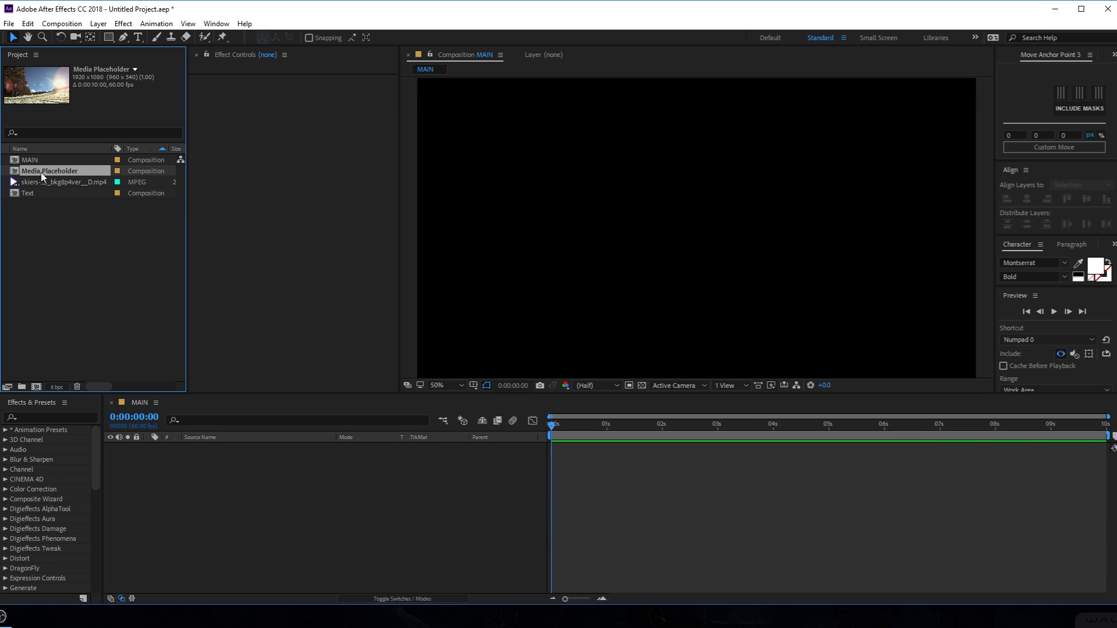
pyautogui.moveTo(43, 169); pyautogui.dragTo(227, 482)
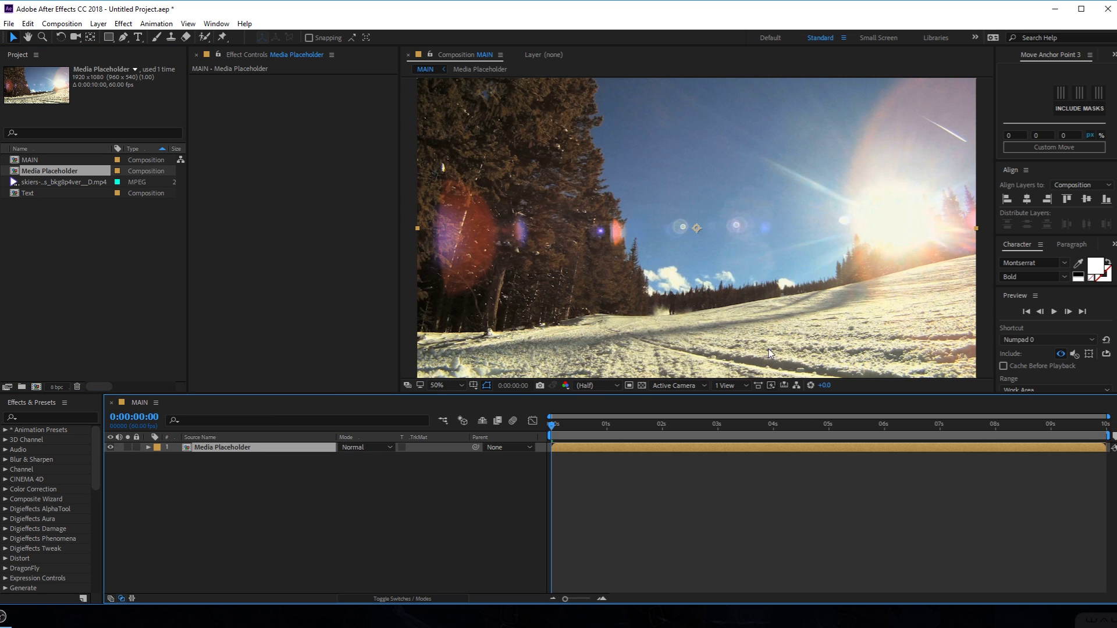
pyautogui.moveTo(341, 402); pyautogui.dragTo(351, 422)
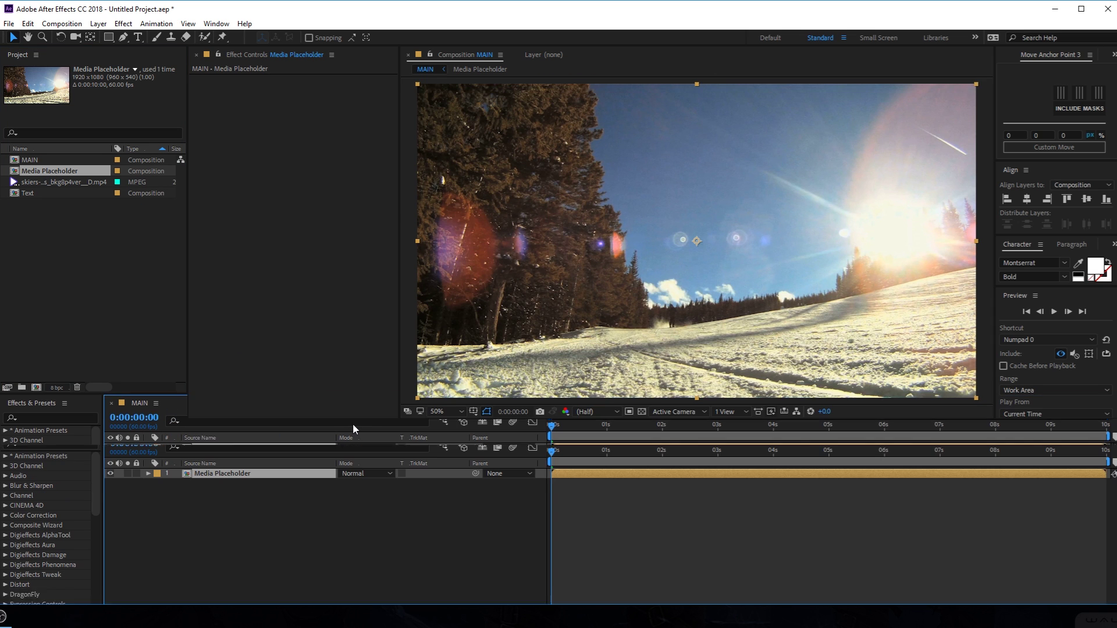
pyautogui.click(364, 524)
# Set up the Rectangle tool with the stroke set to None and a white FFFFFF fill.
pyautogui.click(108, 37)
pyautogui.click(355, 37)
pyautogui.click(483, 246)
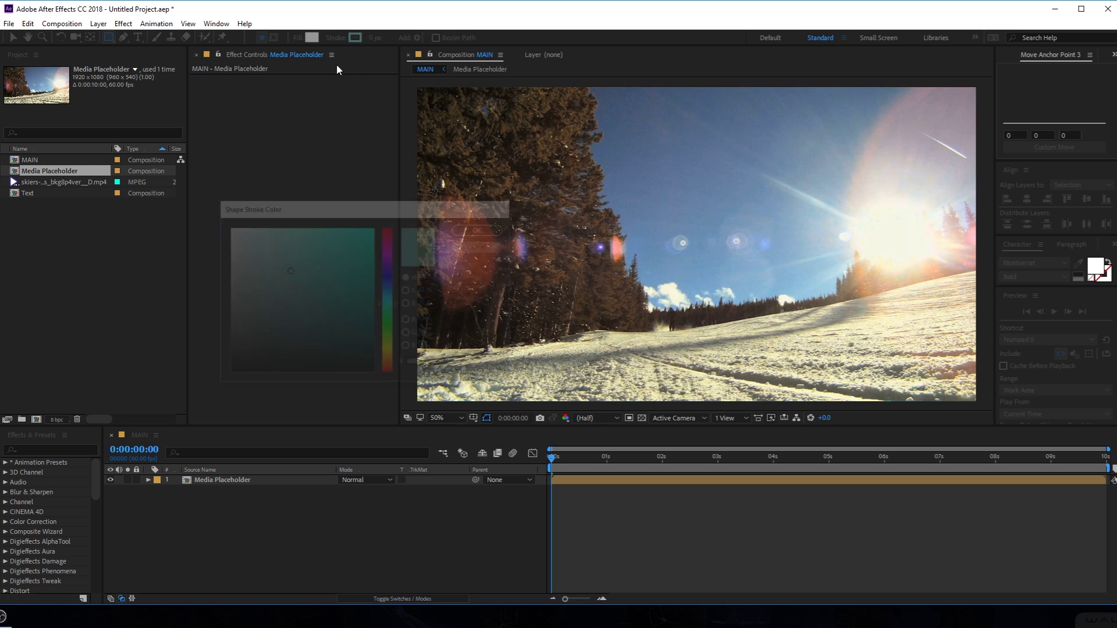
pyautogui.click(337, 39)
pyautogui.click(500, 276)
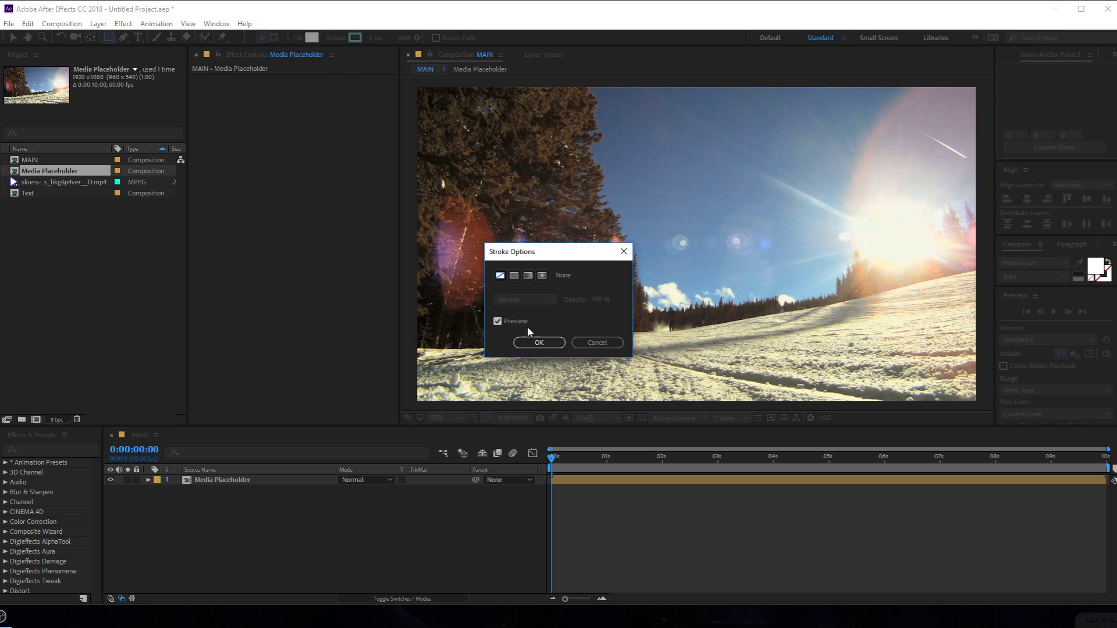
pyautogui.click(539, 341)
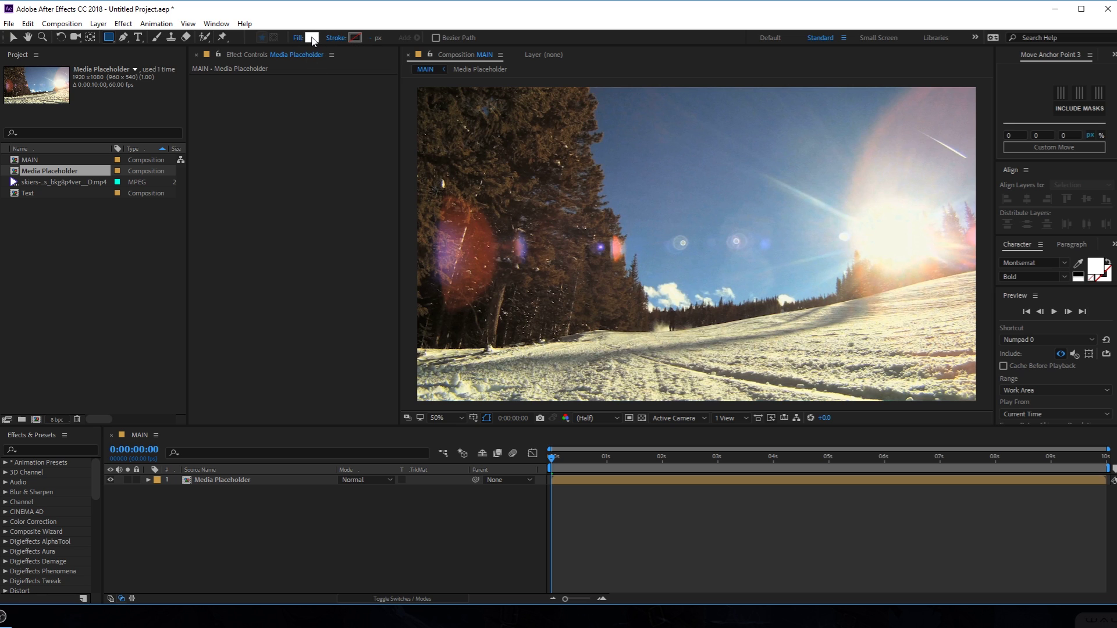
pyautogui.click(311, 38)
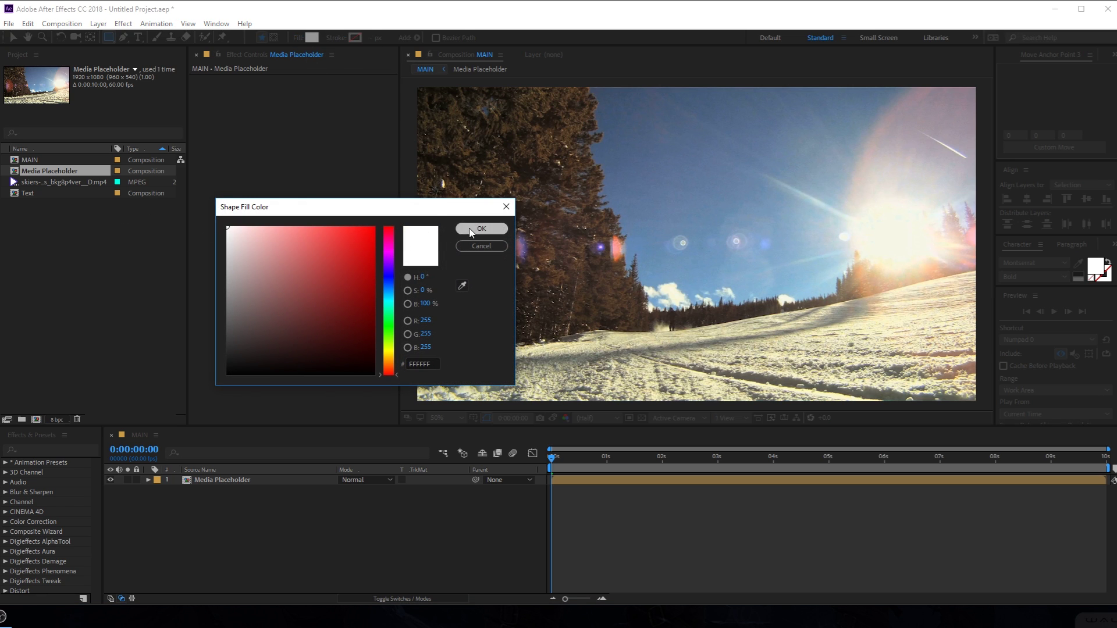
pyautogui.click(481, 229)
# Draw ten overlapping white rectangles of varied sizes in one shape layer, covering the upper and central parts of the frame.
pyautogui.moveTo(416, 86); pyautogui.dragTo(519, 174)
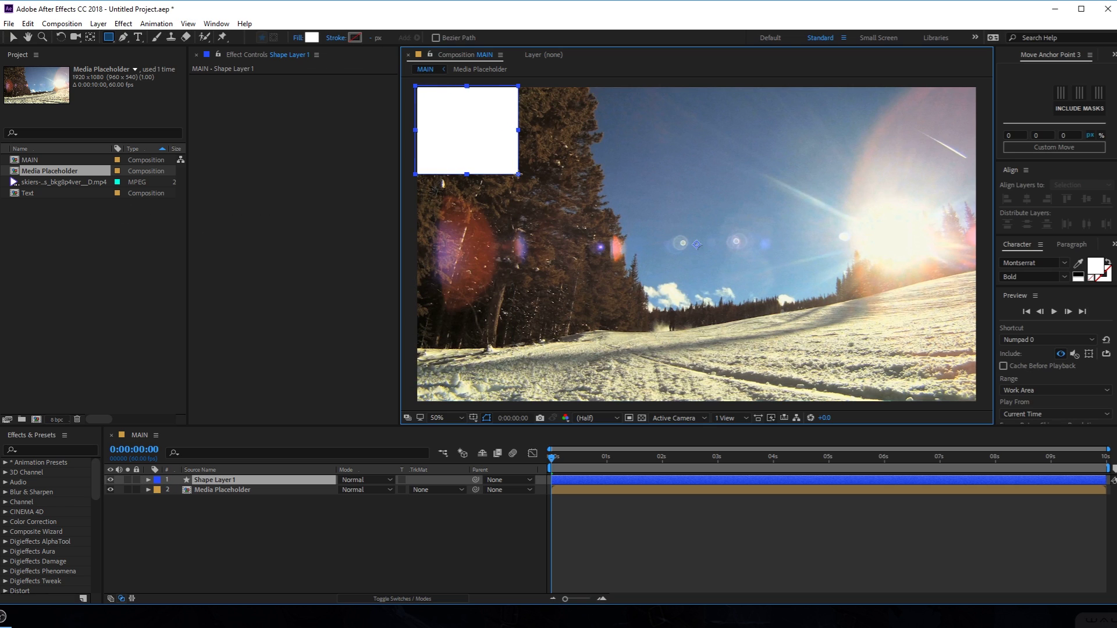
pyautogui.moveTo(406, 166); pyautogui.dragTo(589, 222)
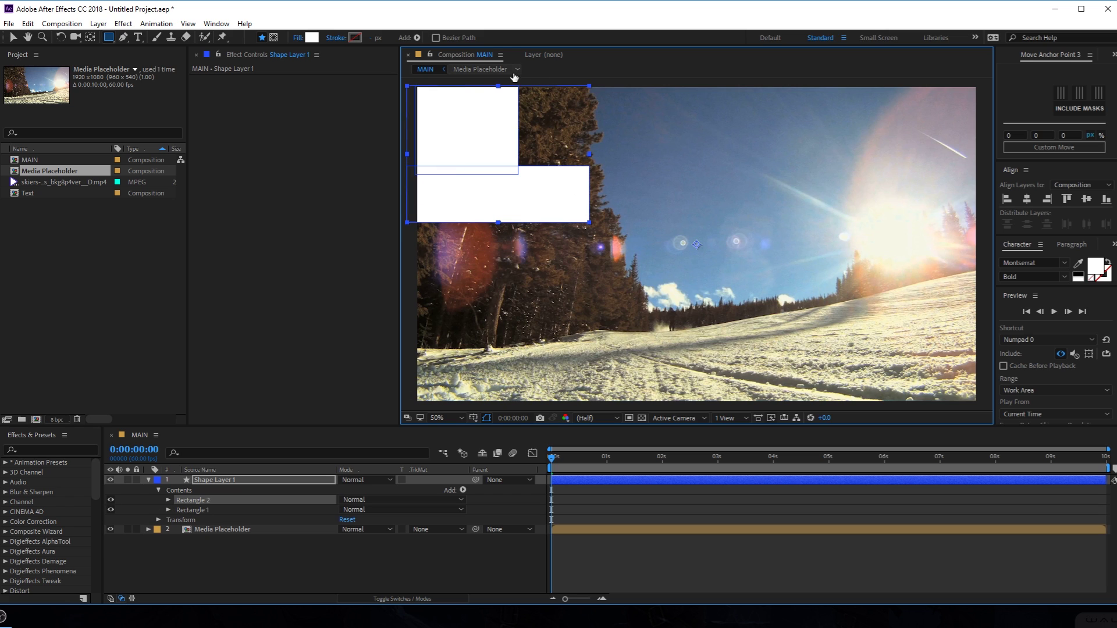
pyautogui.moveTo(502, 250); pyautogui.dragTo(651, 127)
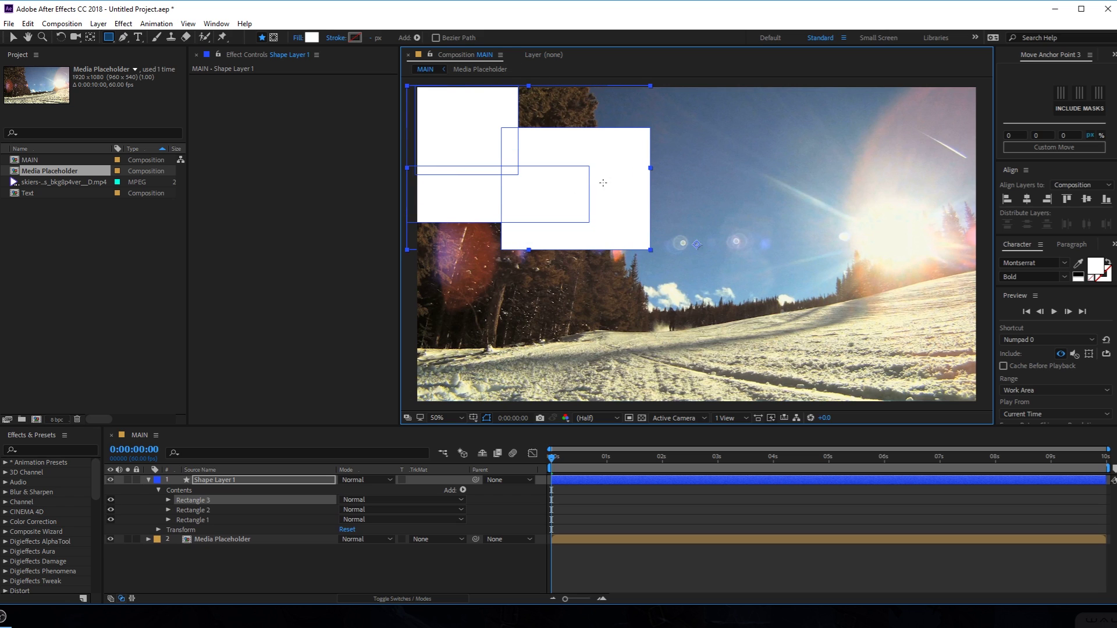
pyautogui.moveTo(602, 184); pyautogui.dragTo(598, 214)
pyautogui.moveTo(506, 97)
pyautogui.mouseDown()
pyautogui.moveTo(725, 187)
pyautogui.moveTo(678, 293)
pyautogui.mouseUp()
pyautogui.moveTo(603, 156); pyautogui.dragTo(710, 351)
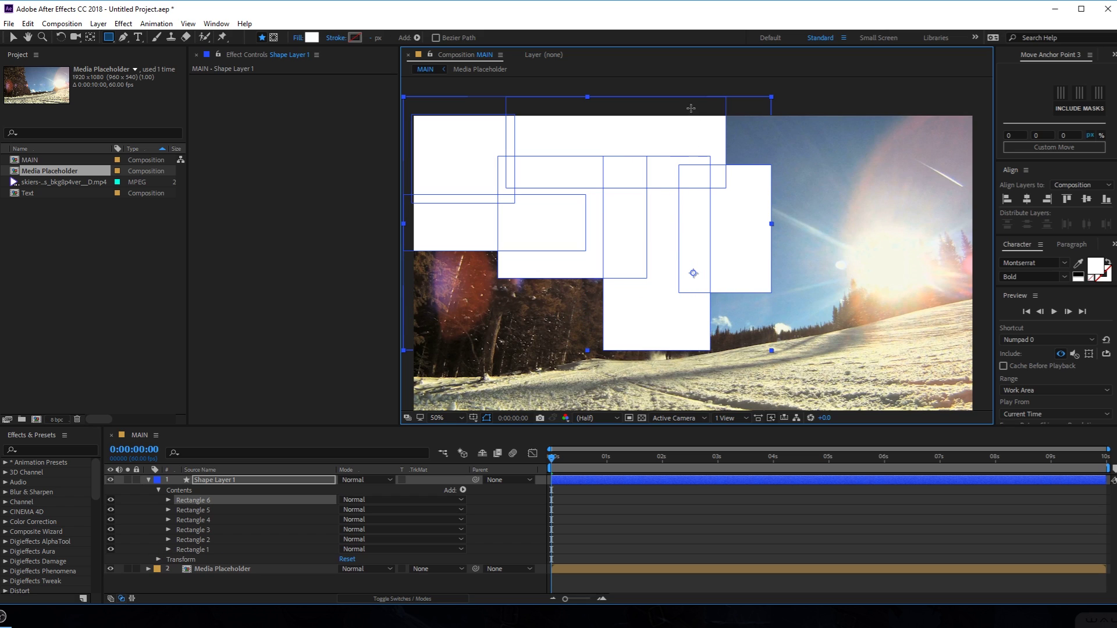
pyautogui.moveTo(686, 103); pyautogui.dragTo(894, 250)
pyautogui.moveTo(823, 108)
pyautogui.mouseDown()
pyautogui.moveTo(929, 254)
pyautogui.moveTo(974, 295)
pyautogui.moveTo(795, 332)
pyautogui.mouseUp()
pyautogui.moveTo(711, 222); pyautogui.dragTo(842, 377)
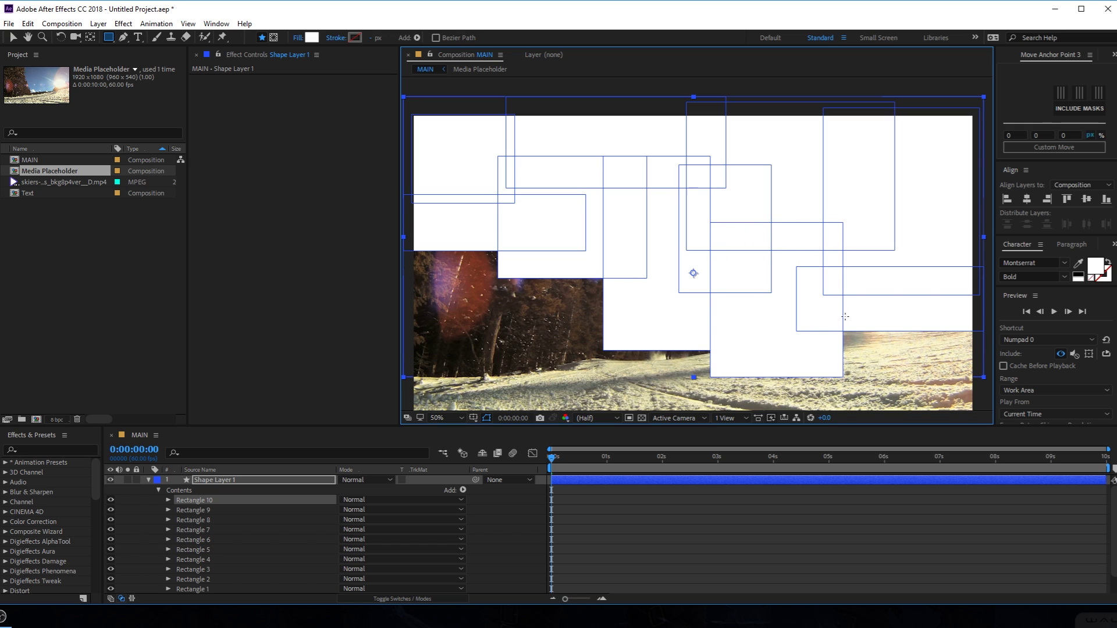
# Draw six more overlapping rectangles in the same shape layer along the lower and left areas until the footage is fully covered.
pyautogui.scroll(-5, 770, 147)
pyautogui.moveTo(964, 216); pyautogui.dragTo(801, 342)
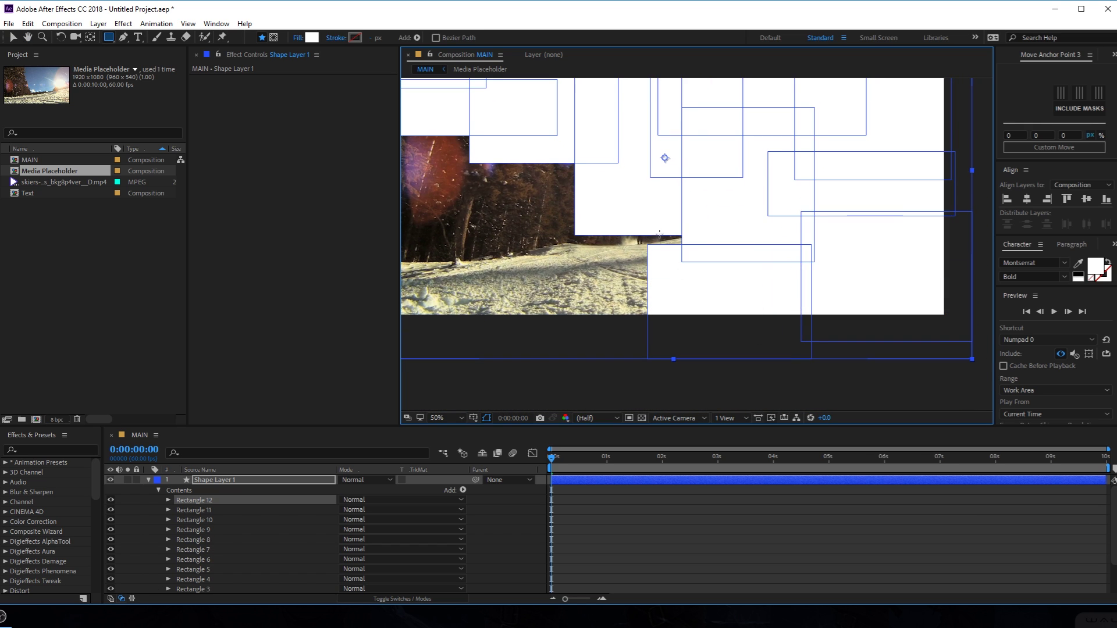
pyautogui.moveTo(812, 360); pyautogui.dragTo(944, 400)
pyautogui.moveTo(497, 165); pyautogui.dragTo(635, 246)
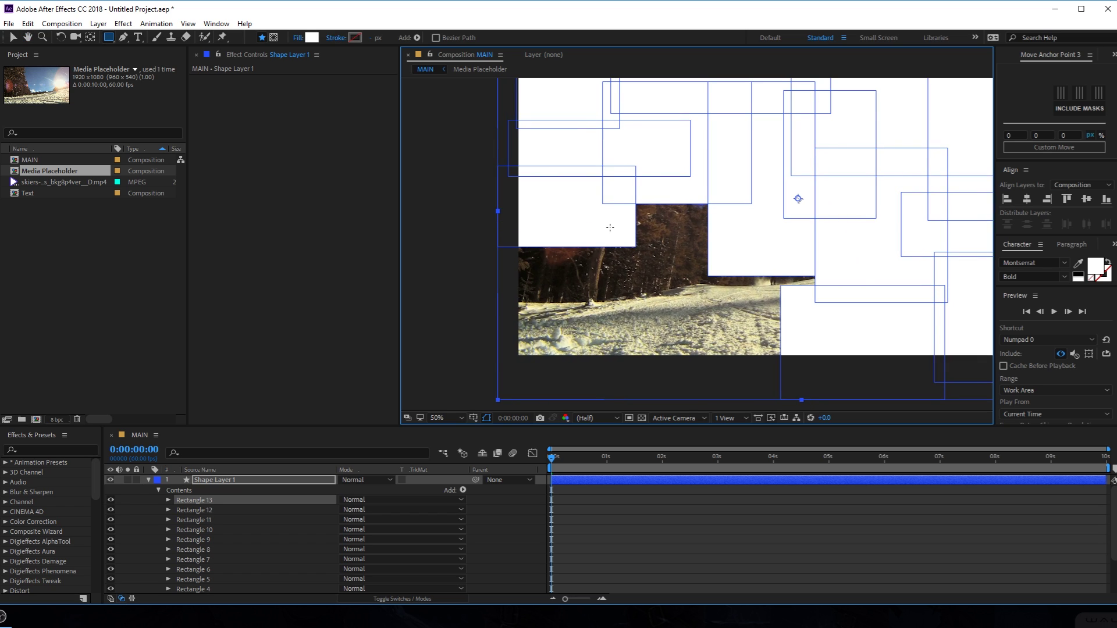
pyautogui.moveTo(466, 228); pyautogui.dragTo(560, 388)
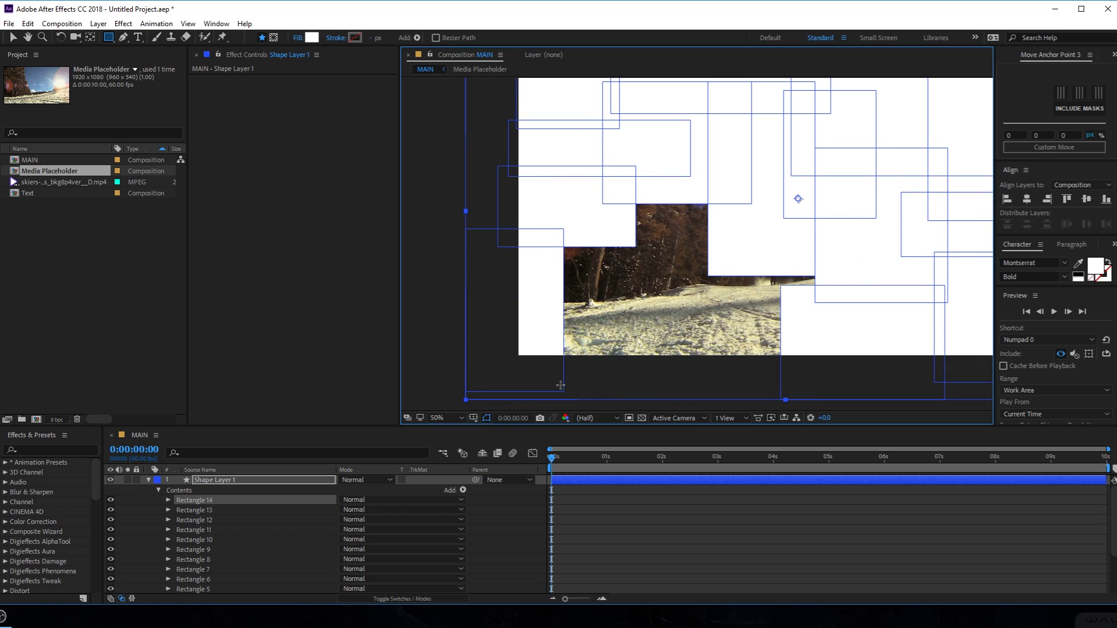
pyautogui.moveTo(461, 205); pyautogui.dragTo(742, 283)
pyautogui.moveTo(538, 384); pyautogui.dragTo(834, 268)
pyautogui.press('h')
pyautogui.moveTo(708, 173); pyautogui.dragTo(618, 233)
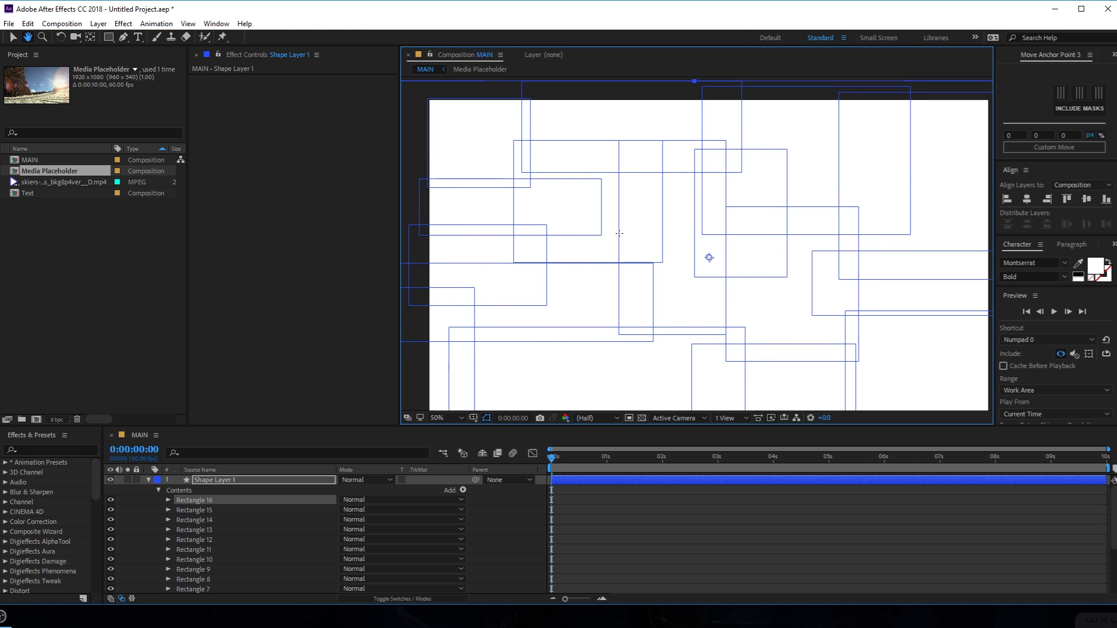
pyautogui.press('q')
# Widen the composition view, make the timeline taller and reveal all modified properties of Shape Layer 1.
pyautogui.moveTo(399, 218); pyautogui.dragTo(364, 213)
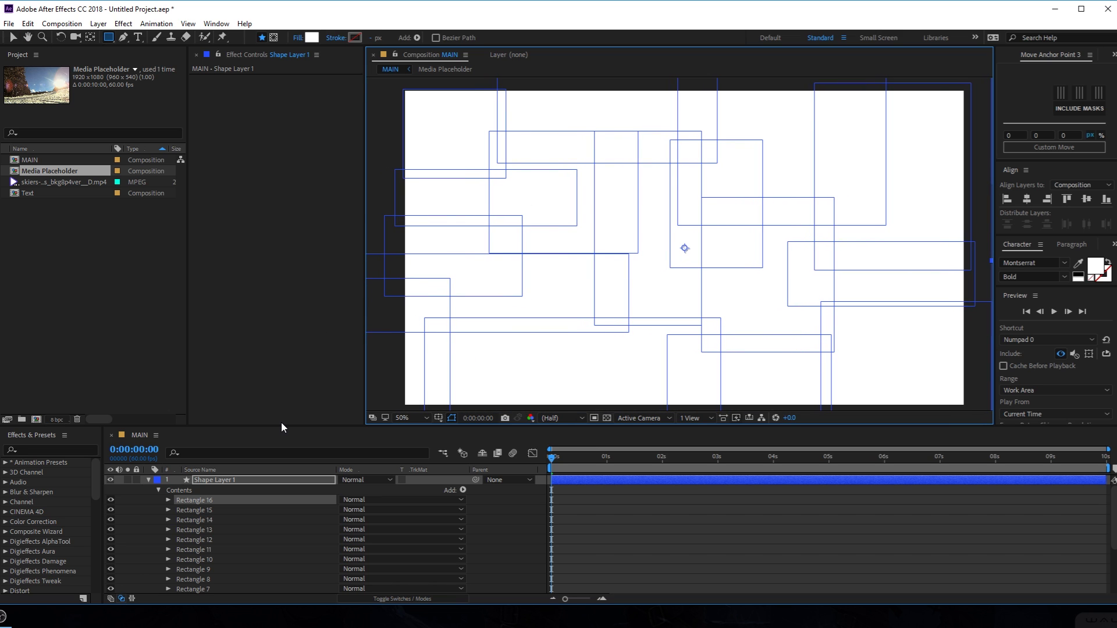
pyautogui.moveTo(278, 425); pyautogui.dragTo(294, 344)
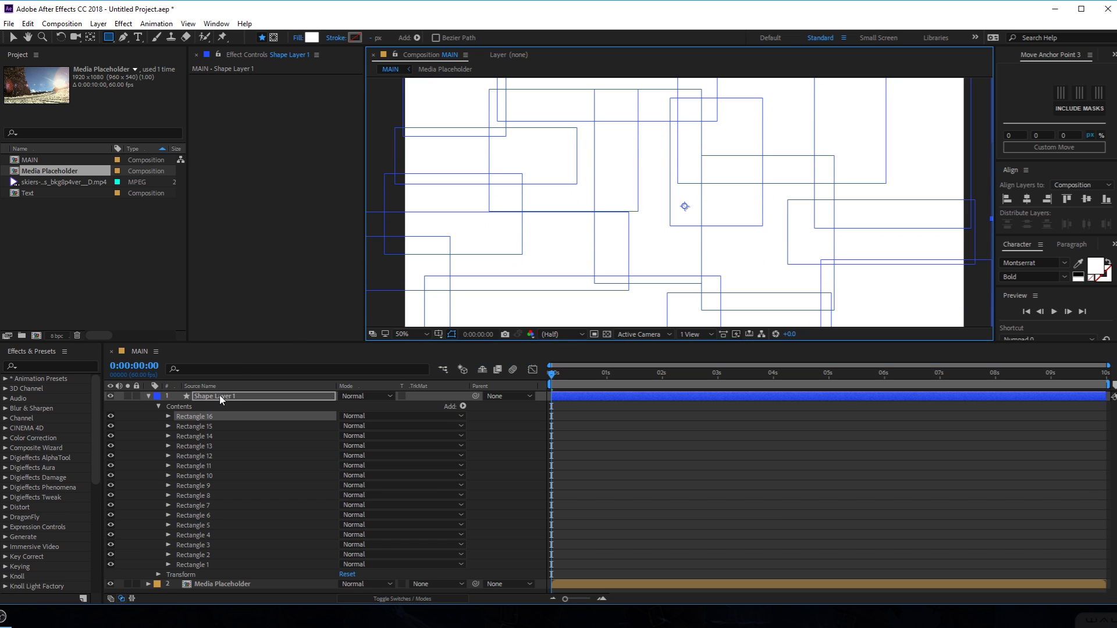
pyautogui.click(241, 398)
pyautogui.press('u')
pyautogui.press('u')
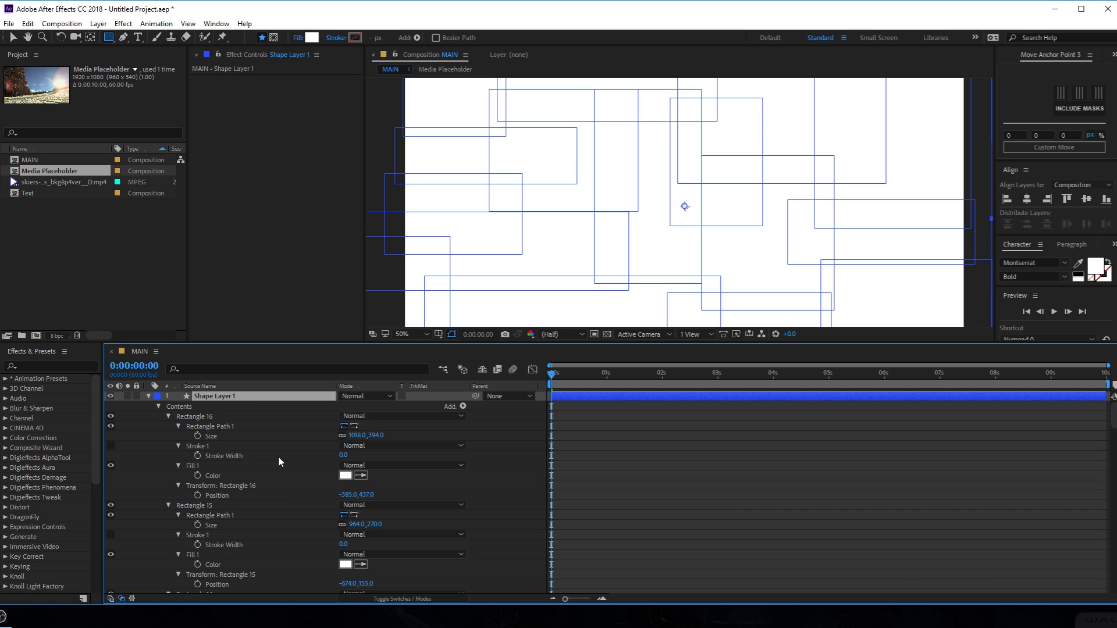
# Set the fill color of Rectangle 16 to light grey and of Rectangle 15 to dark grey 494949.
pyautogui.click(345, 475)
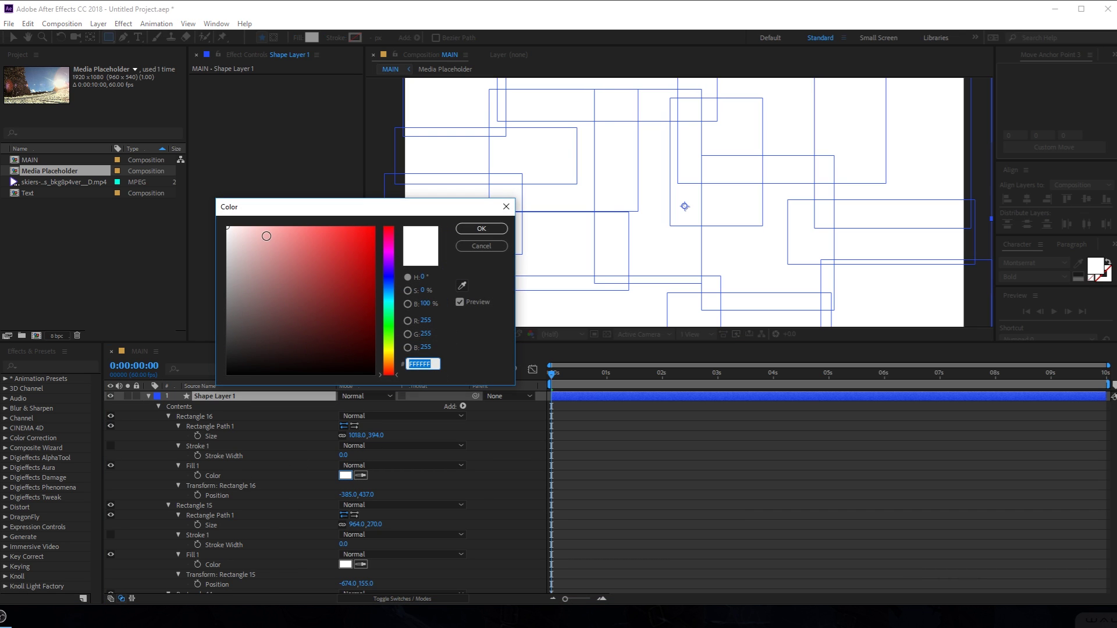
pyautogui.moveTo(267, 237); pyautogui.dragTo(191, 267)
pyautogui.click(481, 228)
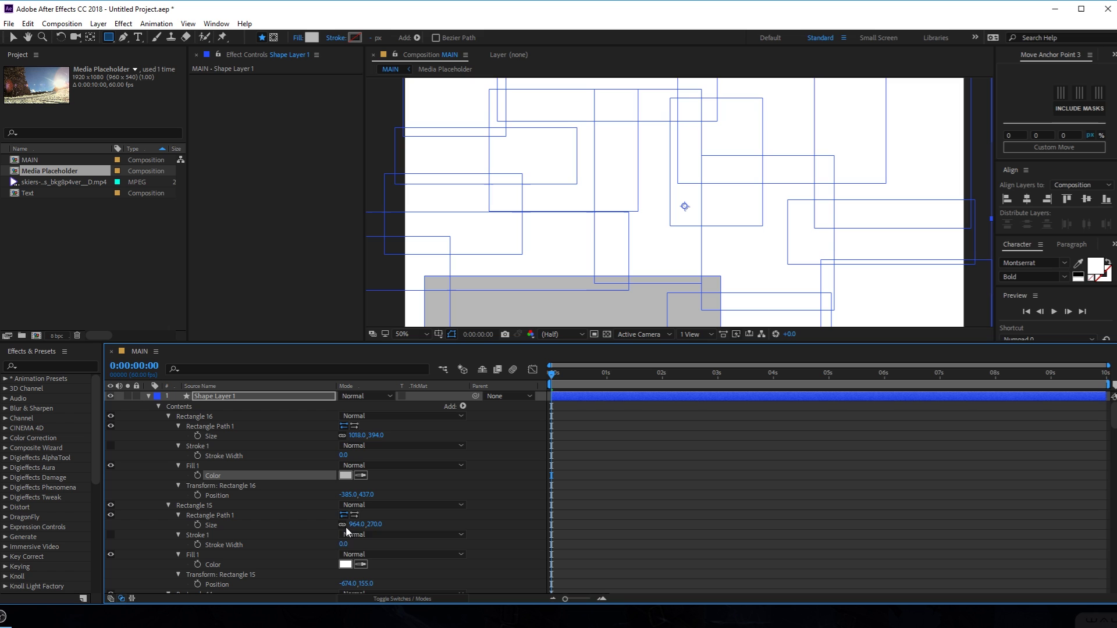
pyautogui.click(345, 564)
pyautogui.moveTo(253, 360)
pyautogui.mouseDown()
pyautogui.moveTo(225, 348)
pyautogui.moveTo(227, 333)
pyautogui.mouseUp()
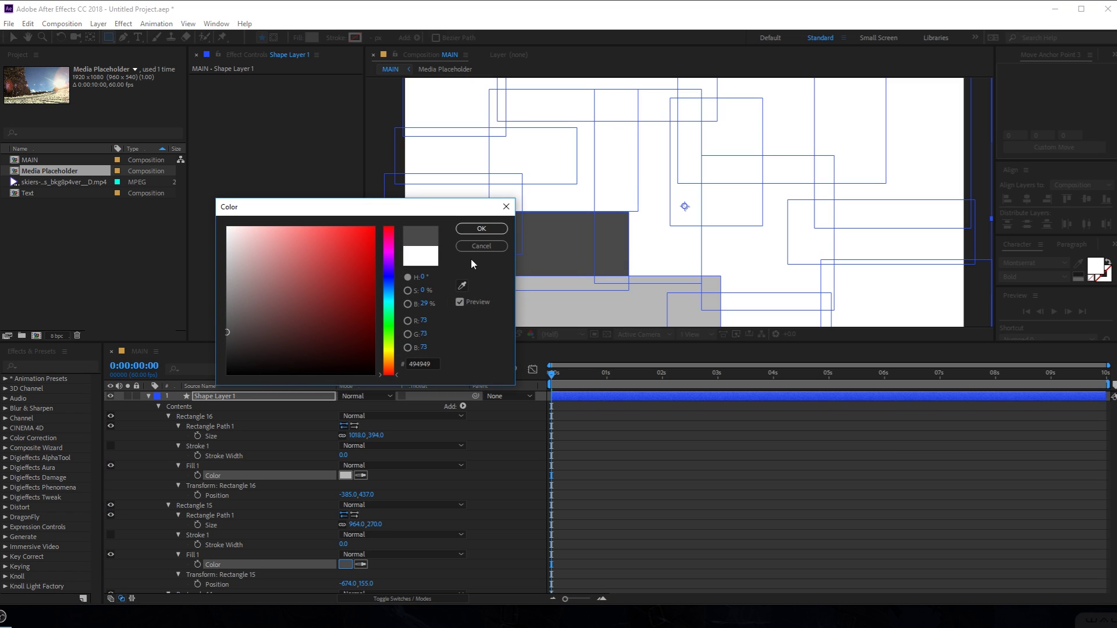
pyautogui.click(476, 230)
# Set the fill color of Rectangle 14 to light grey and of Rectangle 13 to black 000000.
pyautogui.scroll(-6, 495, 454)
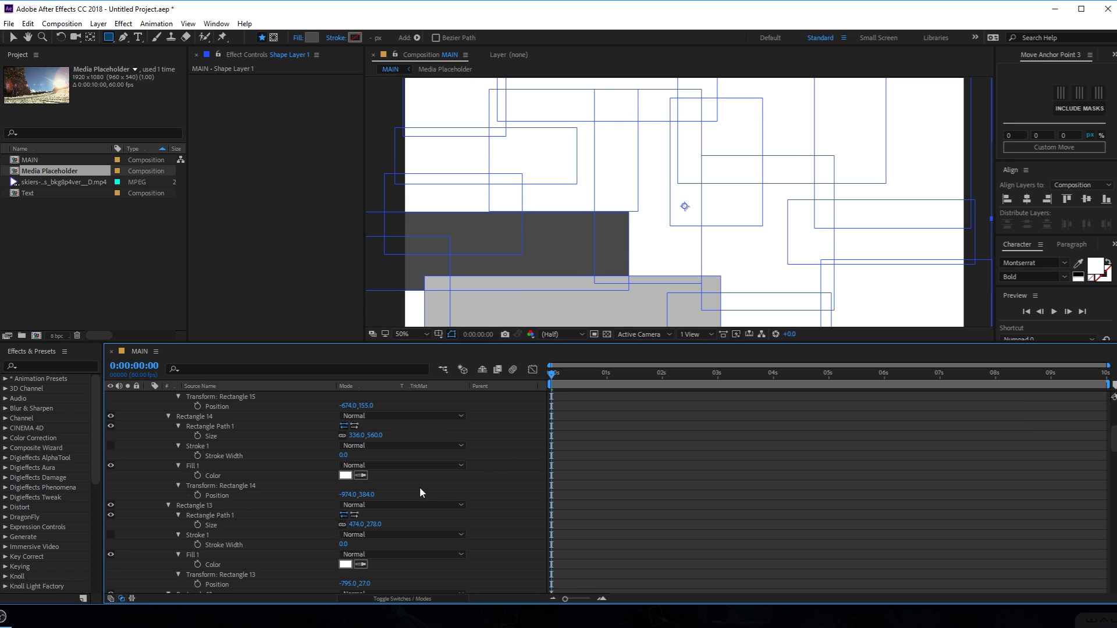
pyautogui.click(345, 475)
pyautogui.moveTo(295, 356)
pyautogui.mouseDown()
pyautogui.moveTo(228, 314)
pyautogui.moveTo(227, 267)
pyautogui.moveTo(227, 278)
pyautogui.mouseUp()
pyautogui.click(481, 232)
pyautogui.scroll(-1, 506, 471)
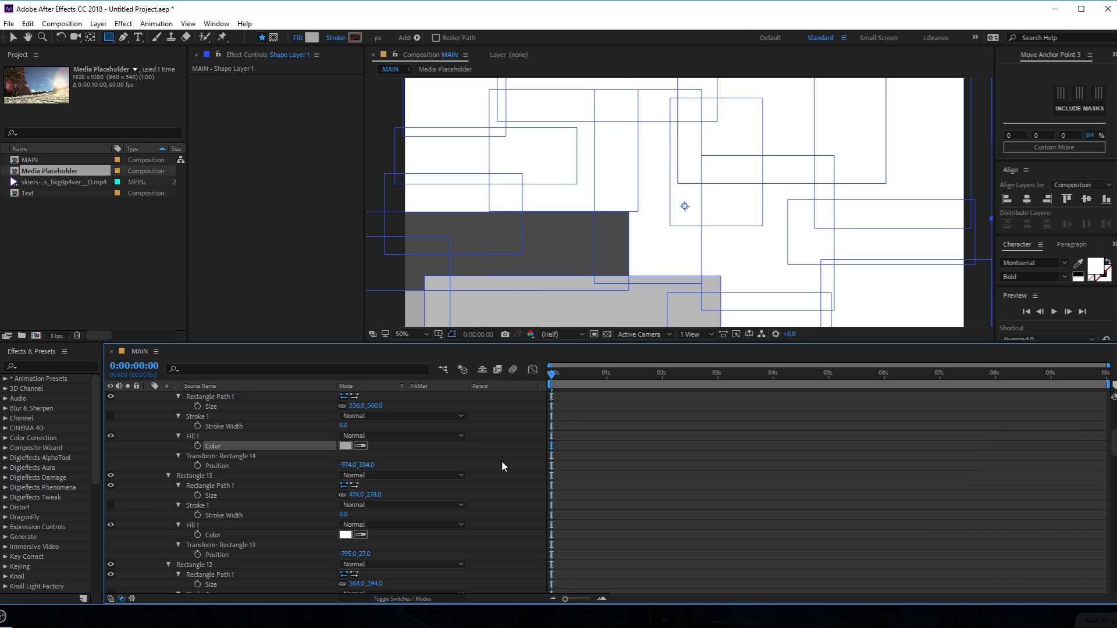
pyautogui.click(346, 535)
pyautogui.moveTo(279, 349); pyautogui.dragTo(227, 375)
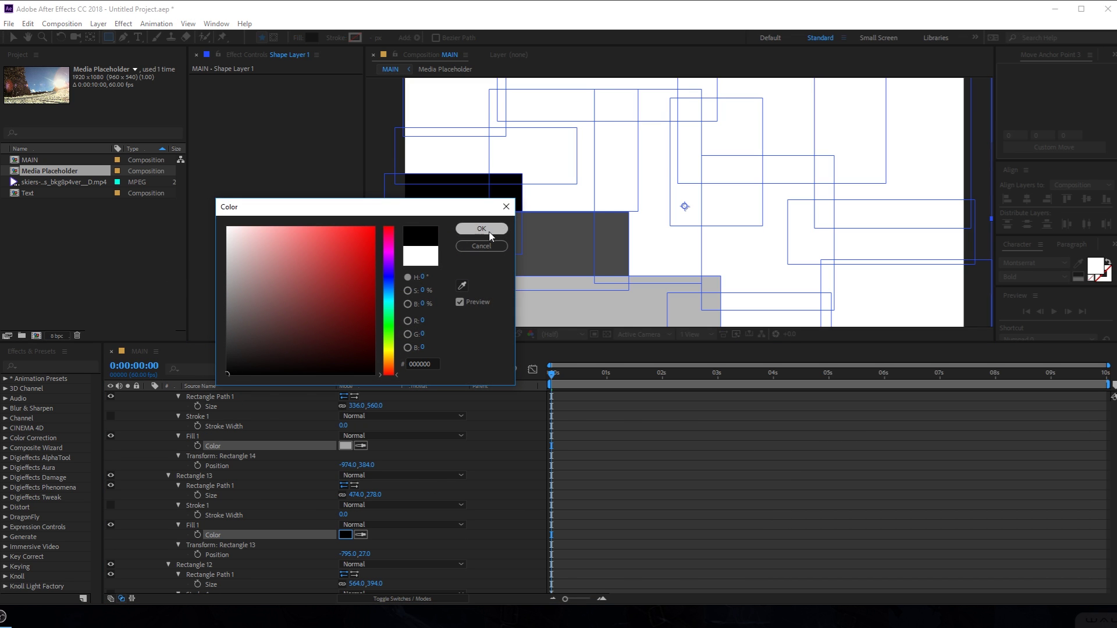
pyautogui.click(481, 229)
# Set the fill color of Rectangle 12 to medium grey 7A7A7A.
pyautogui.scroll(-1, 510, 449)
pyautogui.click(345, 535)
pyautogui.moveTo(285, 308)
pyautogui.mouseDown()
pyautogui.moveTo(227, 294)
pyautogui.moveTo(227, 314)
pyautogui.moveTo(227, 303)
pyautogui.mouseUp()
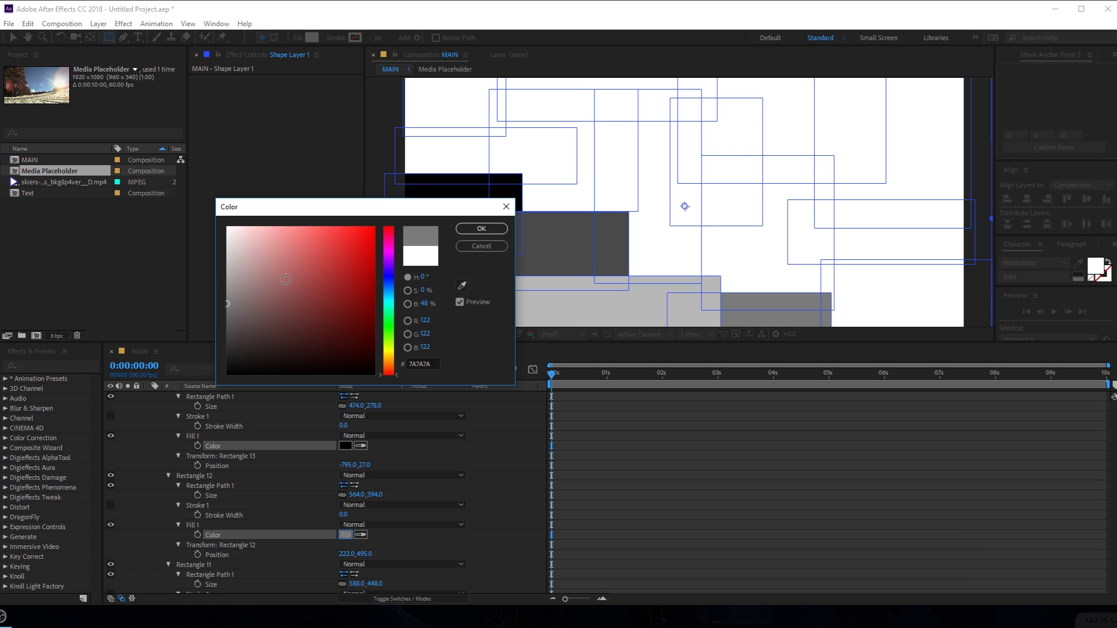
pyautogui.click(481, 228)
# Set the fill colors of Rectangle 11 and Rectangle 10 to dark grey shades.
pyautogui.scroll(-2, 513, 488)
pyautogui.click(345, 475)
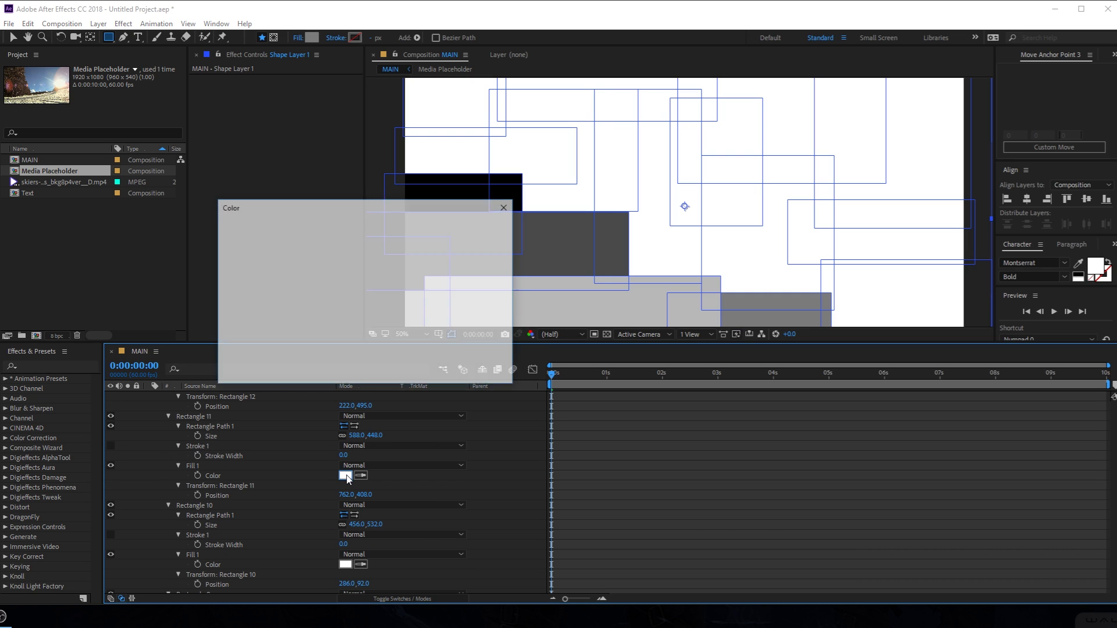
pyautogui.moveTo(297, 311)
pyautogui.mouseDown()
pyautogui.moveTo(186, 300)
pyautogui.moveTo(158, 263)
pyautogui.moveTo(148, 355)
pyautogui.moveTo(145, 336)
pyautogui.mouseUp()
pyautogui.click(481, 228)
pyautogui.click(346, 564)
pyautogui.moveTo(352, 349)
pyautogui.mouseDown()
pyautogui.moveTo(186, 251)
pyautogui.moveTo(175, 299)
pyautogui.moveTo(245, 249)
pyautogui.moveTo(204, 236)
pyautogui.moveTo(174, 335)
pyautogui.mouseUp()
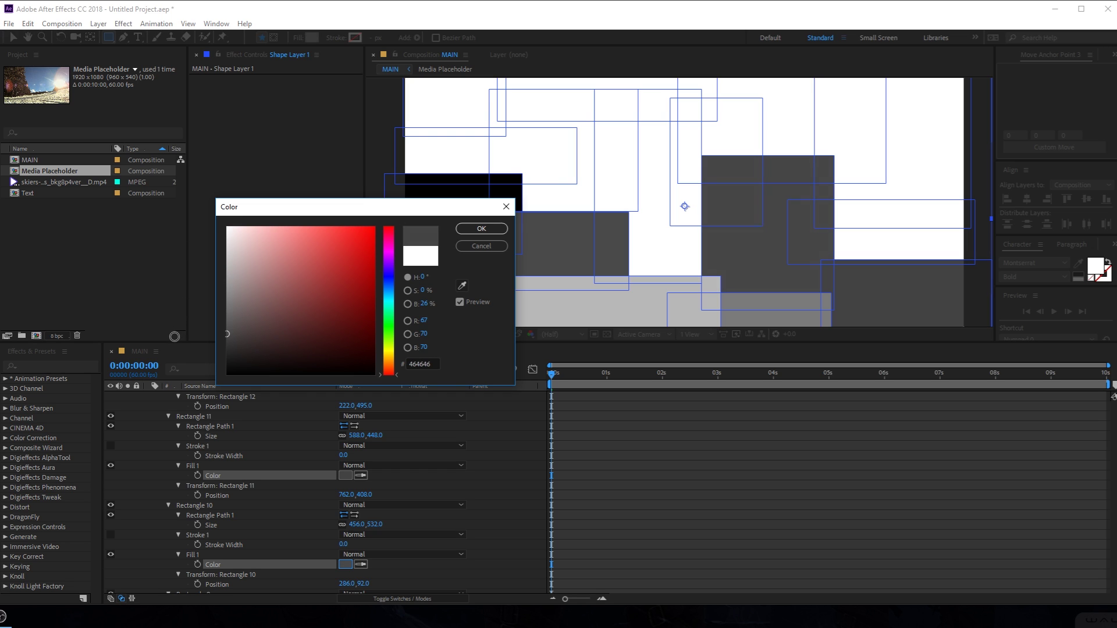
pyautogui.click(481, 229)
pyautogui.scroll(-3, 528, 451)
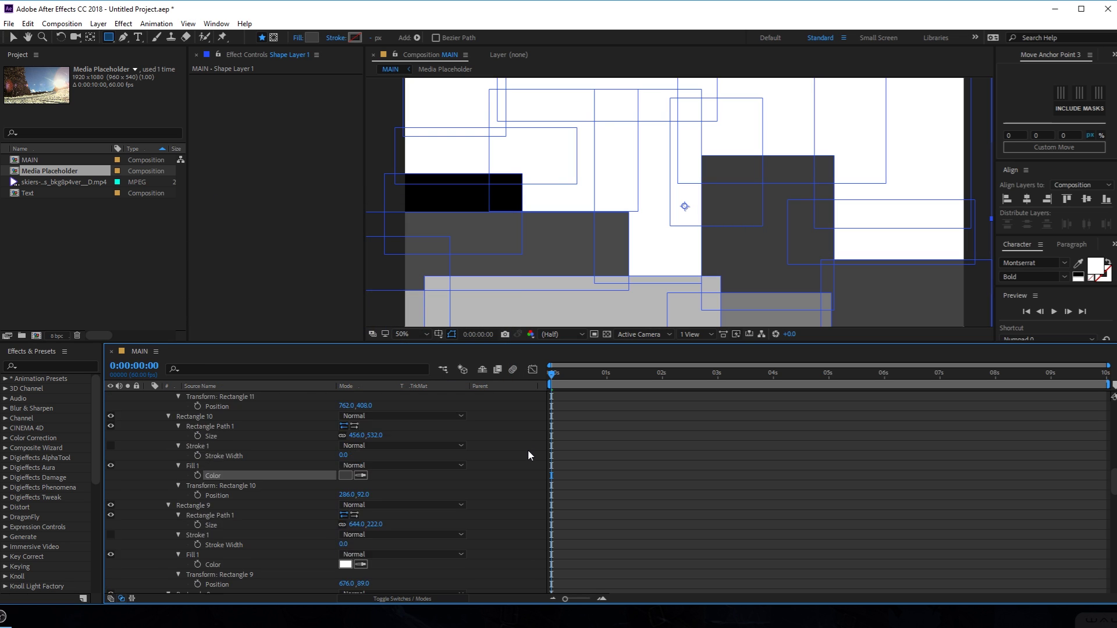
# Set the fill color of Rectangle 9 to medium grey and give the next rectangle in the stack a contrasting grey.
pyautogui.scroll(-4, 528, 455)
pyautogui.click(346, 534)
pyautogui.moveTo(233, 279)
pyautogui.mouseDown()
pyautogui.moveTo(184, 282)
pyautogui.moveTo(163, 360)
pyautogui.mouseUp()
pyautogui.click(483, 231)
pyautogui.scroll(-2, 448, 469)
pyautogui.click(346, 564)
pyautogui.moveTo(309, 325); pyautogui.dragTo(195, 358)
pyautogui.click(481, 229)
# Fill the remaining rectangles above Rectangle 1 with varied light, medium and dark grey shades.
pyautogui.scroll(-3, 534, 482)
pyautogui.click(345, 416)
pyautogui.click(481, 229)
pyautogui.click(346, 505)
pyautogui.click(481, 228)
pyautogui.scroll(-7, 403, 488)
pyautogui.click(345, 475)
pyautogui.click(481, 229)
# Set the fill color of Rectangle 1 to dark grey 4D4D4D.
pyautogui.scroll(-5, 345, 514)
pyautogui.click(346, 559)
pyautogui.moveTo(232, 274); pyautogui.dragTo(227, 330)
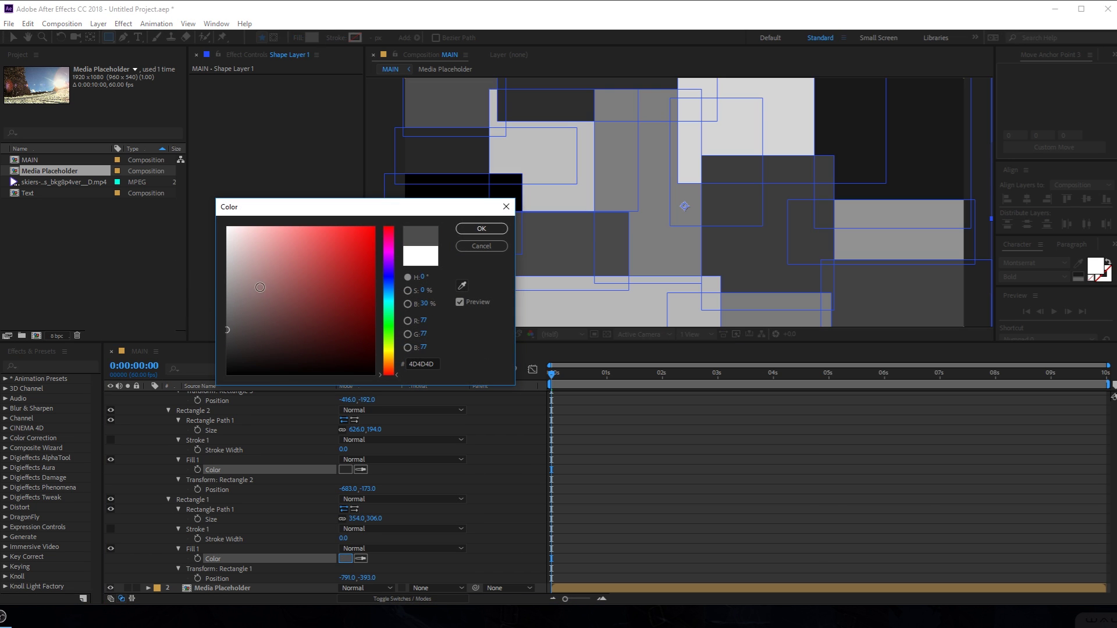
pyautogui.click(481, 229)
# Collapse the properties of Shape Layer 1 and rename the layer SQUARES.
pyautogui.scroll(-2, 634, 214)
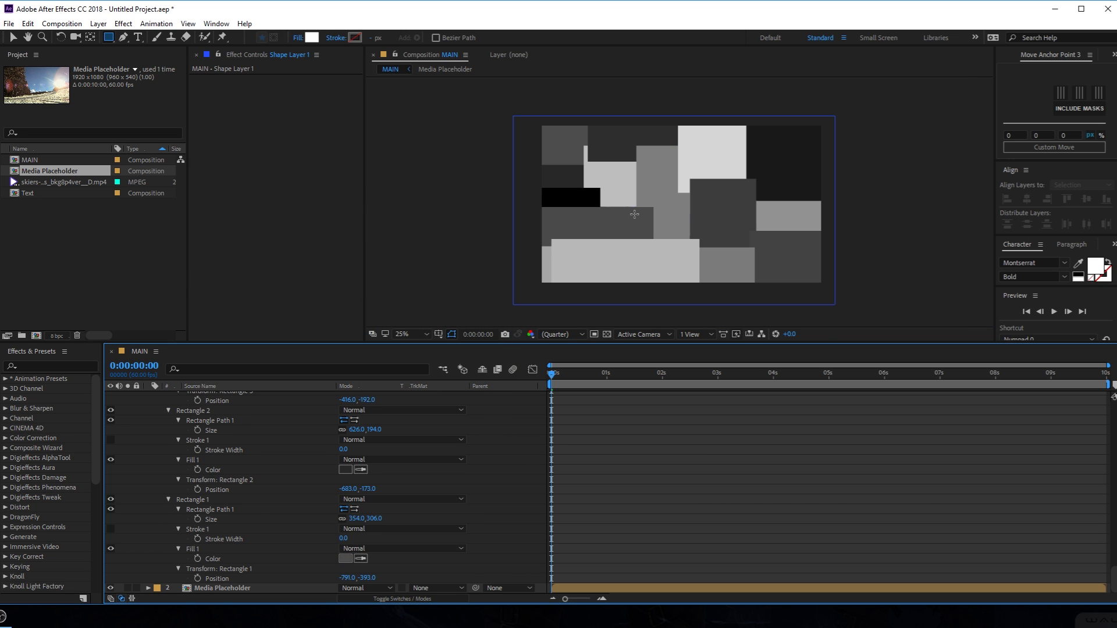
pyautogui.scroll(12, 165, 452)
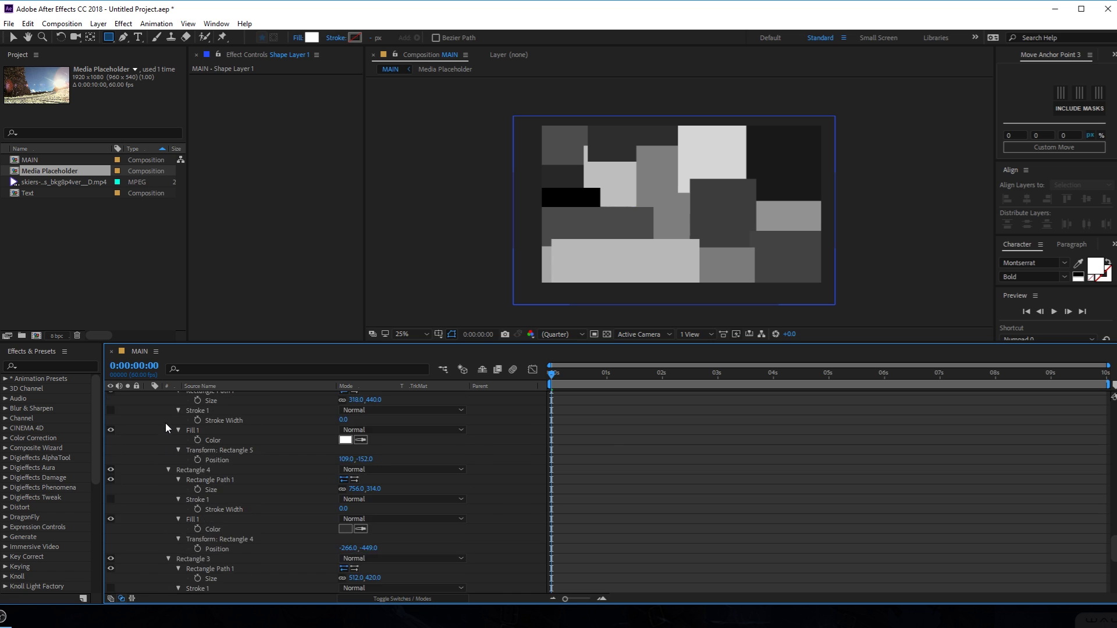
pyautogui.scroll(10, 149, 418)
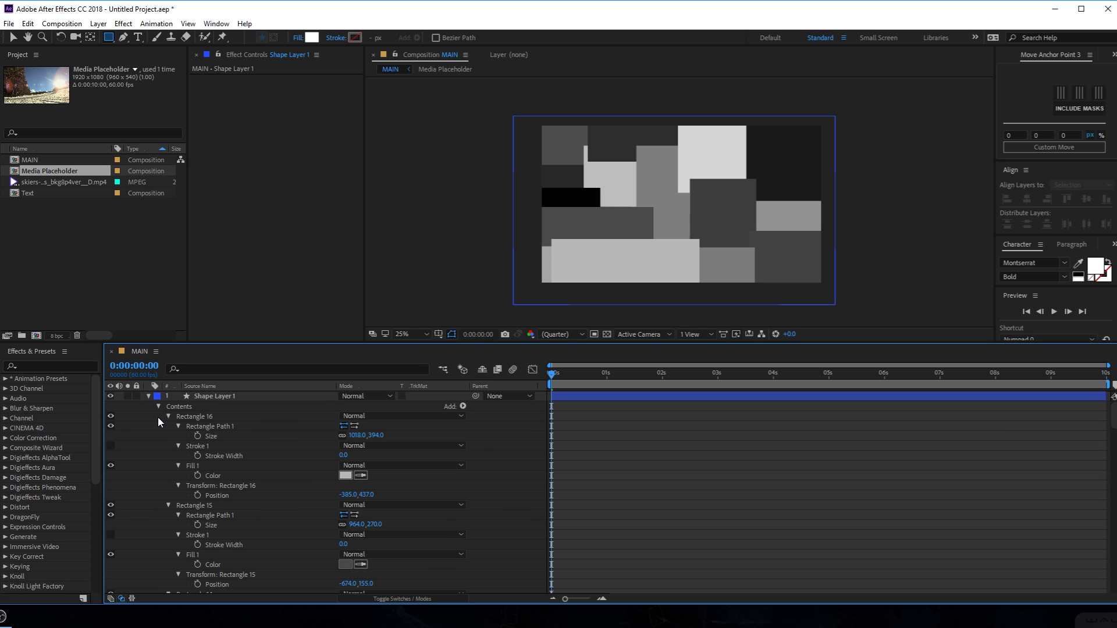
pyautogui.click(150, 396)
pyautogui.click(214, 399)
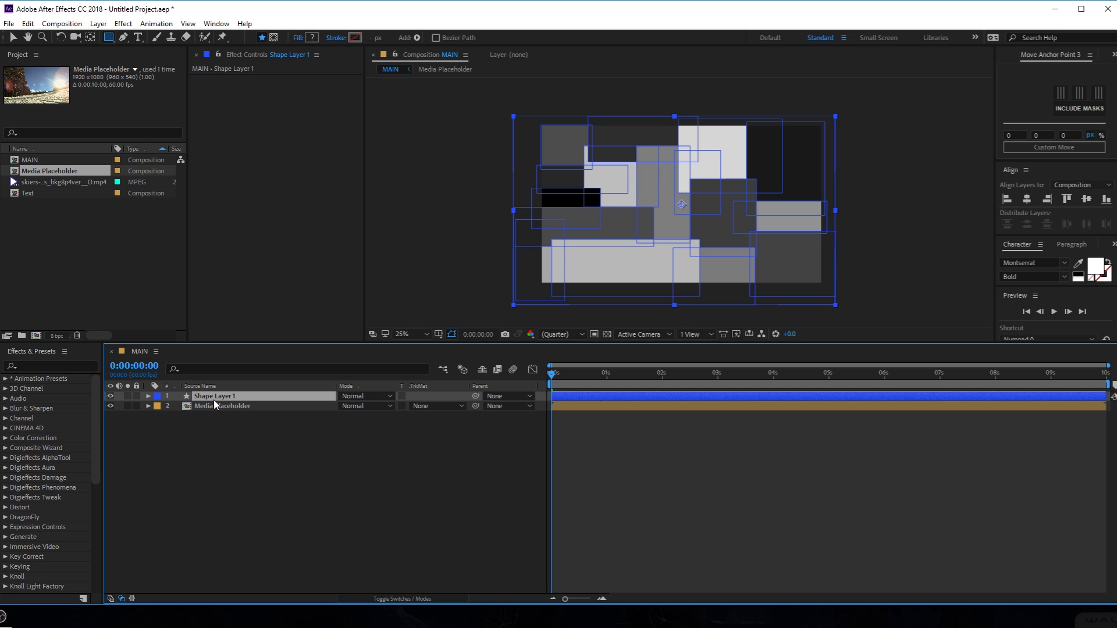
pyautogui.press('Return')
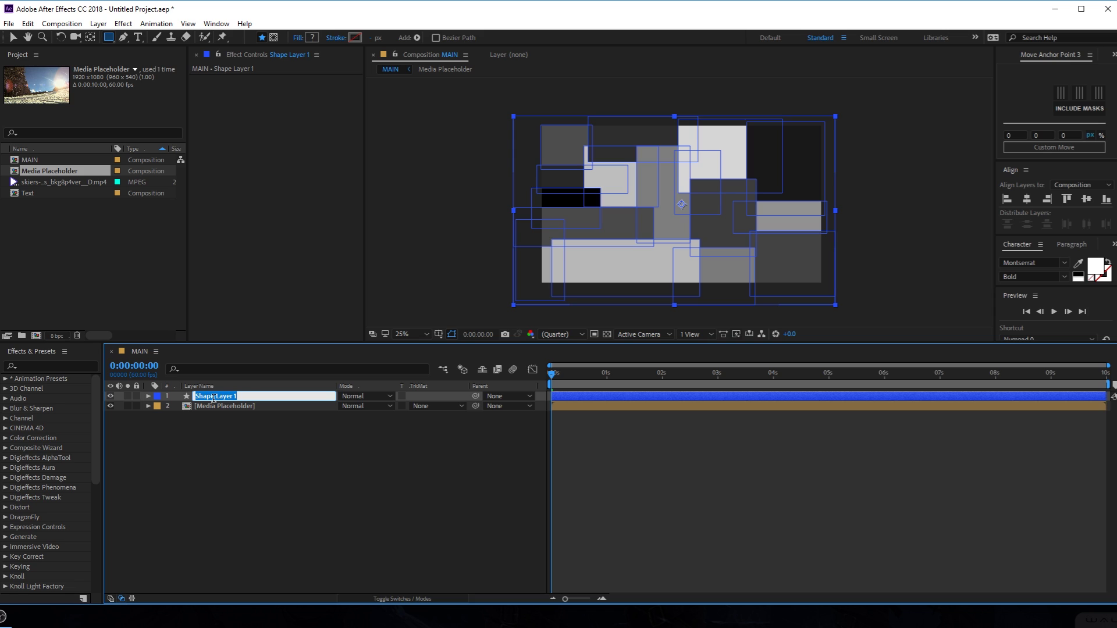
pyautogui.write('SQUARES')
pyautogui.click(183, 441)
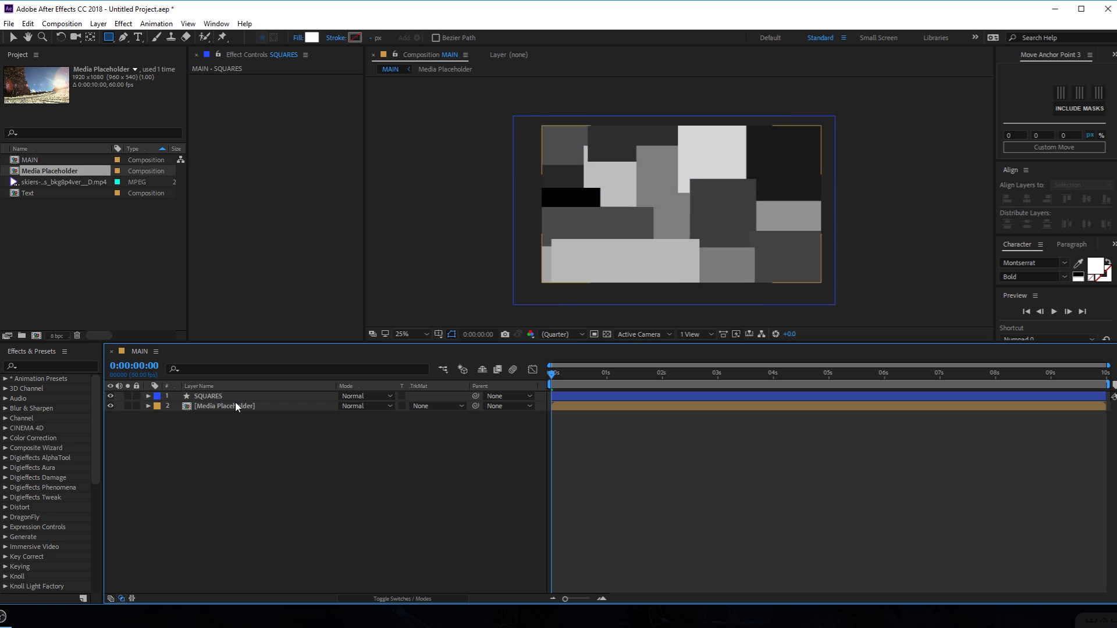
# Pre-compose the SQUARES layer into a composition named SQUARES, moving all attributes into it.
pyautogui.click(202, 395)
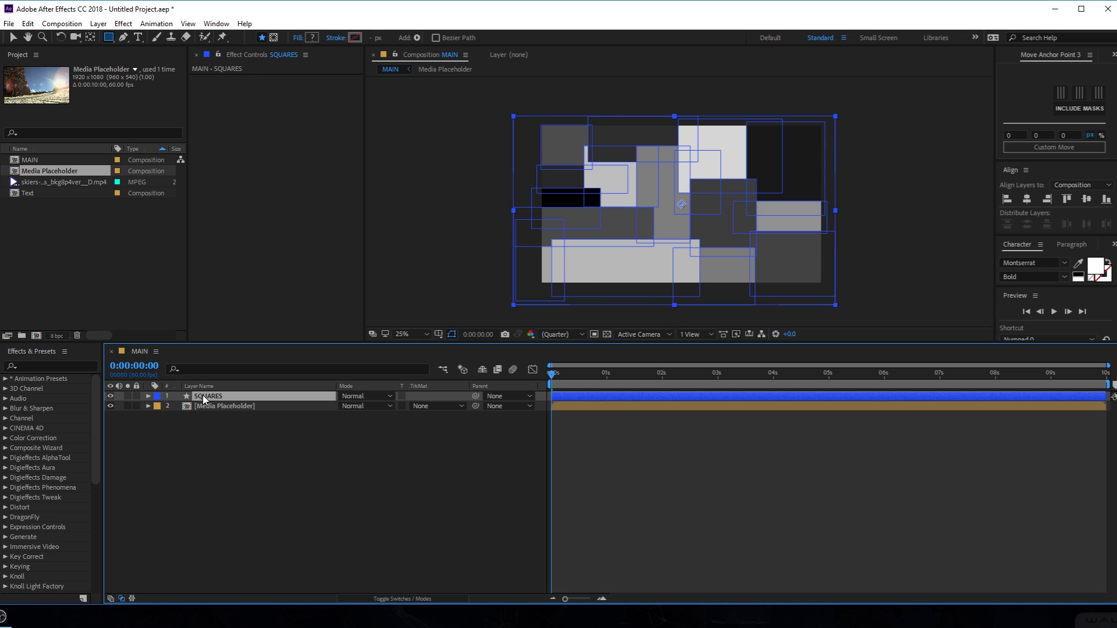
pyautogui.hotkey('ctrl', 'shift', 'c')
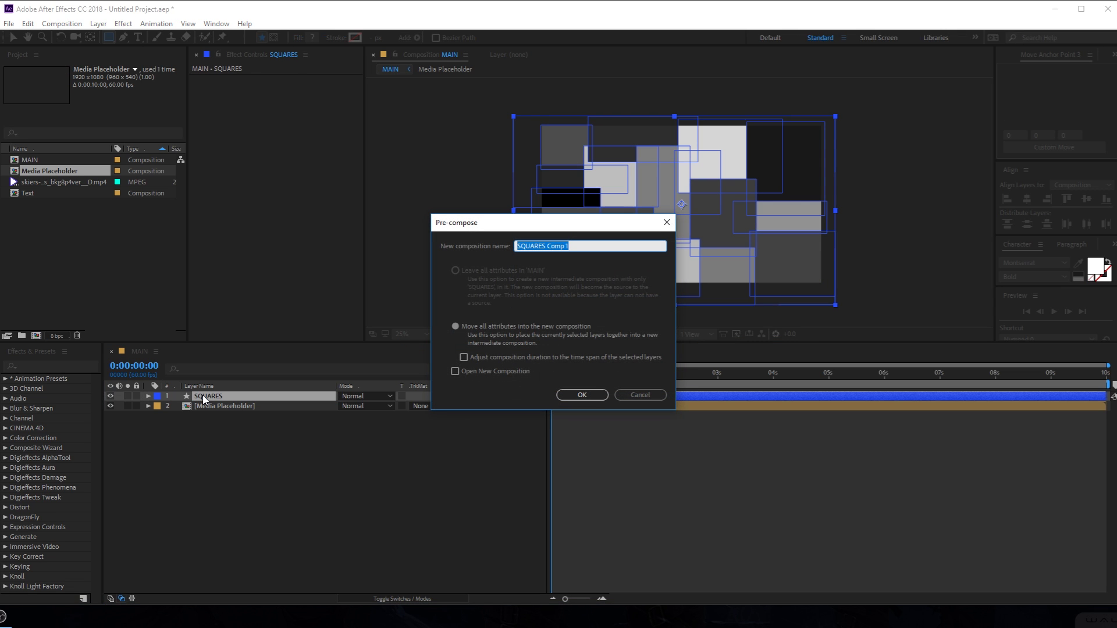
pyautogui.press('End')
pyautogui.click(581, 396)
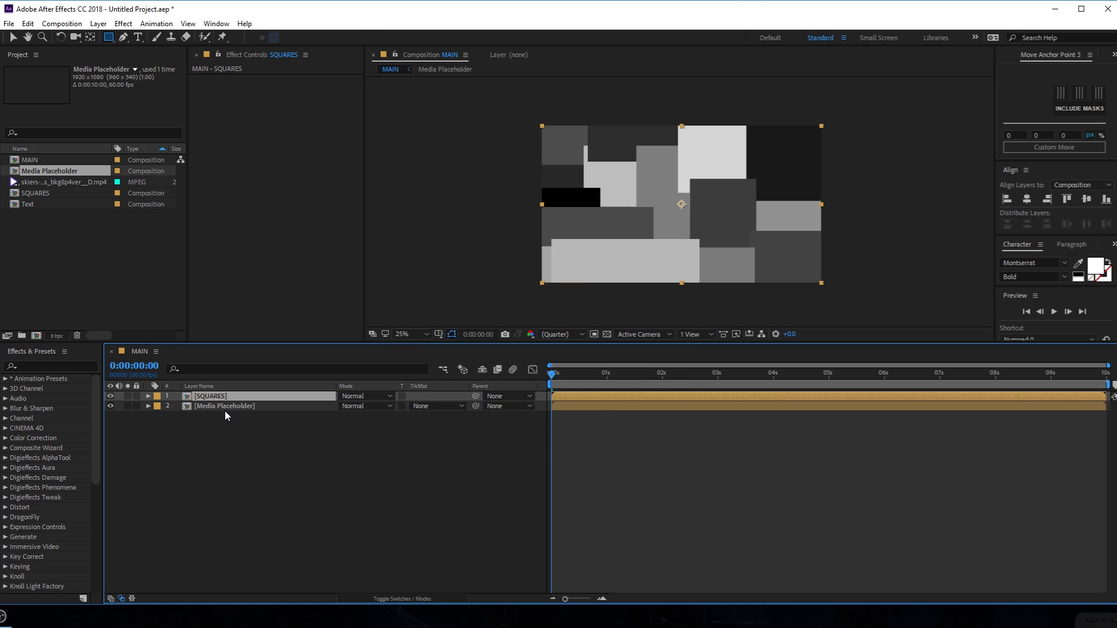
# Apply the Displacement Map effect to the Media Placeholder layer.
pyautogui.click(240, 405)
pyautogui.hotkey('ctrl', 'space')
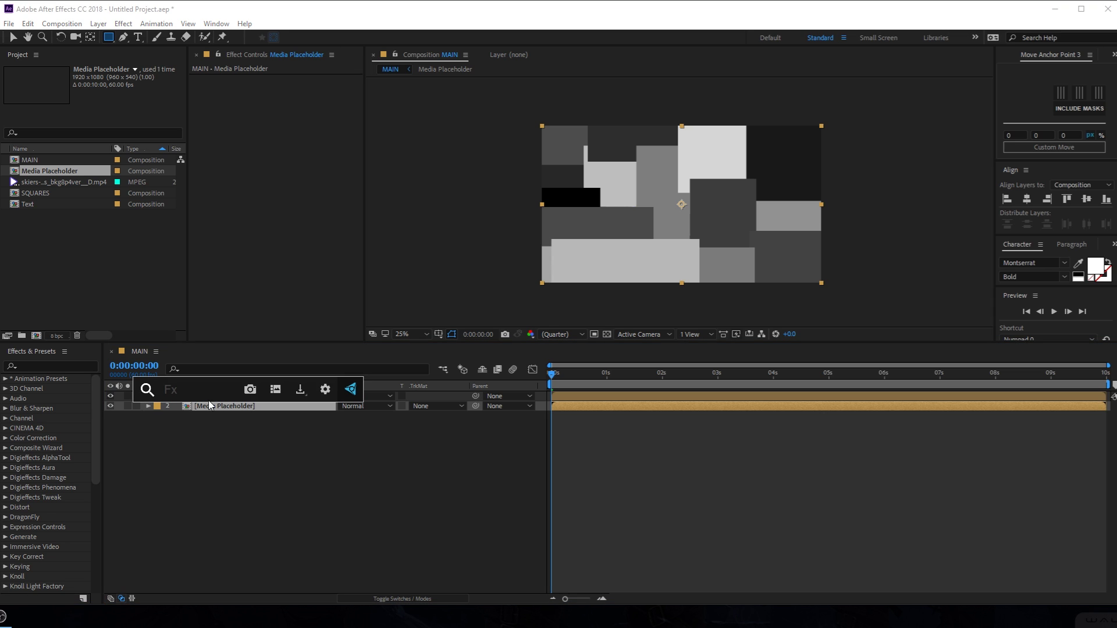
pyautogui.write('dis')
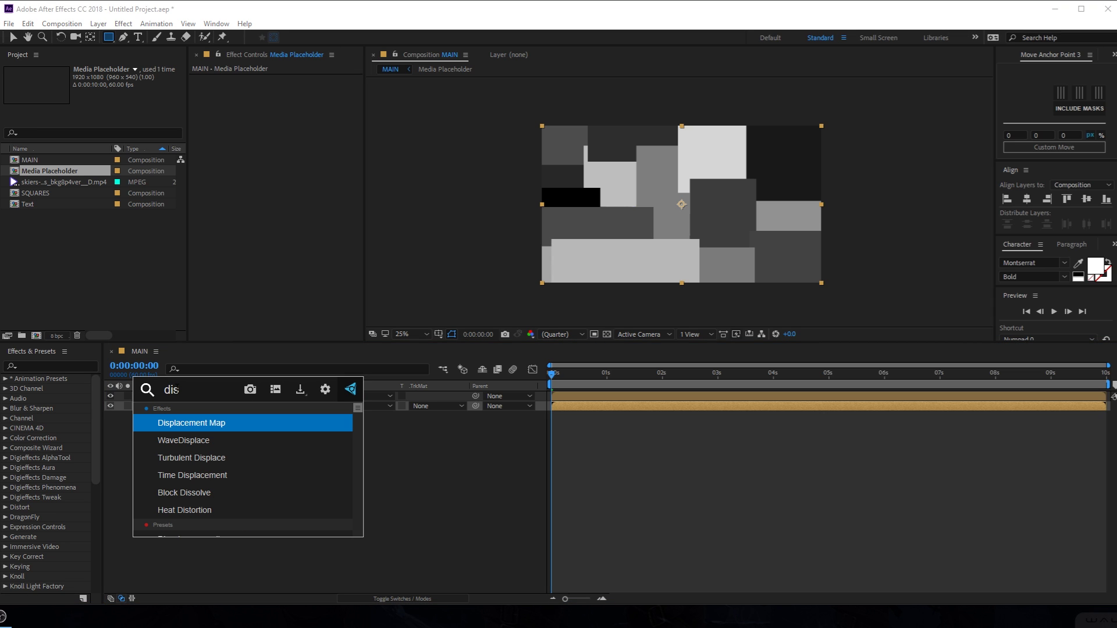
pyautogui.click(198, 422)
# Use the SQUARES layer as the displacement map source and hide SQUARES in the composition.
pyautogui.moveTo(366, 134); pyautogui.dragTo(400, 135)
pyautogui.click(320, 89)
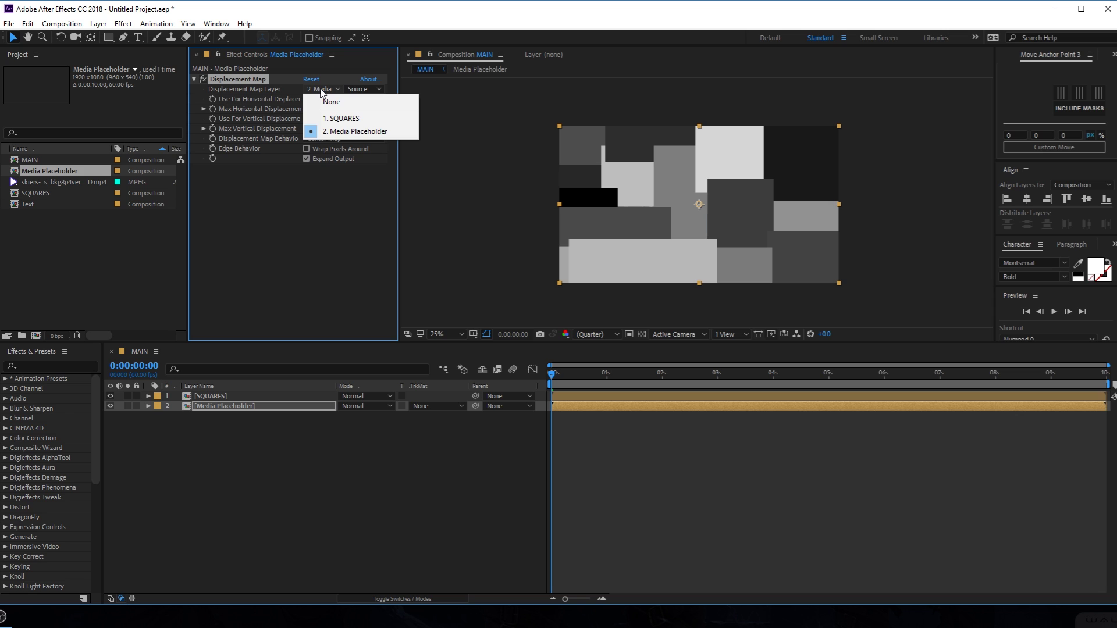
pyautogui.click(344, 117)
pyautogui.click(109, 397)
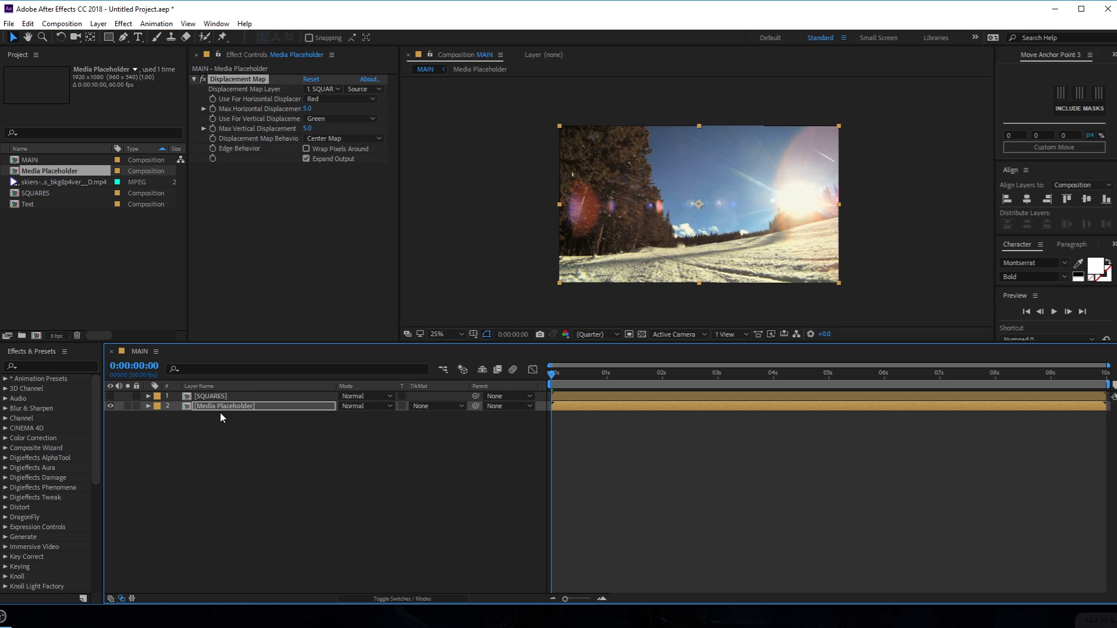
# Try larger maximum horizontal and vertical displacement values on Media Placeholder and undo both changes.
pyautogui.moveTo(307, 109); pyautogui.dragTo(367, 147)
pyautogui.moveTo(305, 128); pyautogui.dragTo(351, 138)
pyautogui.hotkey('ctrl', 'z')
pyautogui.hotkey('ctrl', 'z')
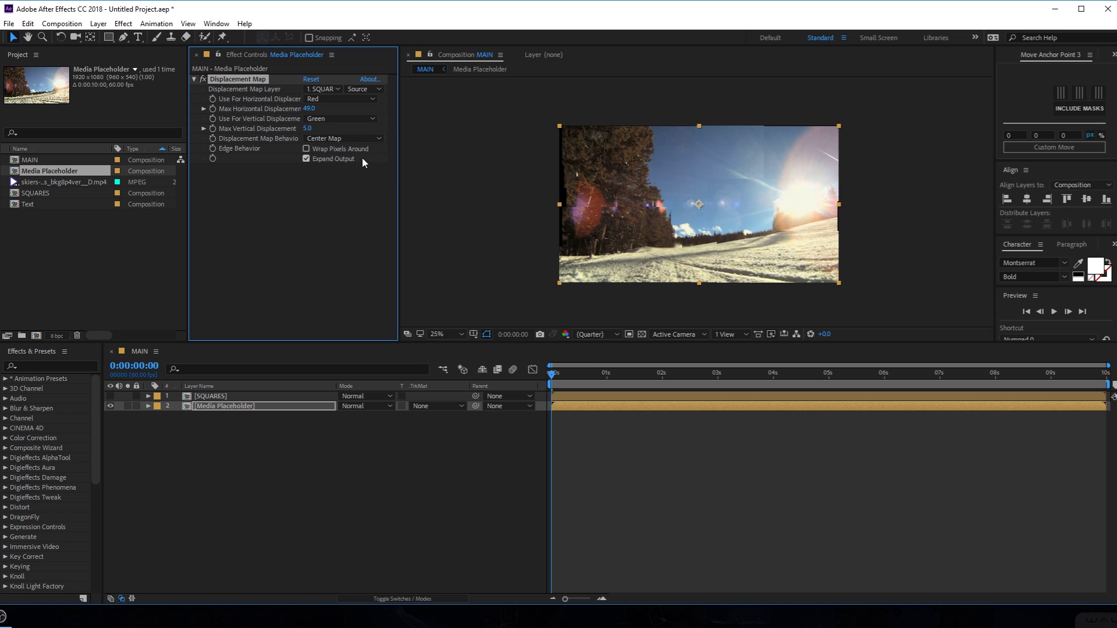
# Hide the Parent and Mode columns in the timeline and show the layer switches.
pyautogui.rightClick(512, 385)
pyautogui.click(524, 393)
pyautogui.rightClick(439, 386)
pyautogui.click(470, 392)
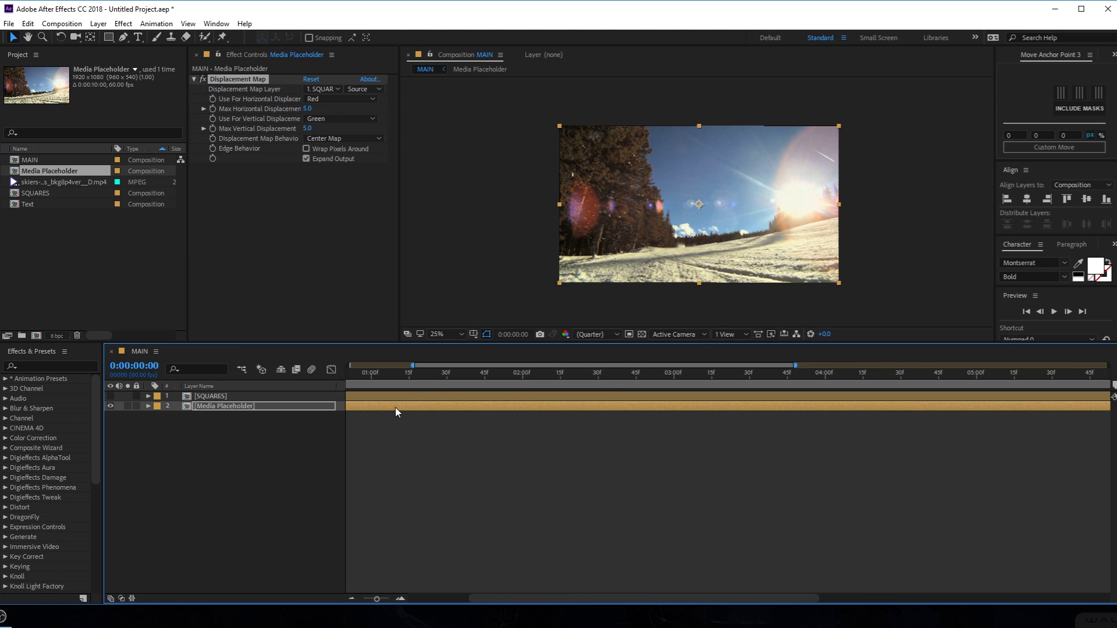
pyautogui.press('F4')
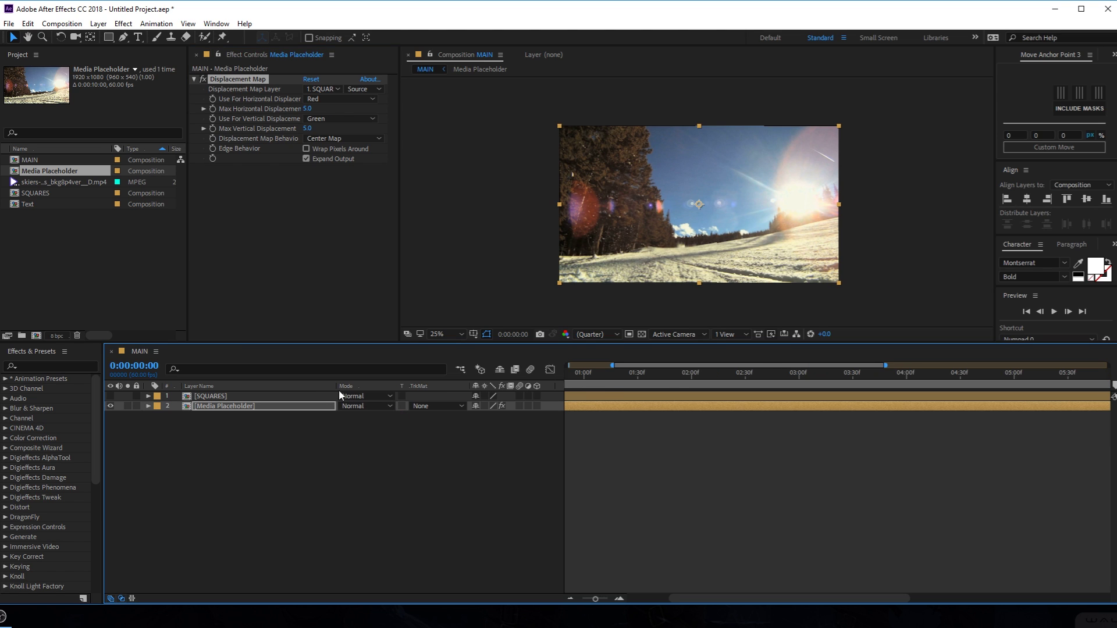
pyautogui.rightClick(372, 386)
pyautogui.click(389, 393)
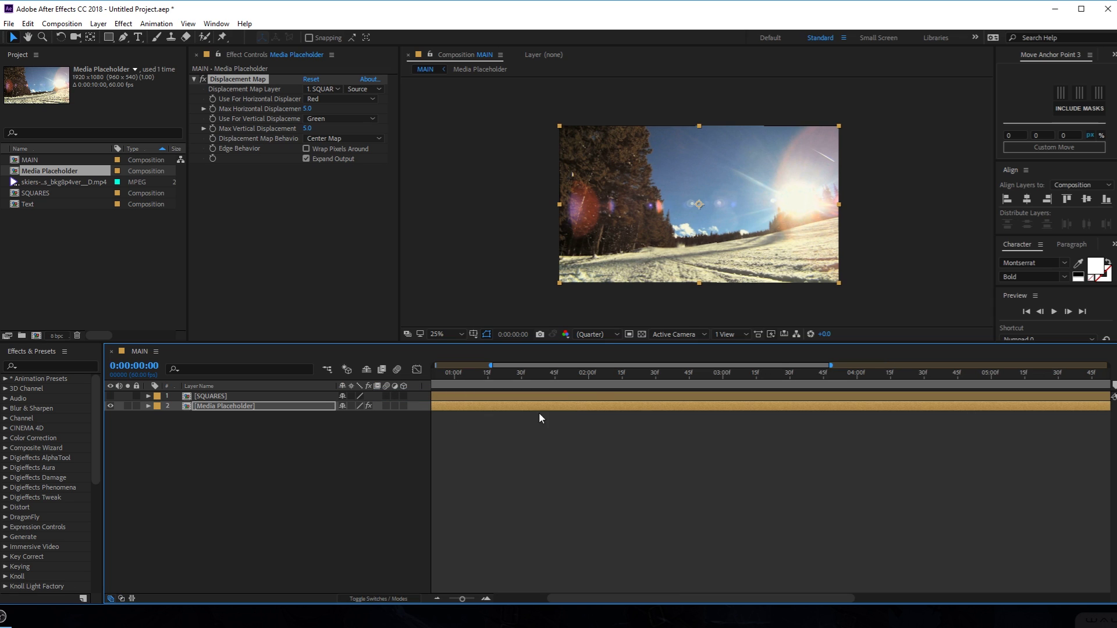
# Animate Media Placeholder sliding in horizontally, keyframing Position at 2904, 540 at the start and 960, 540 at 0:00:01:00.
pyautogui.scroll(2, 488, 437)
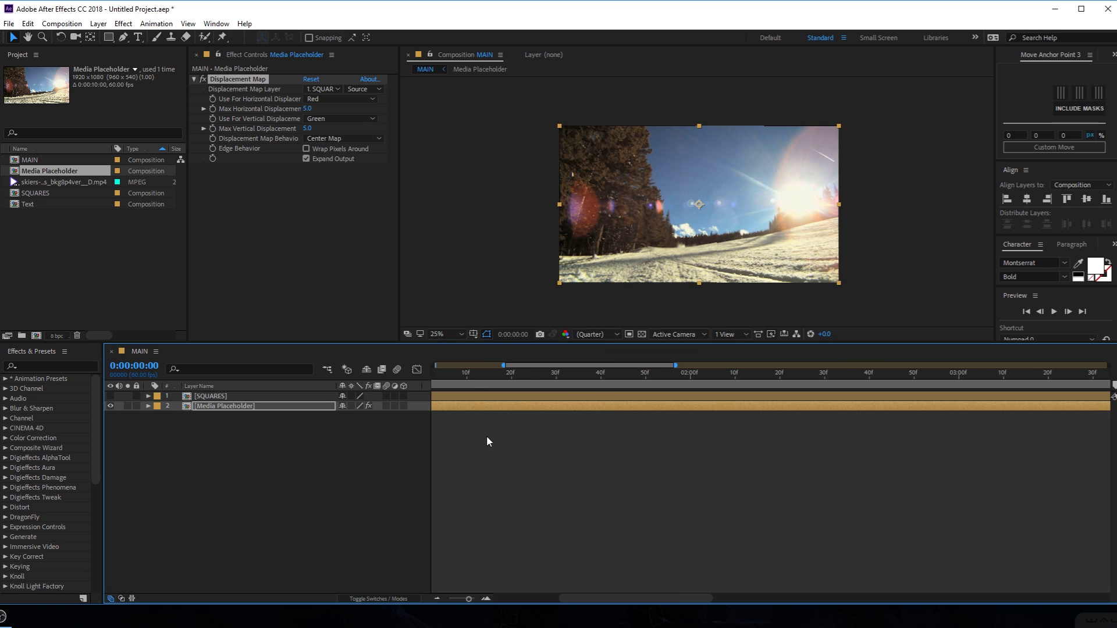
pyautogui.moveTo(577, 600); pyautogui.dragTo(513, 600)
pyautogui.moveTo(541, 384); pyautogui.dragTo(615, 384)
pyautogui.scroll(-2, 568, 384)
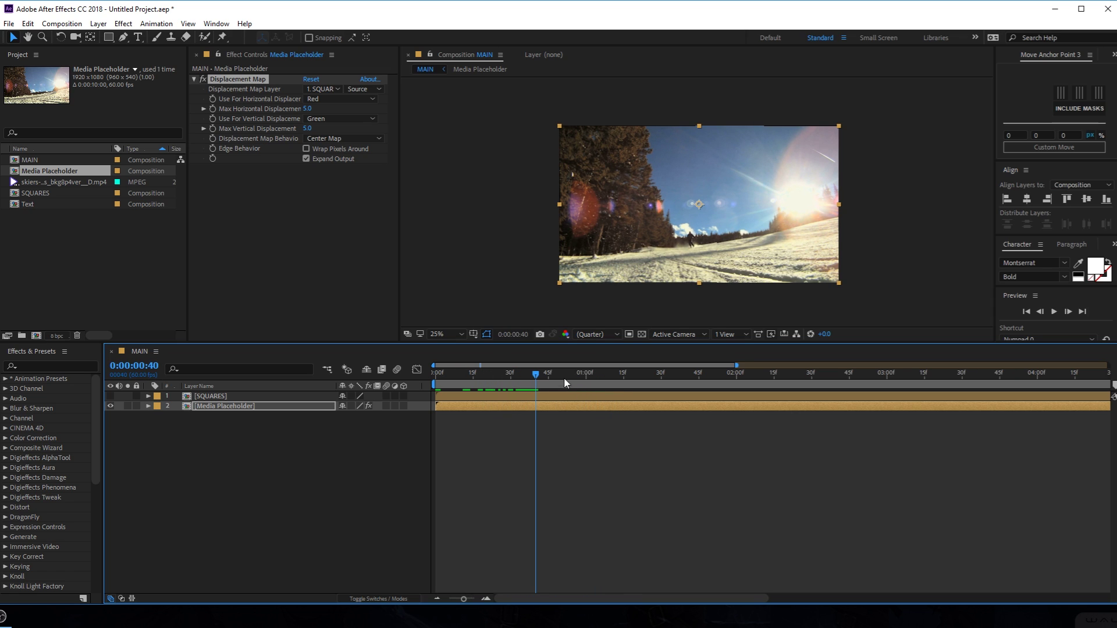
pyautogui.moveTo(536, 376); pyautogui.dragTo(585, 385)
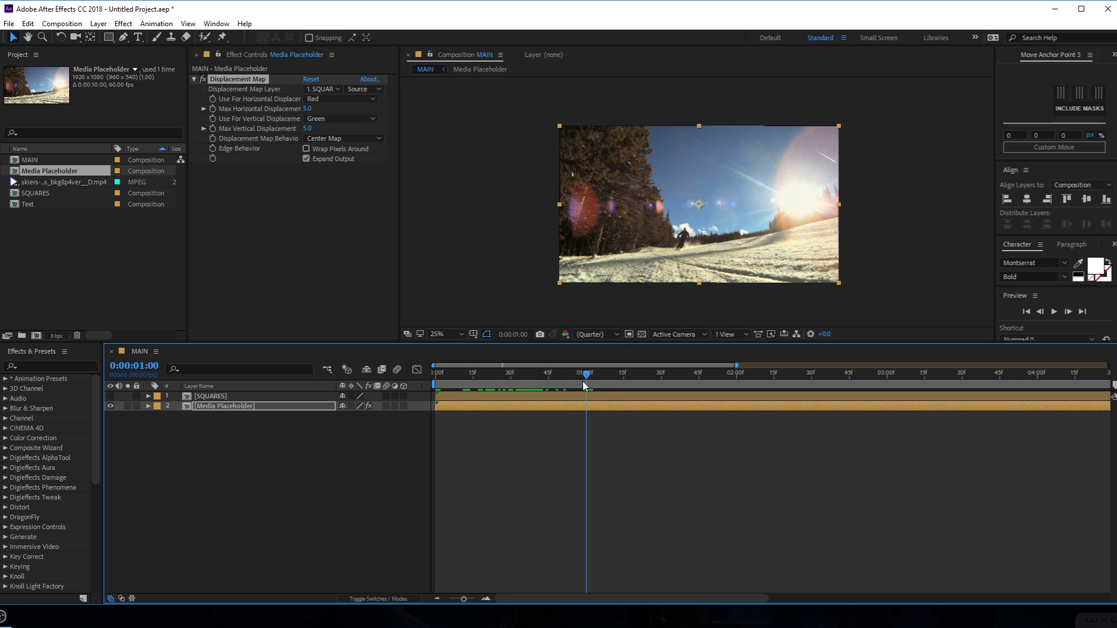
pyautogui.click(211, 407)
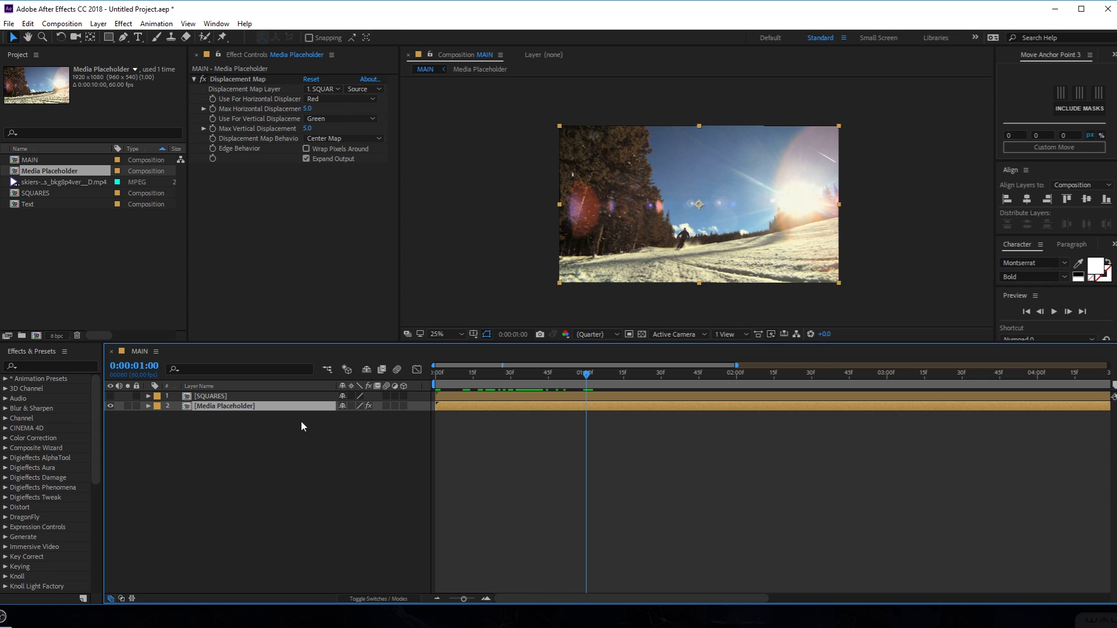
pyautogui.press('p')
pyautogui.click(177, 416)
pyautogui.press('Home')
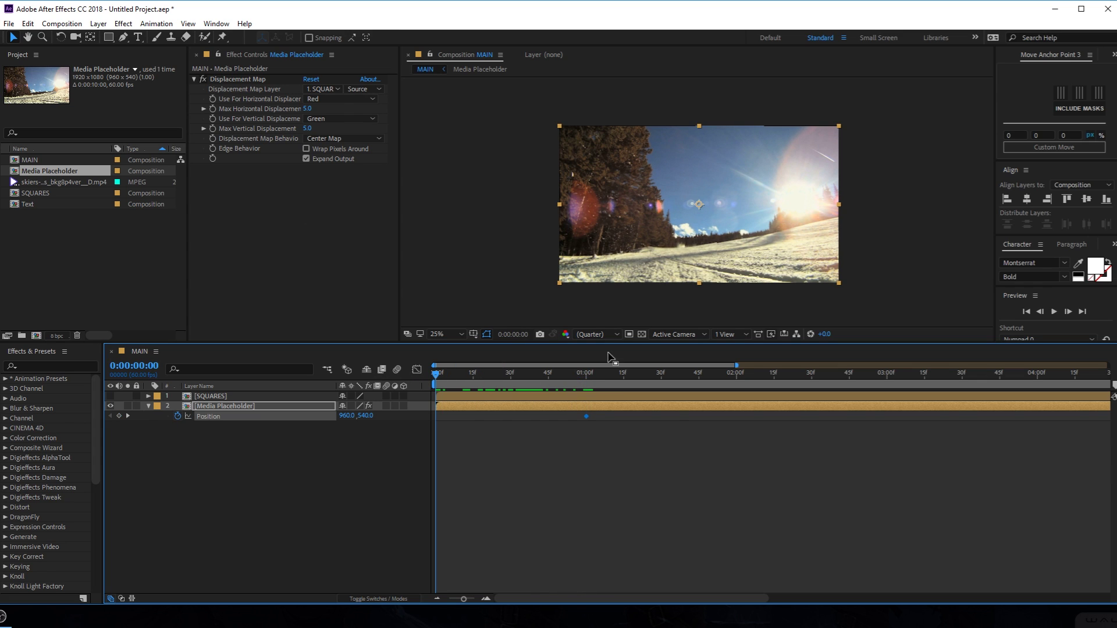
pyautogui.moveTo(636, 232); pyautogui.dragTo(921, 251)
# Keyframe Max Horizontal Displacement at 5 at 0:00:00:45 and at 312 at 0:00:01:45.
pyautogui.moveTo(481, 383); pyautogui.dragTo(549, 387)
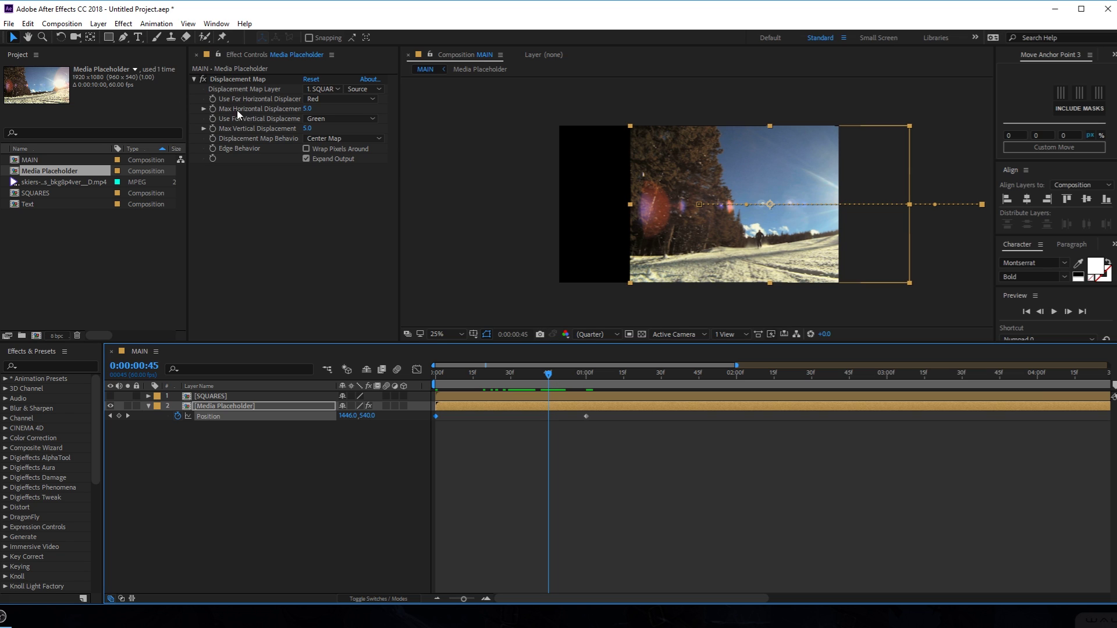
pyautogui.click(211, 108)
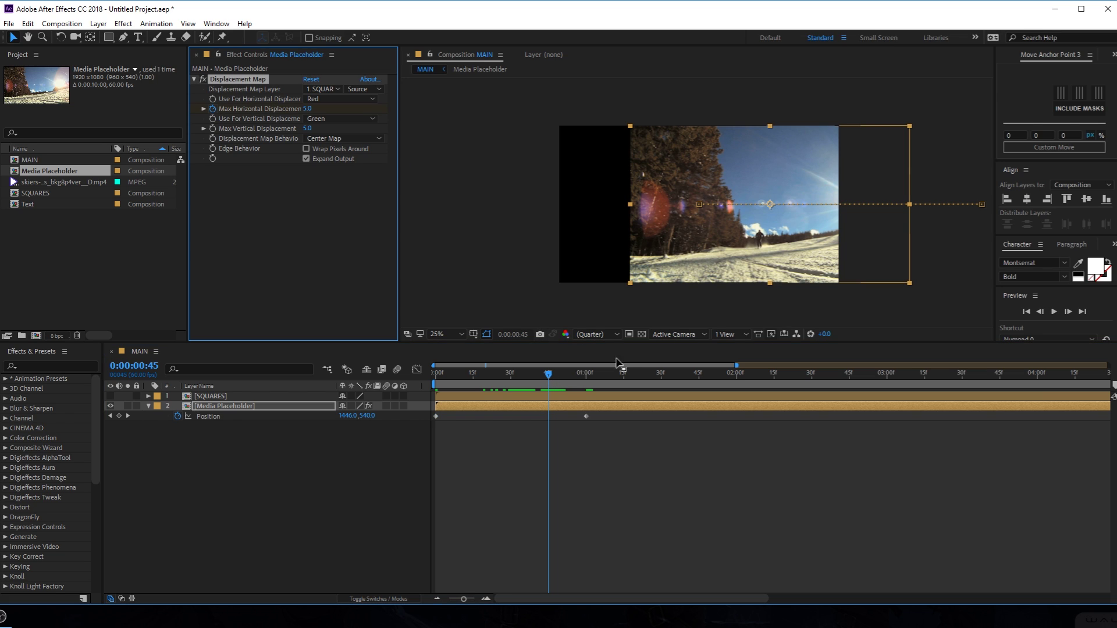
pyautogui.moveTo(558, 389); pyautogui.dragTo(702, 392)
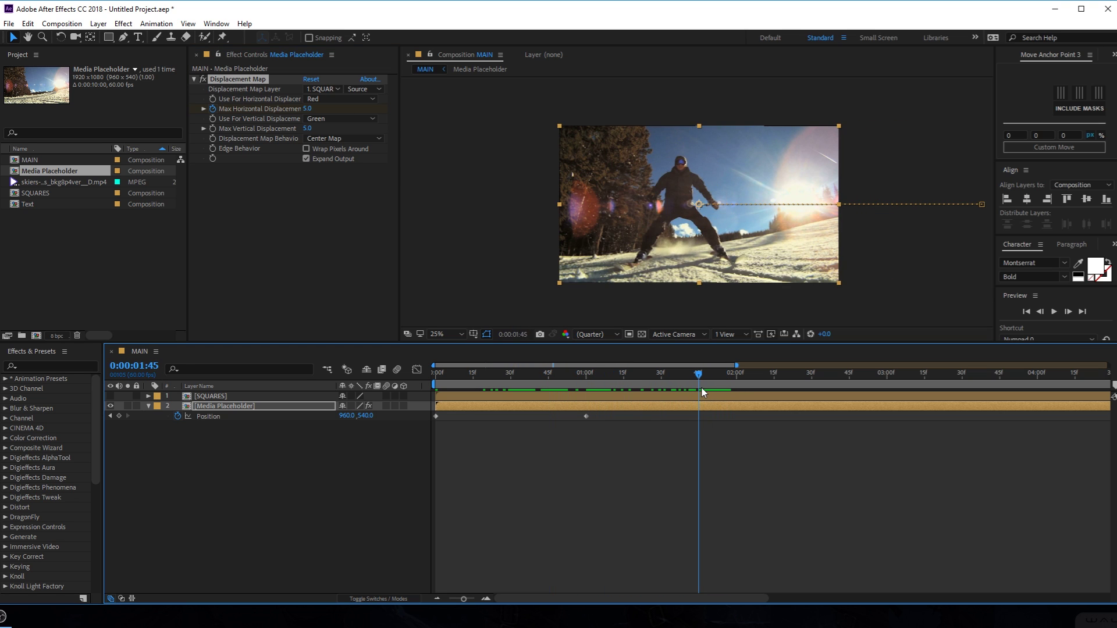
pyautogui.moveTo(312, 109); pyautogui.dragTo(539, 186)
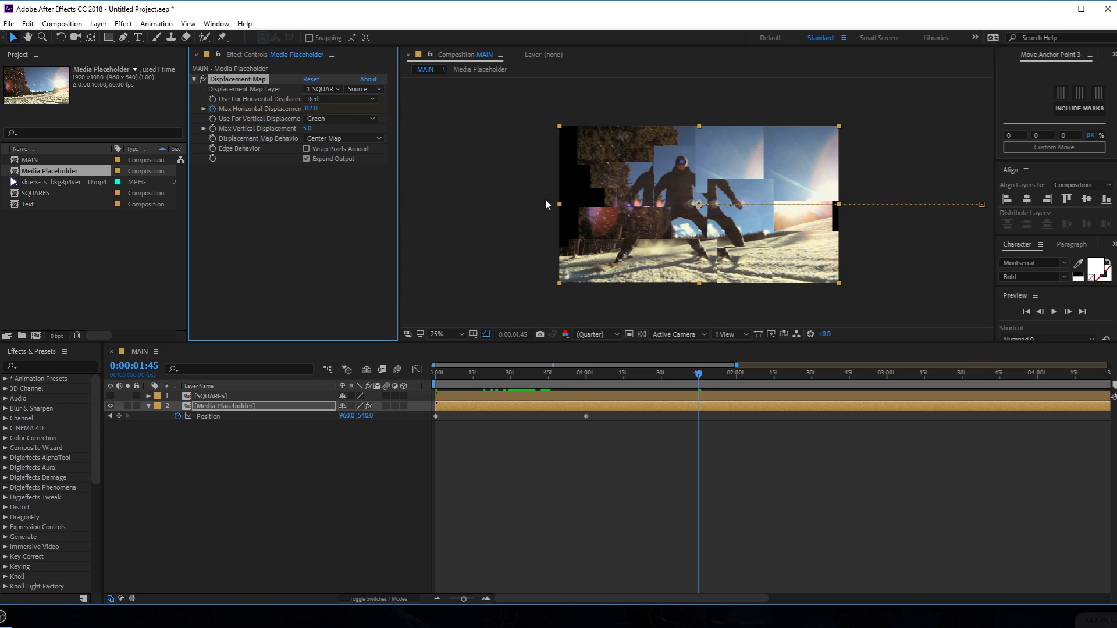
# Reverse the Max Horizontal Displacement keyframes, placing 312 near 0:00:00:45 and 5 at 0:00:01:45, and preview the animation.
pyautogui.press('u')
pyautogui.moveTo(698, 427)
pyautogui.mouseDown()
pyautogui.moveTo(520, 427)
pyautogui.moveTo(698, 426)
pyautogui.mouseUp()
pyautogui.hotkey('ctrl', 'z')
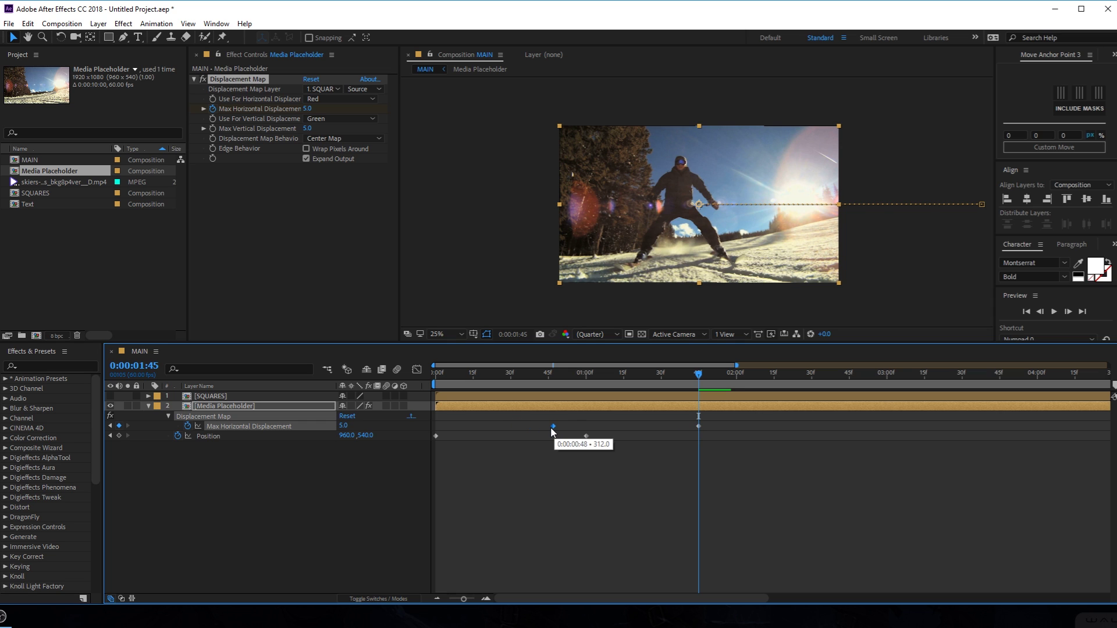
pyautogui.click(547, 373)
pyautogui.press('space')
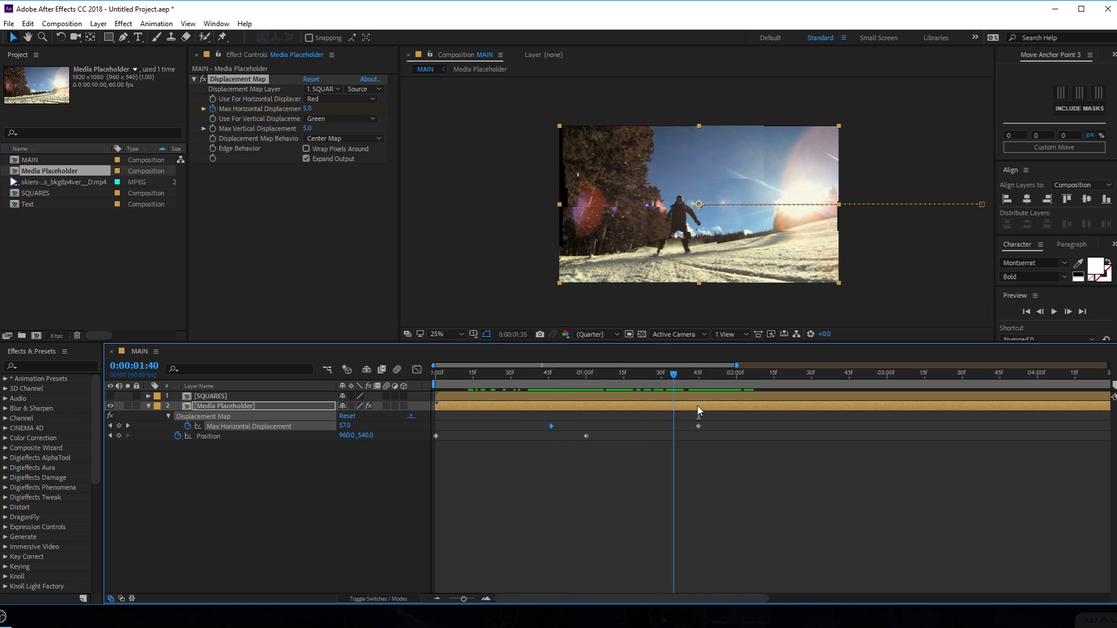
# Apply Easy Ease to all Position and displacement keyframes and shape the Position speed graph into a sharp late peak.
pyautogui.moveTo(759, 456); pyautogui.dragTo(424, 409)
pyautogui.click(417, 369)
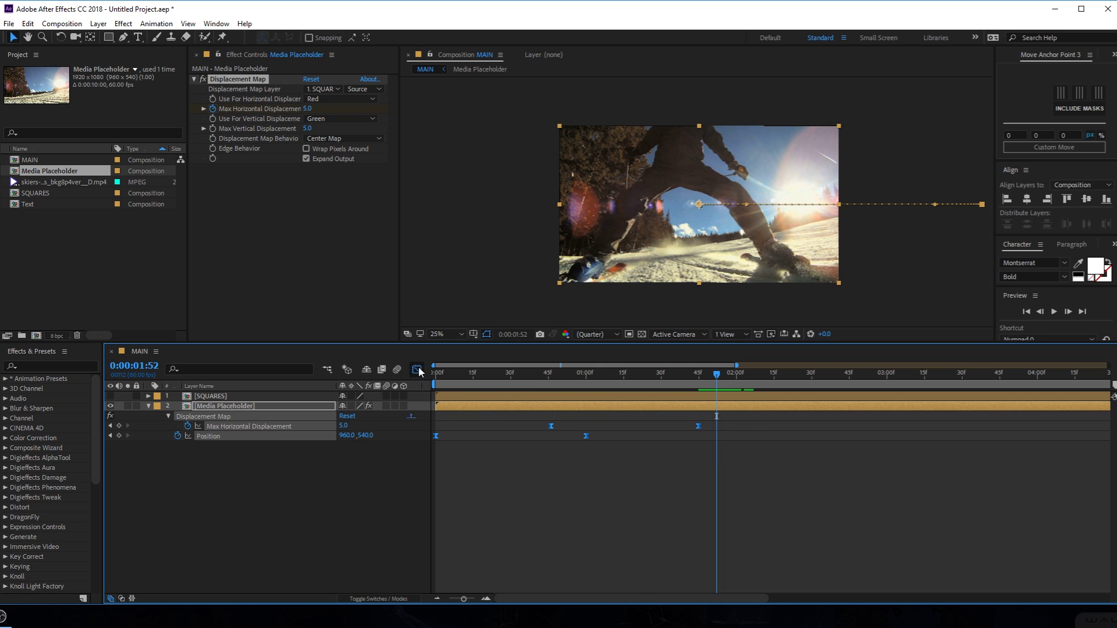
pyautogui.moveTo(502, 514); pyautogui.dragTo(569, 540)
# Reshape the Max Horizontal Displacement speed graph to peak early with a long ease-out, and preview the animation.
pyautogui.click(558, 558)
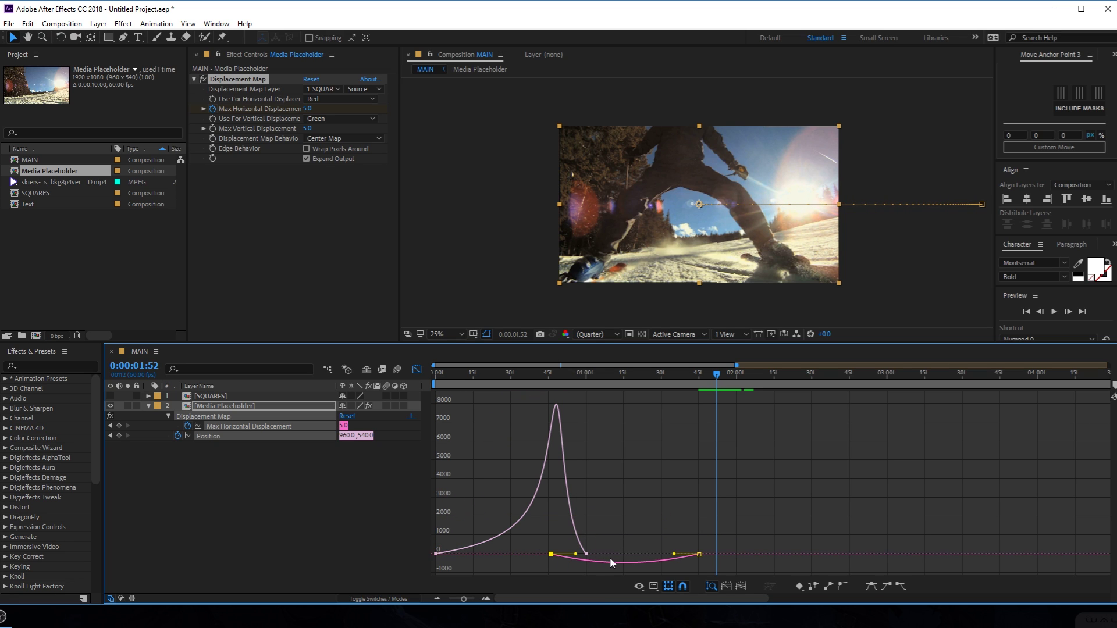
pyautogui.moveTo(678, 557); pyautogui.dragTo(614, 559)
pyautogui.press('space')
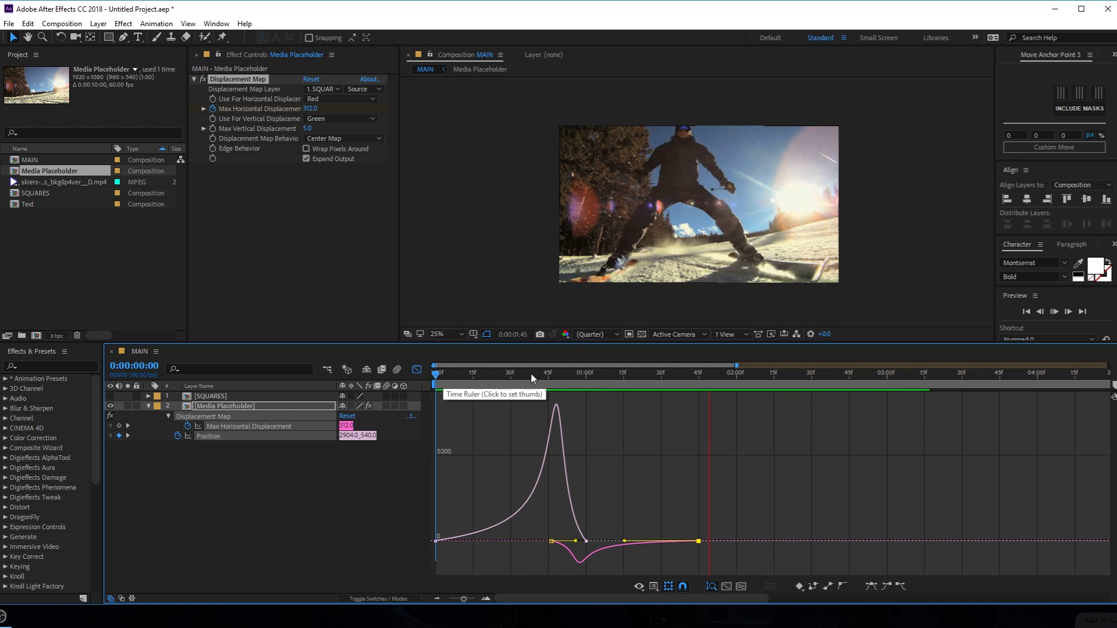
# Review the displaced frames with the composition fitted to the viewer, close the graph editor, and duplicate the Media Placeholder layer.
pyautogui.click(546, 375)
pyautogui.moveTo(547, 378); pyautogui.dragTo(590, 383)
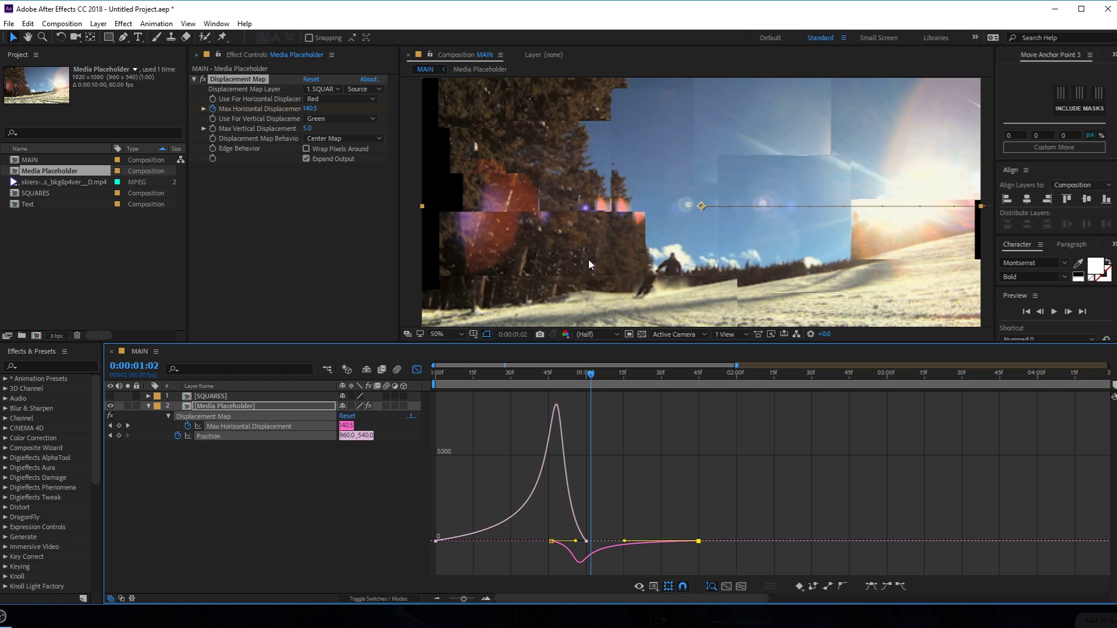
pyautogui.hotkey('shift', '/')
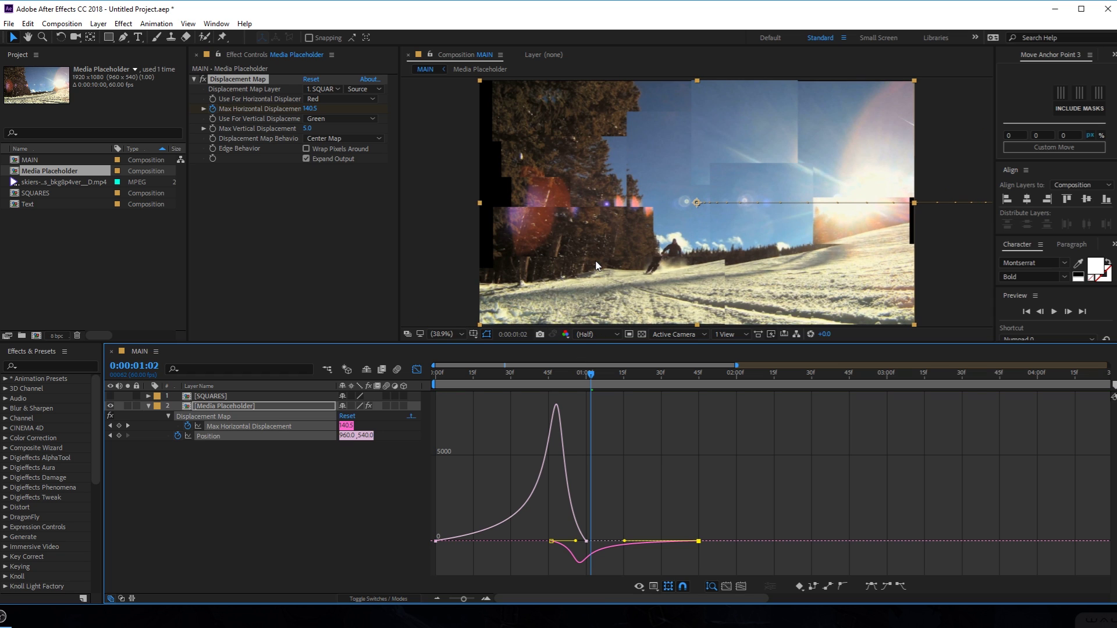
pyautogui.click(415, 368)
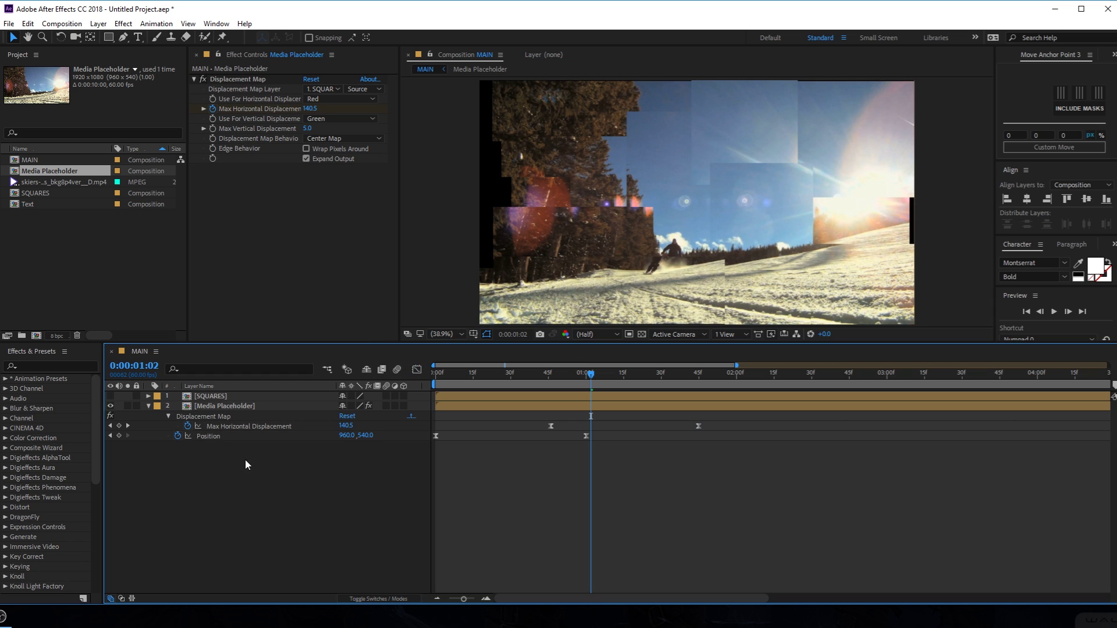
pyautogui.click(148, 406)
pyautogui.click(216, 406)
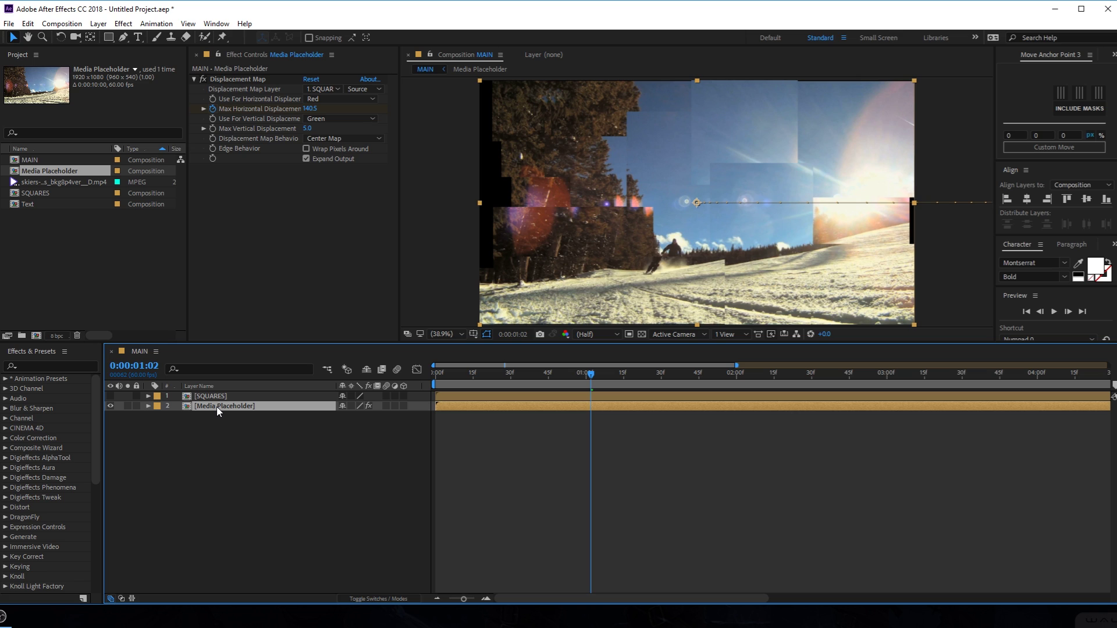
pyautogui.hotkey('ctrl', 'd')
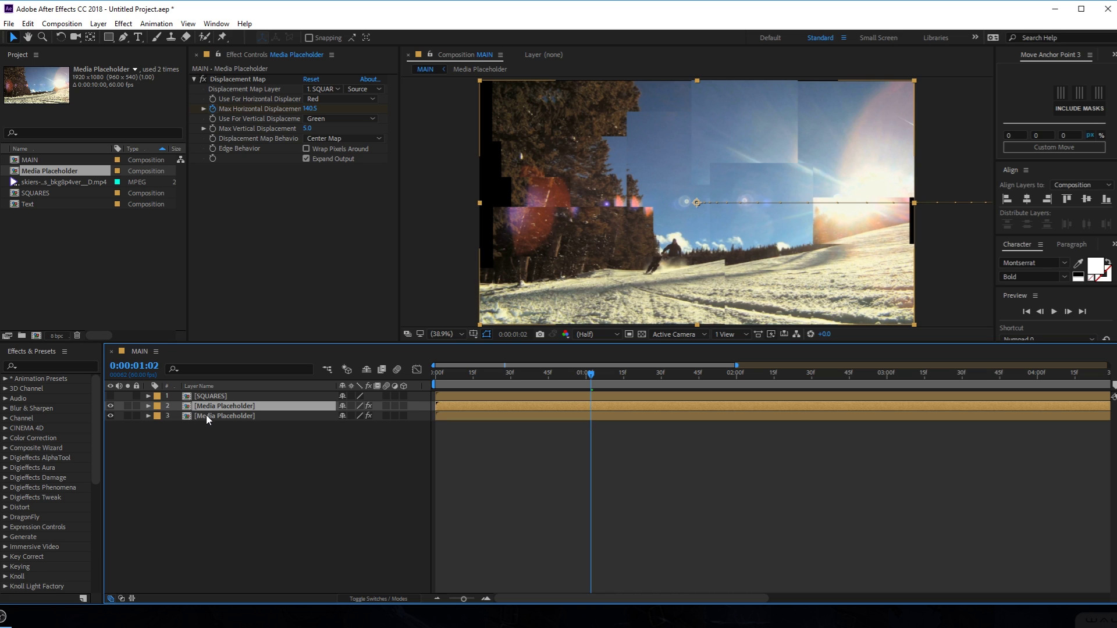
# Remove all Position and Max Horizontal Displacement keyframes from the lower Media Placeholder copy and set its Max Horizontal Displacement to 0.
pyautogui.click(206, 414)
pyautogui.press('u')
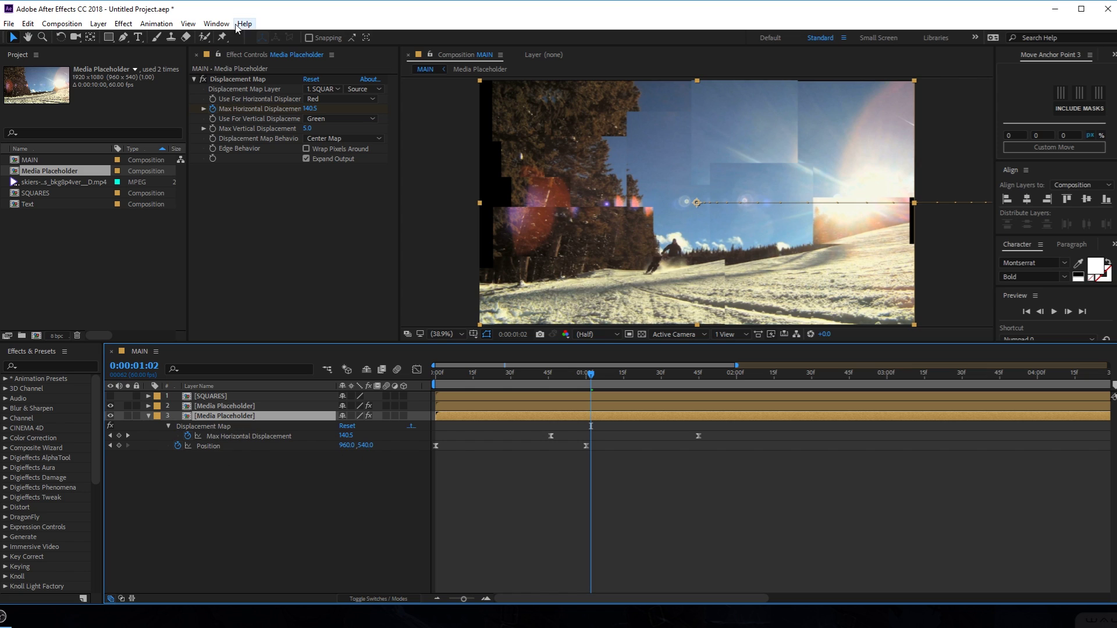
pyautogui.click(178, 446)
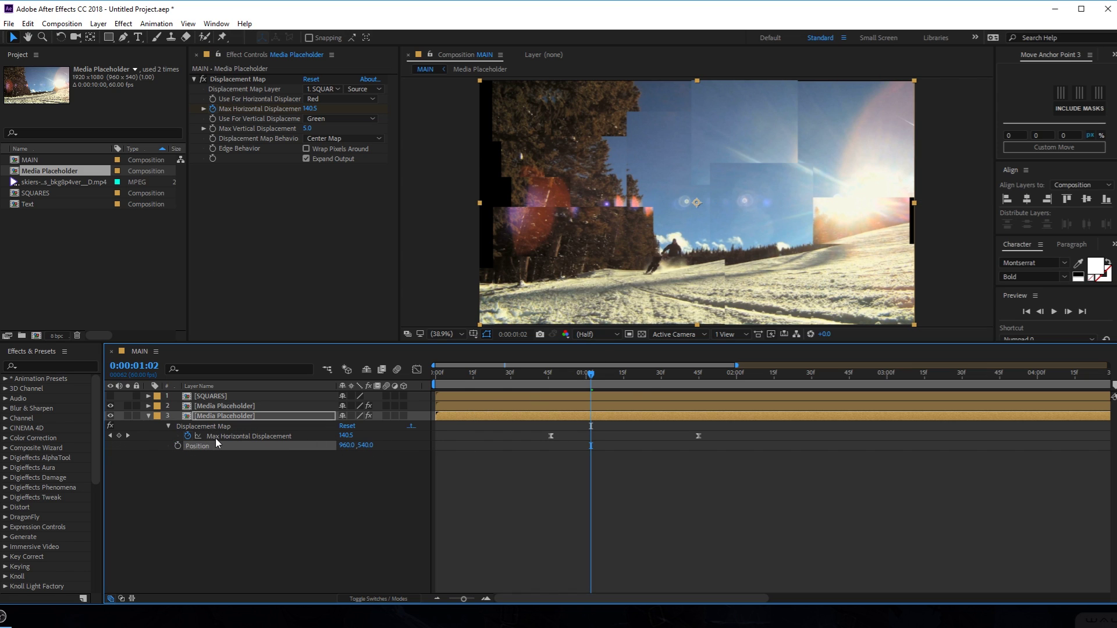
pyautogui.click(187, 436)
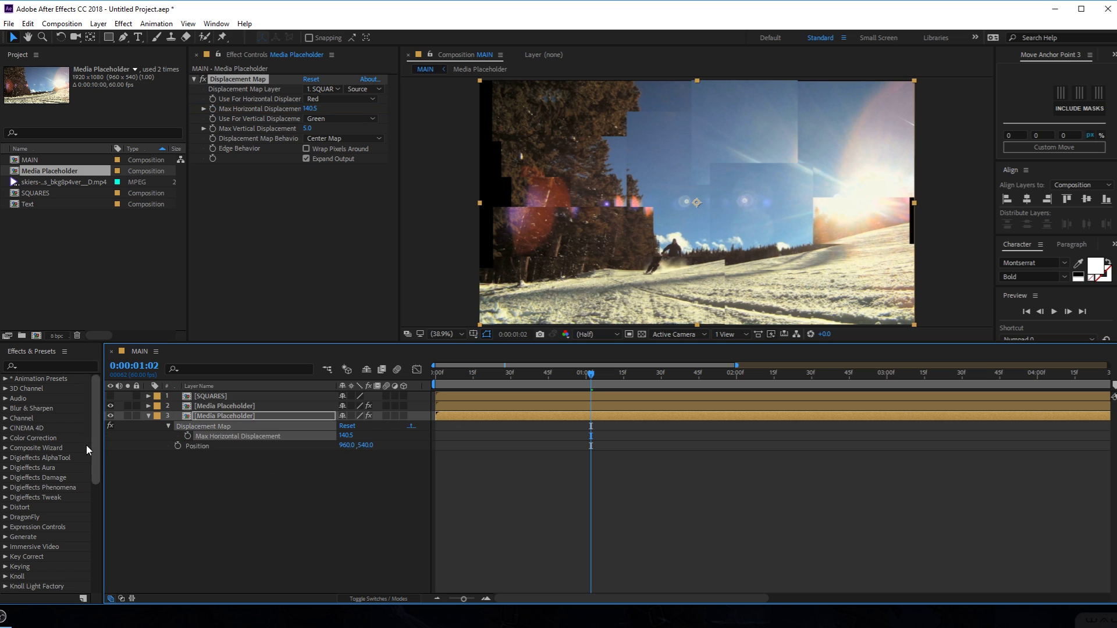
pyautogui.click(310, 109)
pyautogui.write('0')
pyautogui.press('Return')
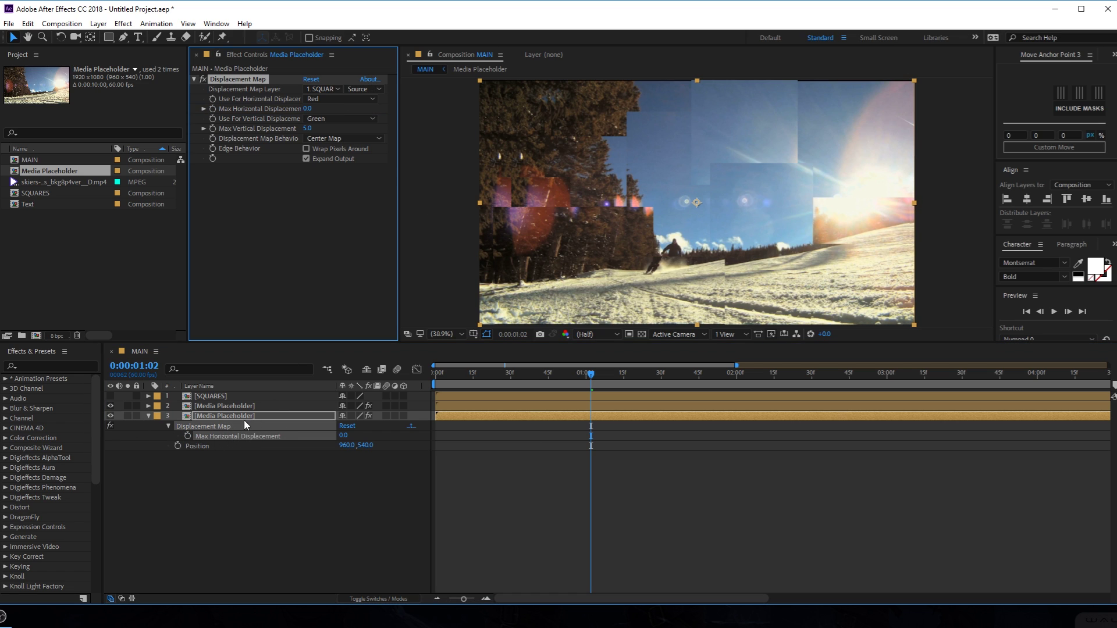
# Add Fast Box Blur to the lower Media Placeholder with Blur Radius 15 and Repeat Edge Pixels enabled, and preview the result.
pyautogui.click(218, 419)
pyautogui.hotkey('ctrl', 'space')
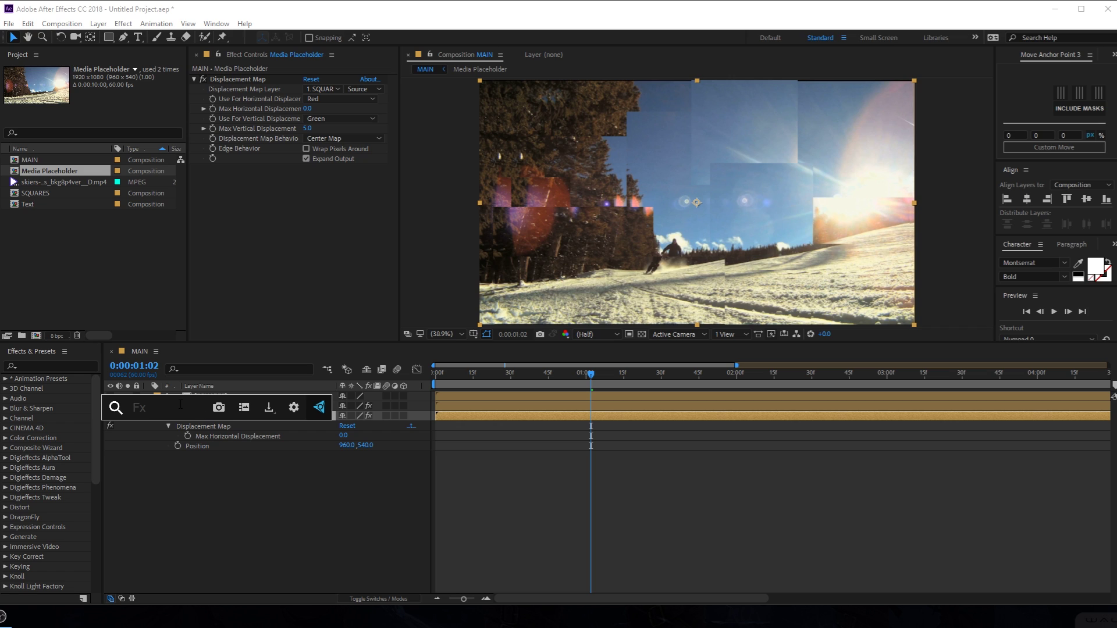
pyautogui.write('fast')
pyautogui.click(174, 443)
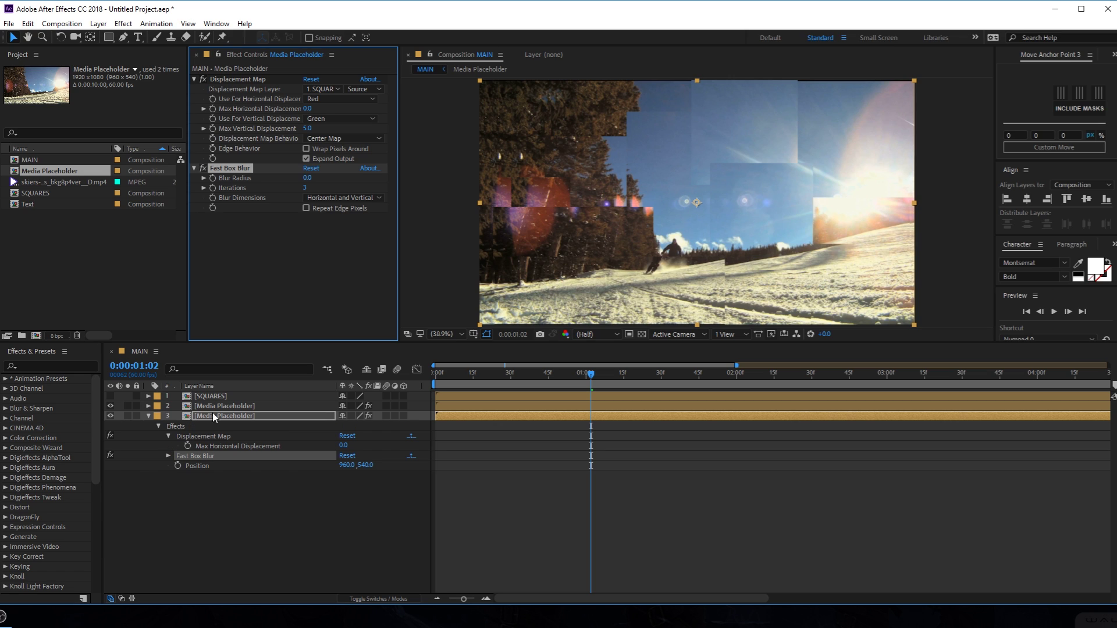
pyautogui.moveTo(308, 183); pyautogui.dragTo(319, 182)
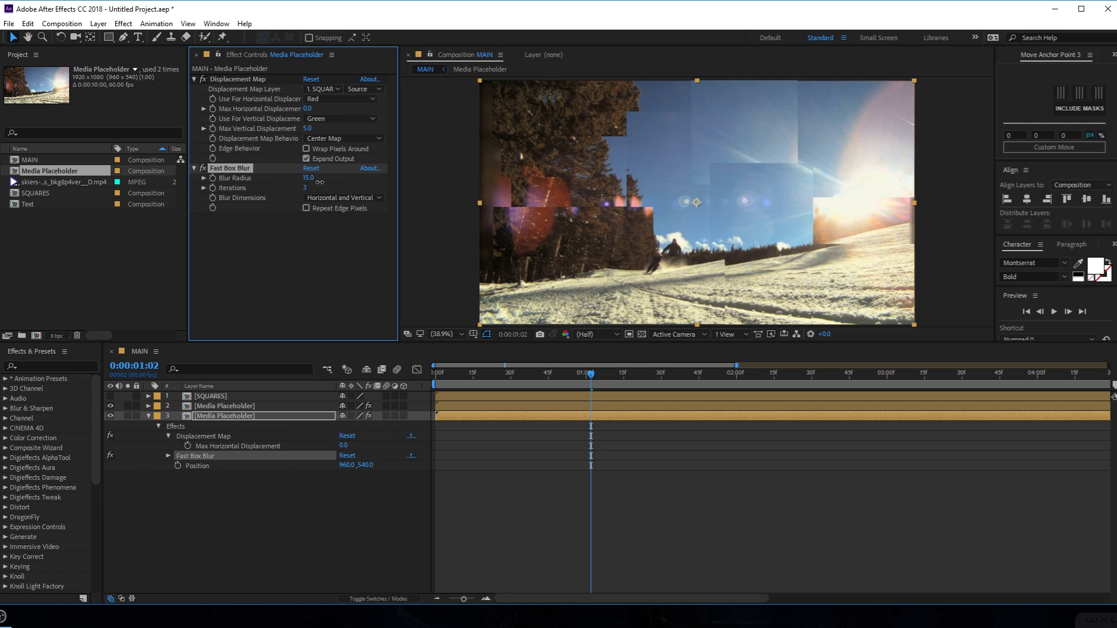
pyautogui.click(306, 208)
pyautogui.press('space')
pyautogui.moveTo(569, 377)
pyautogui.mouseDown()
pyautogui.moveTo(591, 372)
pyautogui.moveTo(521, 367)
pyautogui.moveTo(586, 373)
pyautogui.mouseUp()
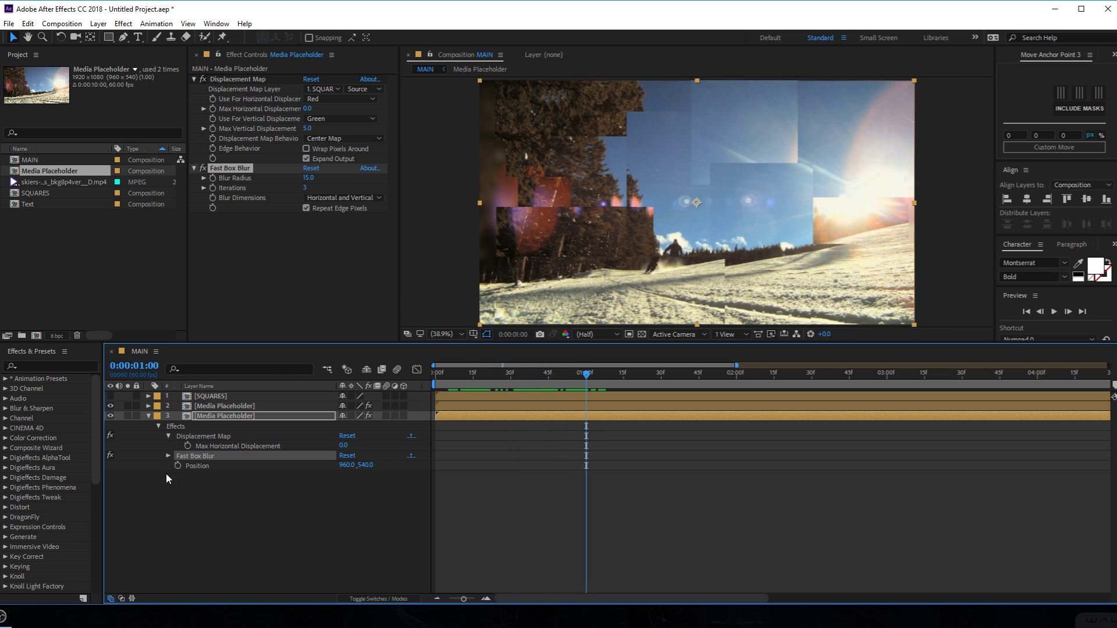
# Keyframe the lower Media Placeholder's Position at 0:00:01:00, and at 0:00:00:00 place it just outside the frame's left edge.
pyautogui.click(215, 417)
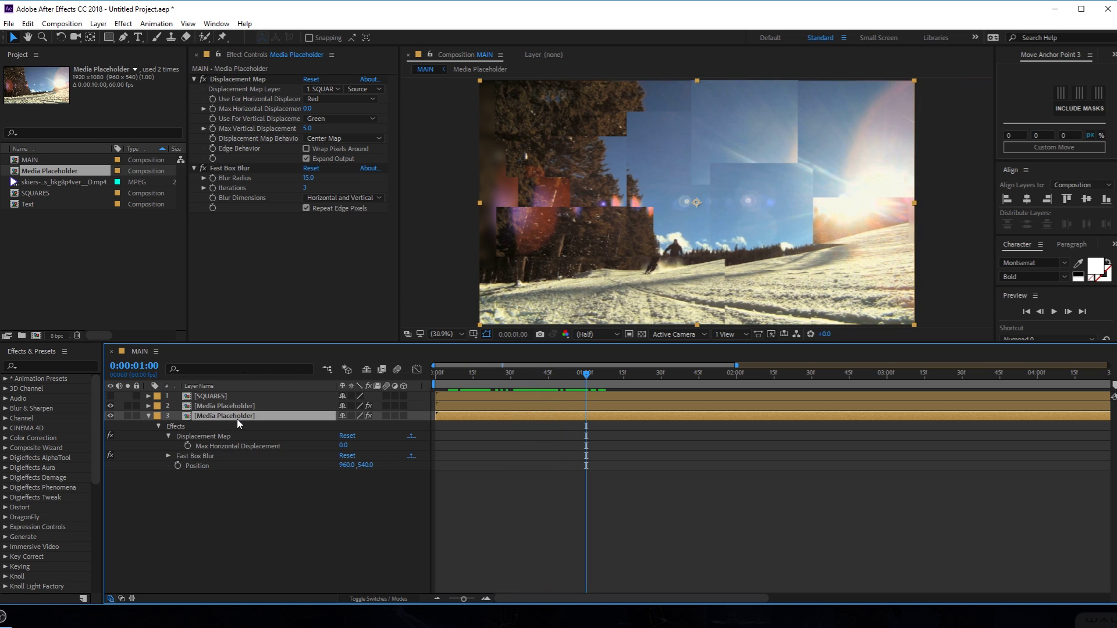
pyautogui.press('p')
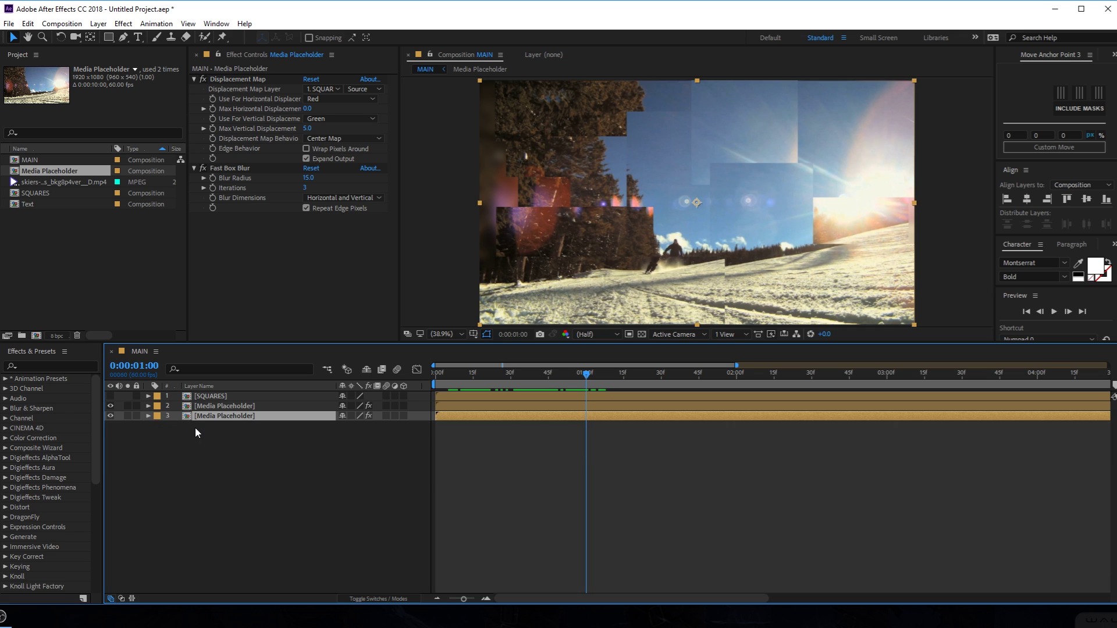
pyautogui.click(177, 426)
pyautogui.moveTo(492, 374); pyautogui.dragTo(404, 365)
pyautogui.moveTo(750, 259); pyautogui.dragTo(314, 262)
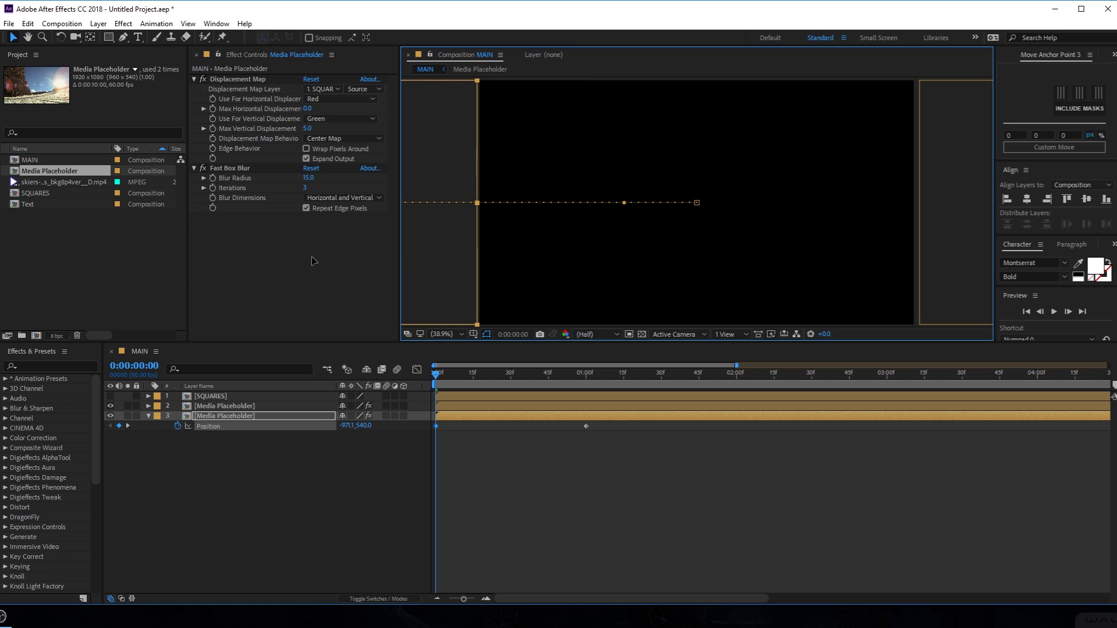
# Easy Ease the lower layer's Position keyframes, shape their speed graph into a sharp late peak, and preview the transition.
pyautogui.moveTo(605, 460); pyautogui.dragTo(414, 407)
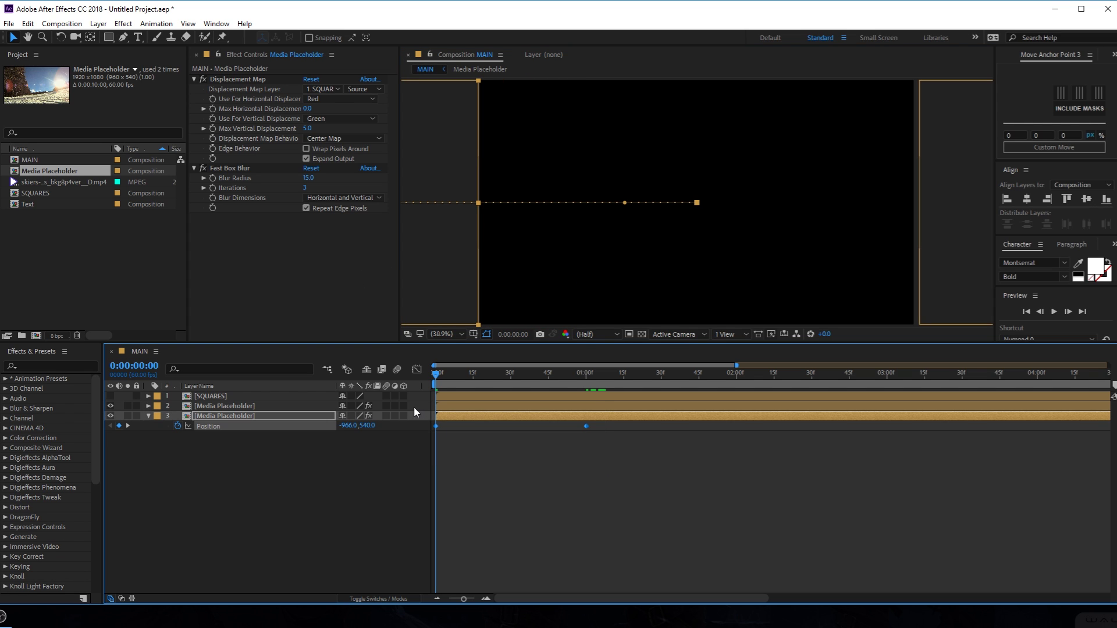
pyautogui.press('F9')
pyautogui.click(415, 369)
pyautogui.moveTo(498, 512); pyautogui.dragTo(510, 563)
pyautogui.press('space')
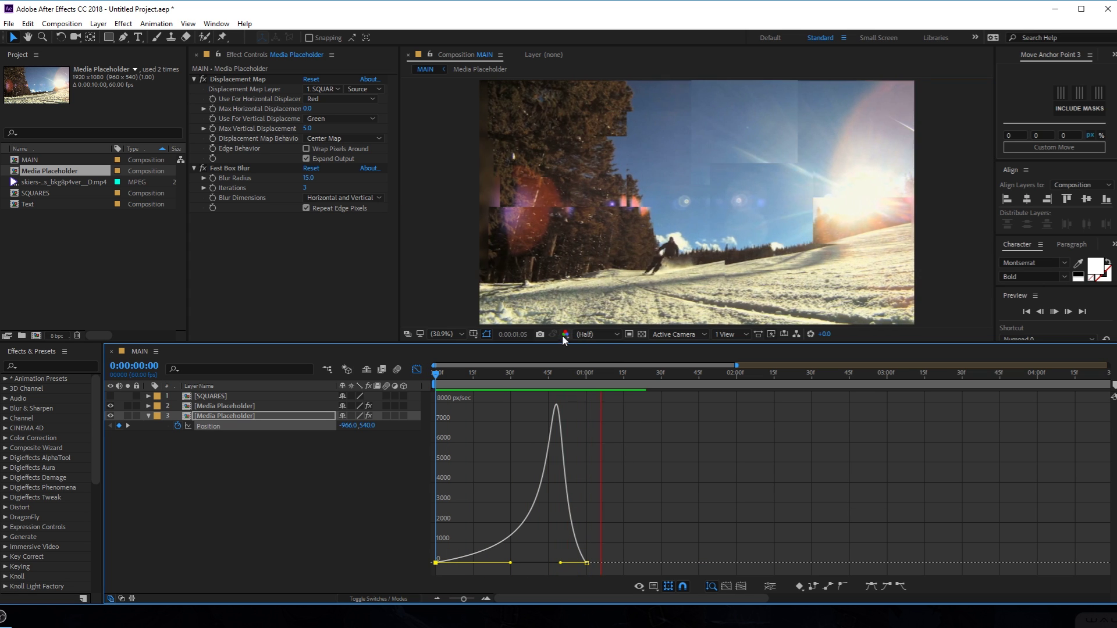
pyautogui.click(516, 374)
pyautogui.moveTo(520, 381); pyautogui.dragTo(556, 381)
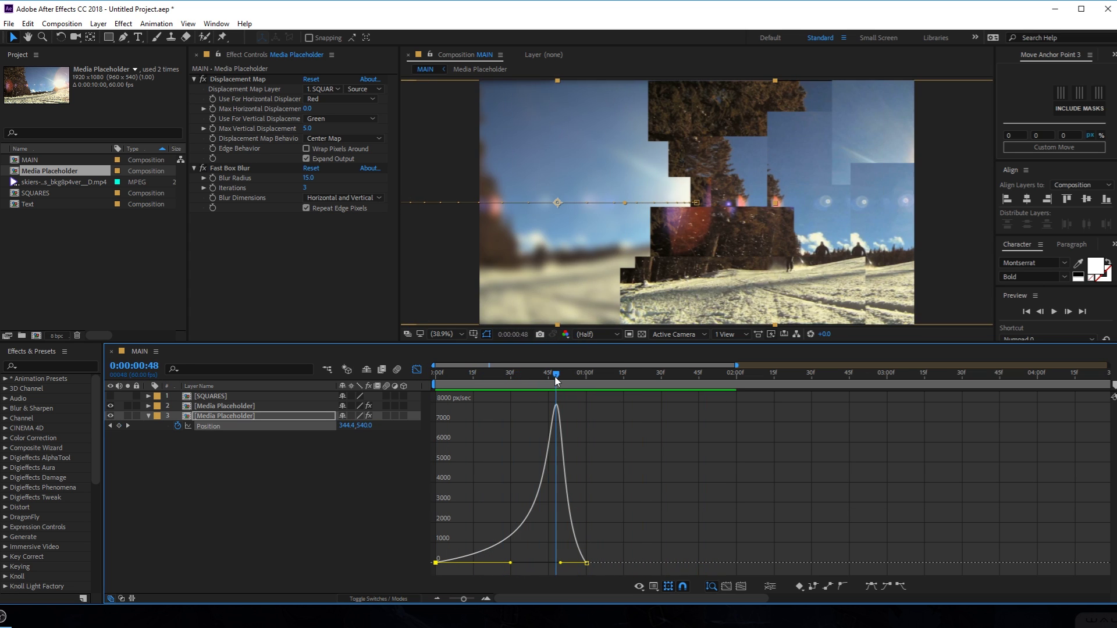
# Set the lower Media Placeholder's Max Horizontal Displacement to 651 and its Fast Box Blur radius to 5, and check nearby frames.
pyautogui.click(509, 374)
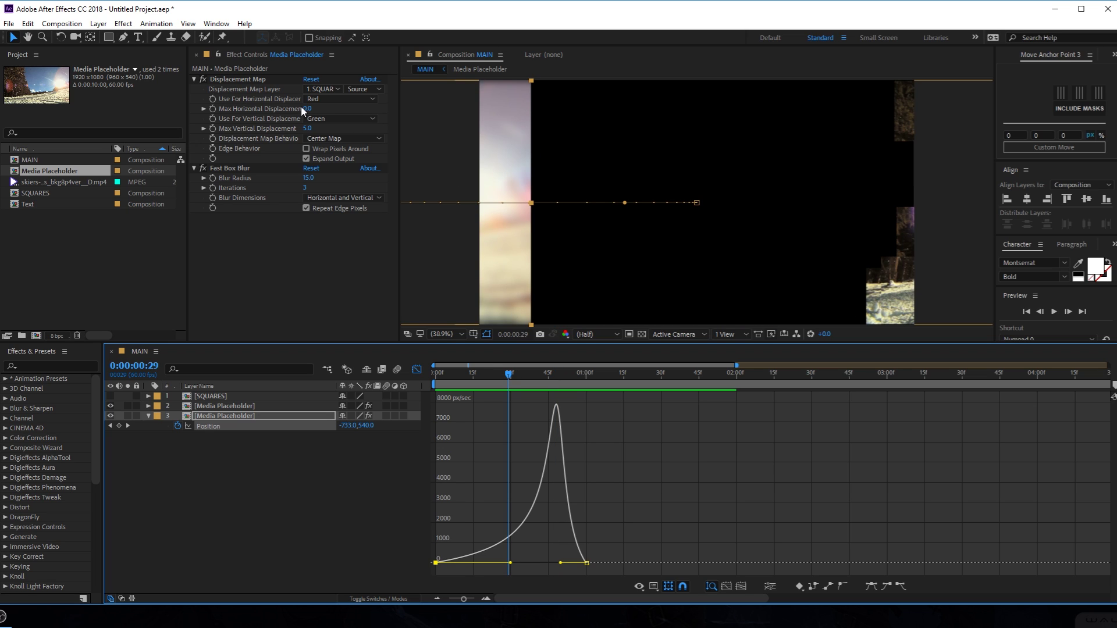
pyautogui.moveTo(307, 108); pyautogui.dragTo(735, 153)
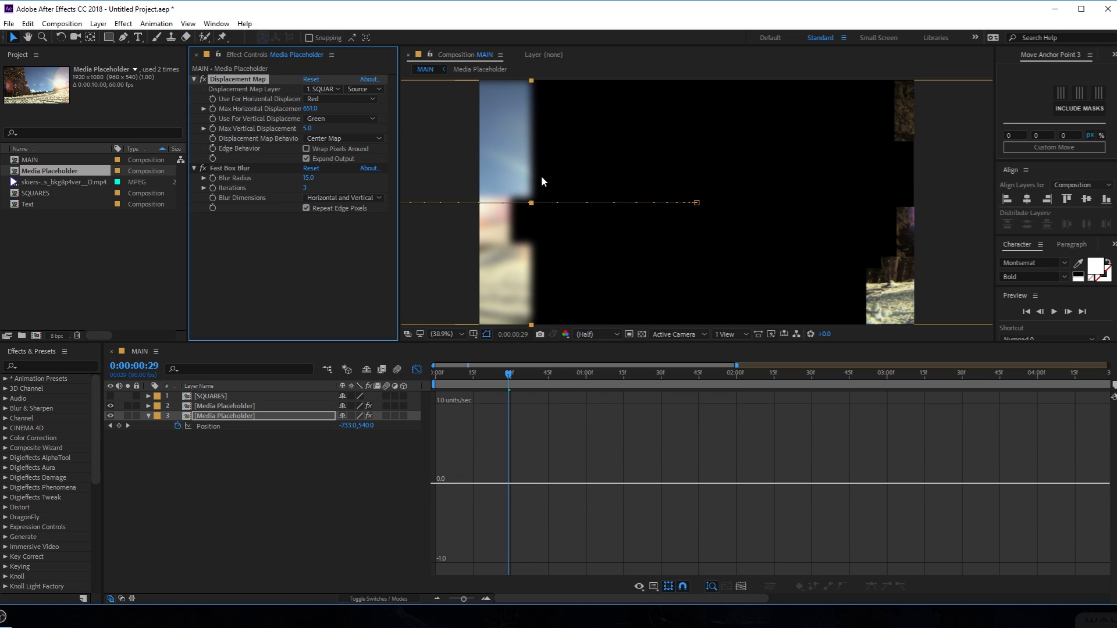
pyautogui.click(305, 207)
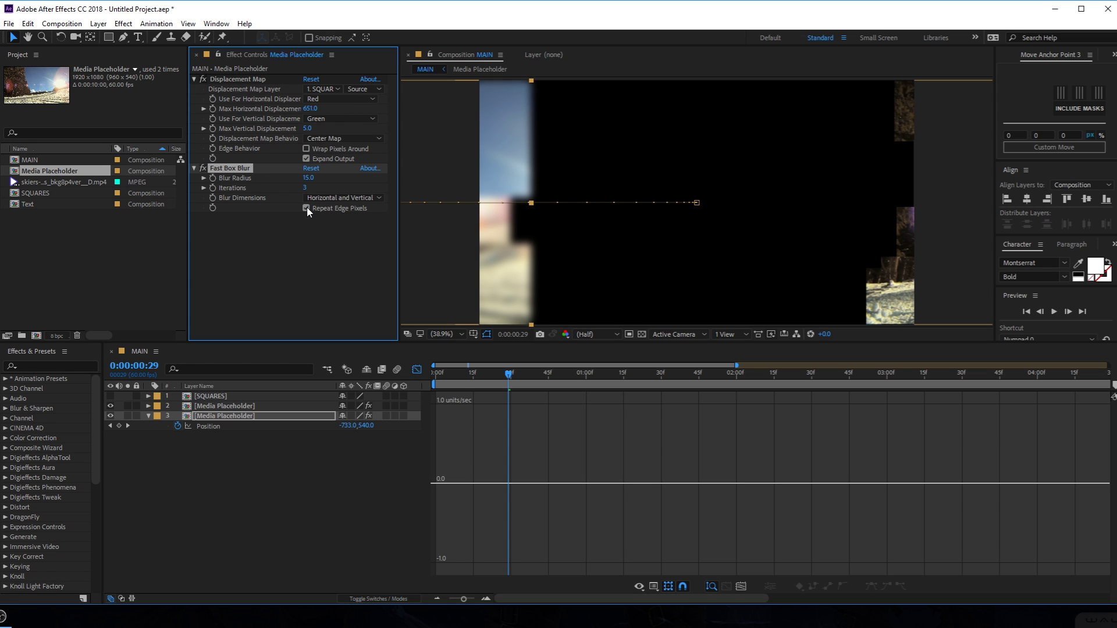
pyautogui.moveTo(306, 184); pyautogui.dragTo(289, 180)
pyautogui.moveTo(502, 374)
pyautogui.mouseDown()
pyautogui.moveTo(568, 375)
pyautogui.moveTo(521, 375)
pyautogui.mouseUp()
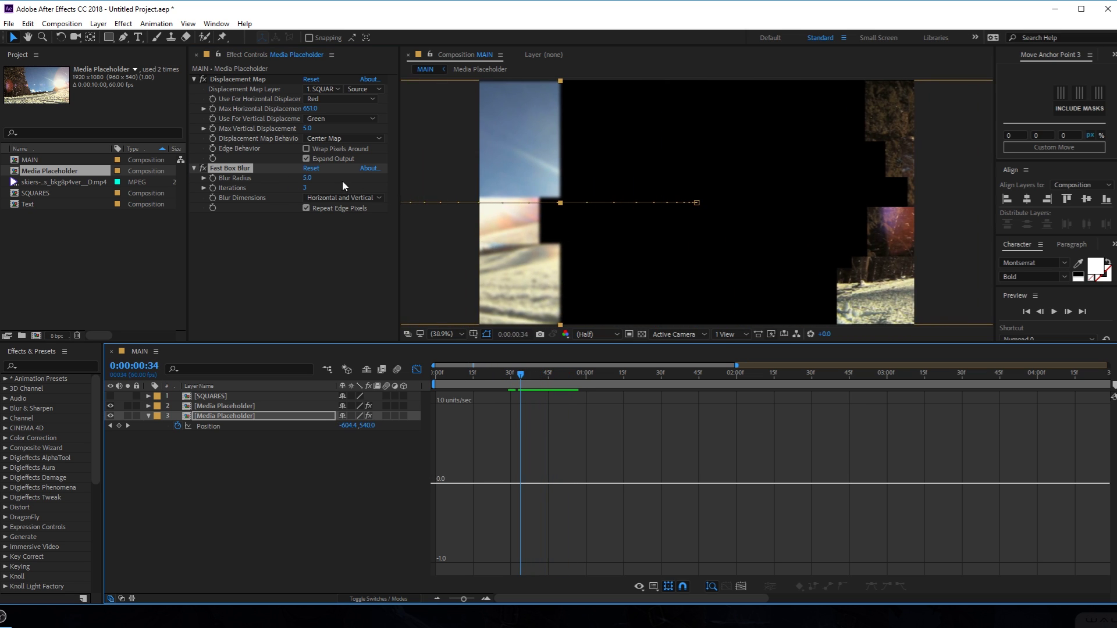
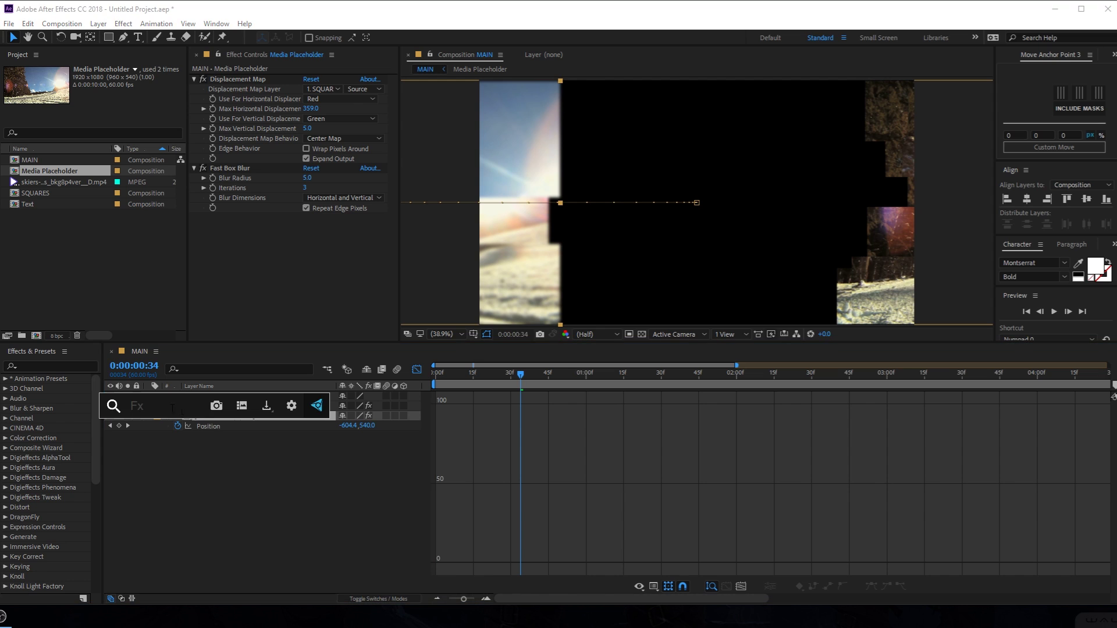
# Add a Curves effect to the lower Media Placeholder, pull the RGB midtones down to darken it, and check the frames.
pyautogui.write('curves')
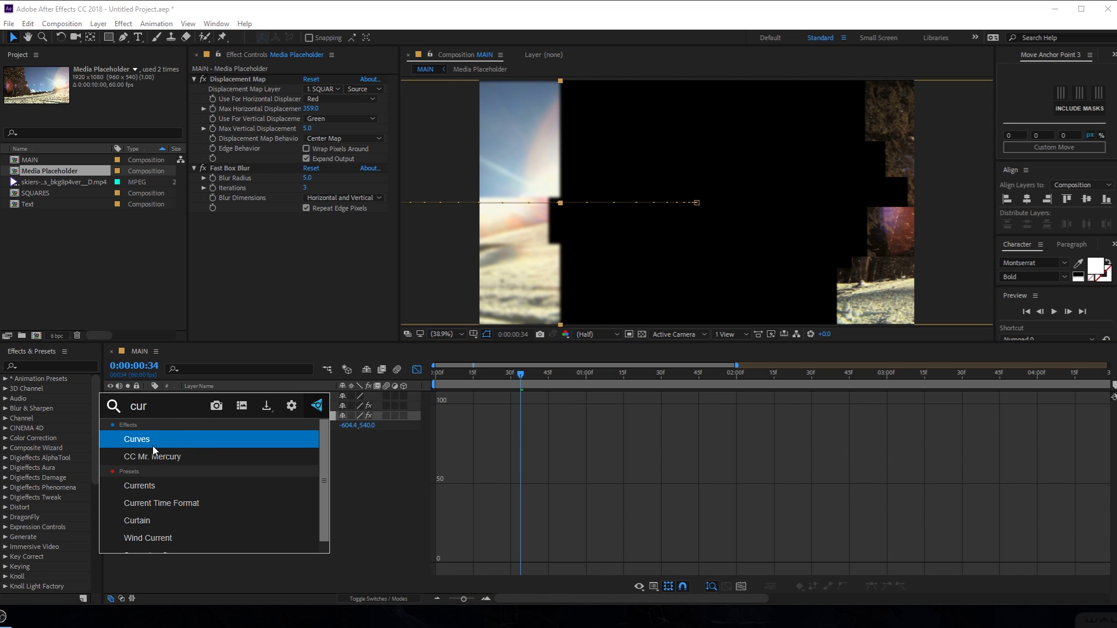
pyautogui.press('Return')
pyautogui.moveTo(286, 239); pyautogui.dragTo(302, 243)
pyautogui.click(330, 508)
pyautogui.moveTo(448, 377); pyautogui.dragTo(507, 402)
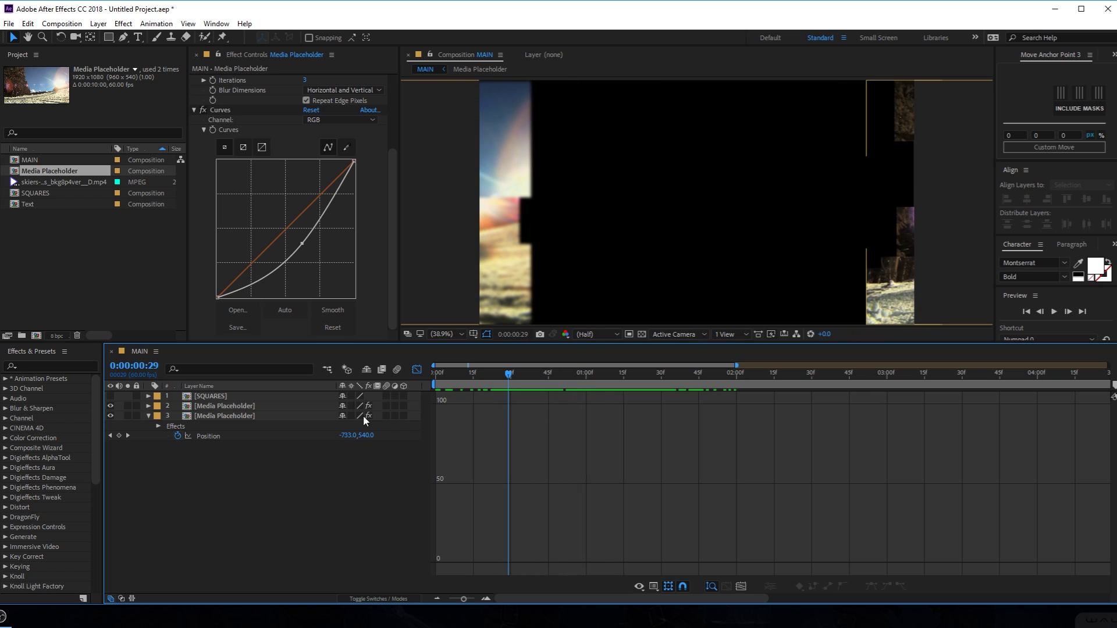
# Keyframe the lower layer's Max Horizontal Displacement at 0 at 0:00:01:00 and at a much higher value near 0:00:00:30.
pyautogui.click(149, 416)
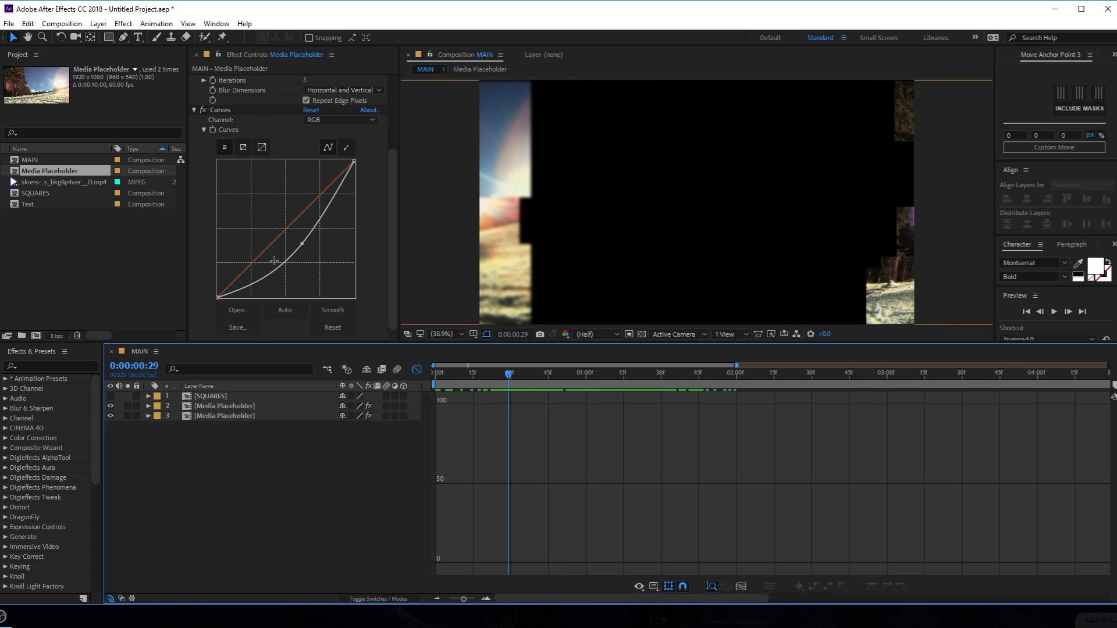
pyautogui.click(230, 415)
pyautogui.click(417, 370)
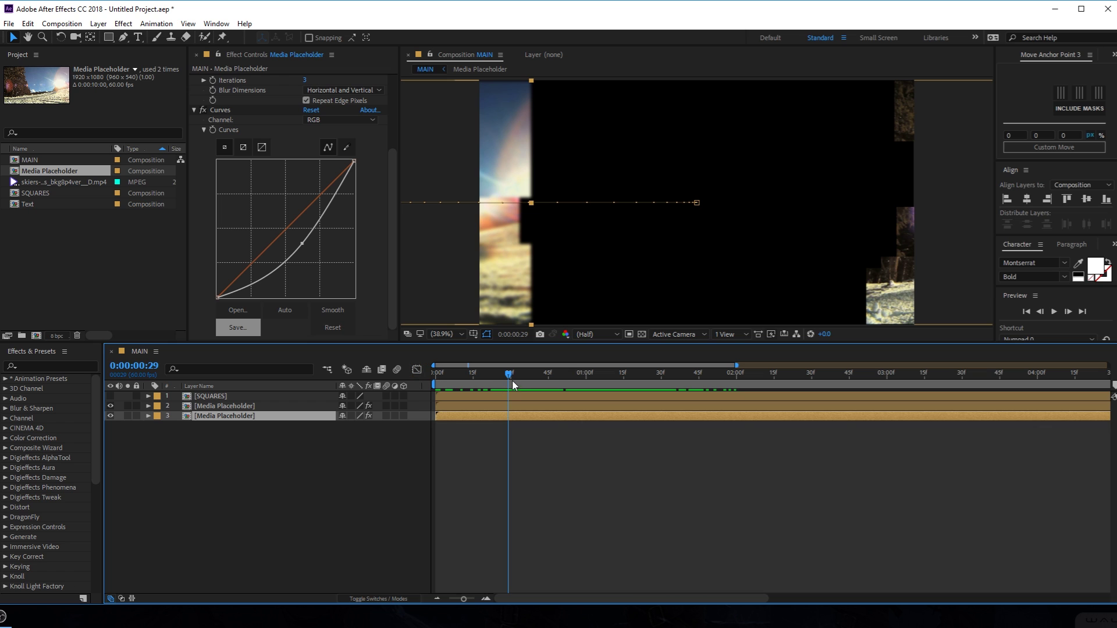
pyautogui.moveTo(513, 384); pyautogui.dragTo(587, 388)
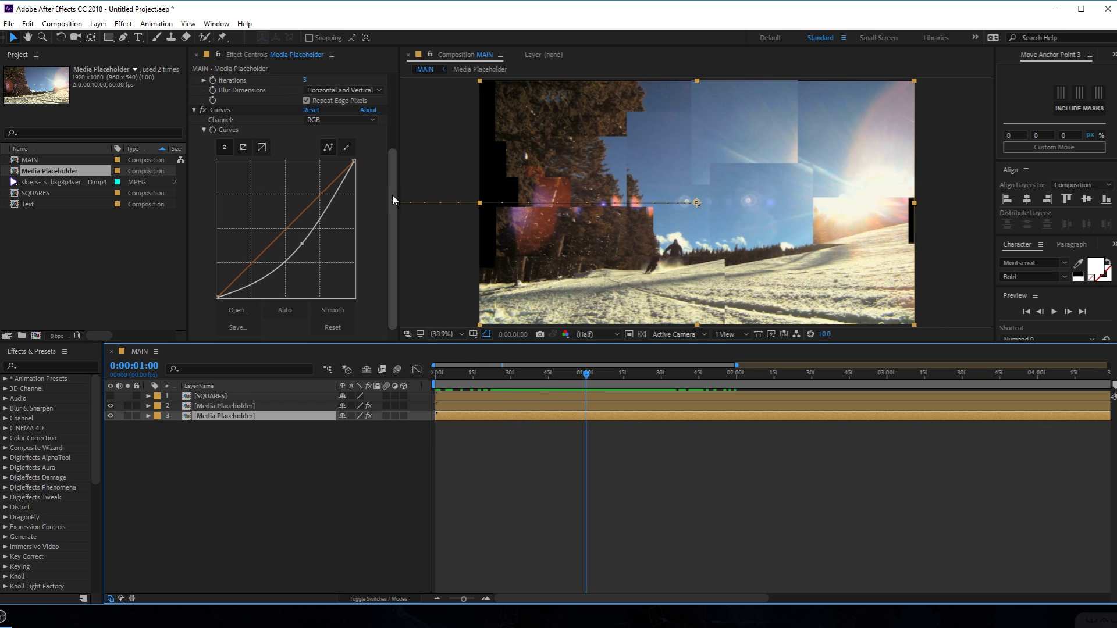
pyautogui.moveTo(392, 194); pyautogui.dragTo(390, 105)
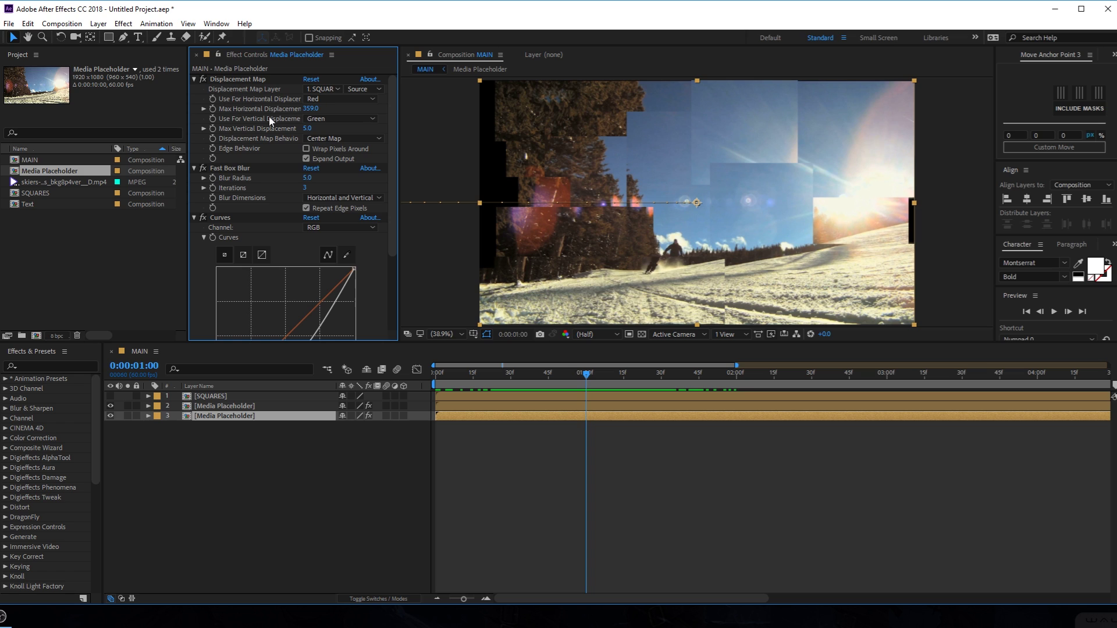
pyautogui.press('Return')
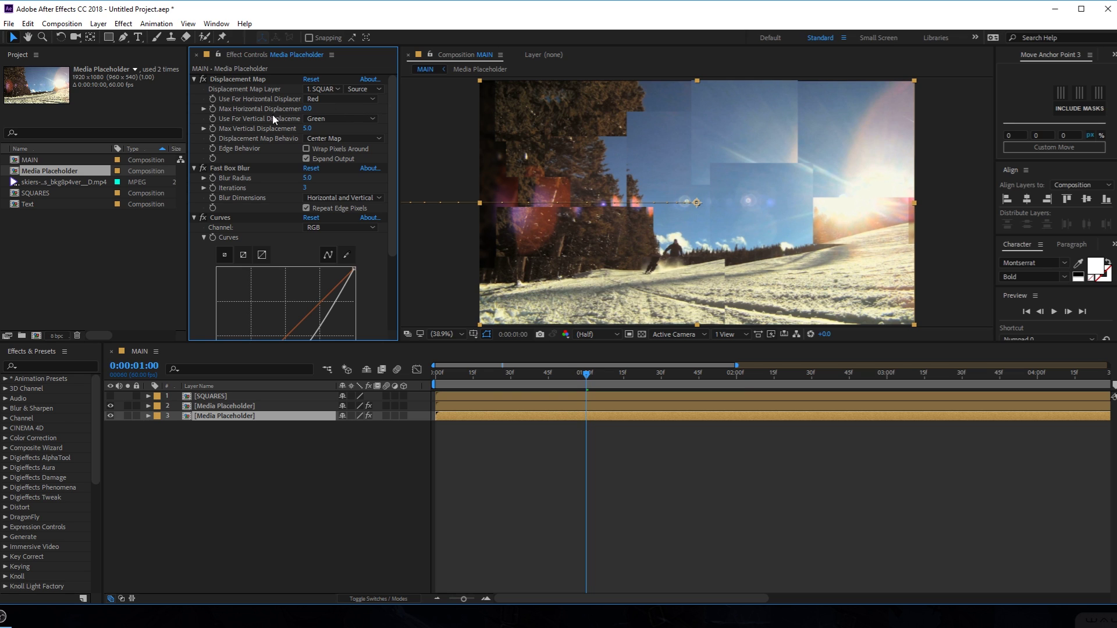
pyautogui.click(212, 109)
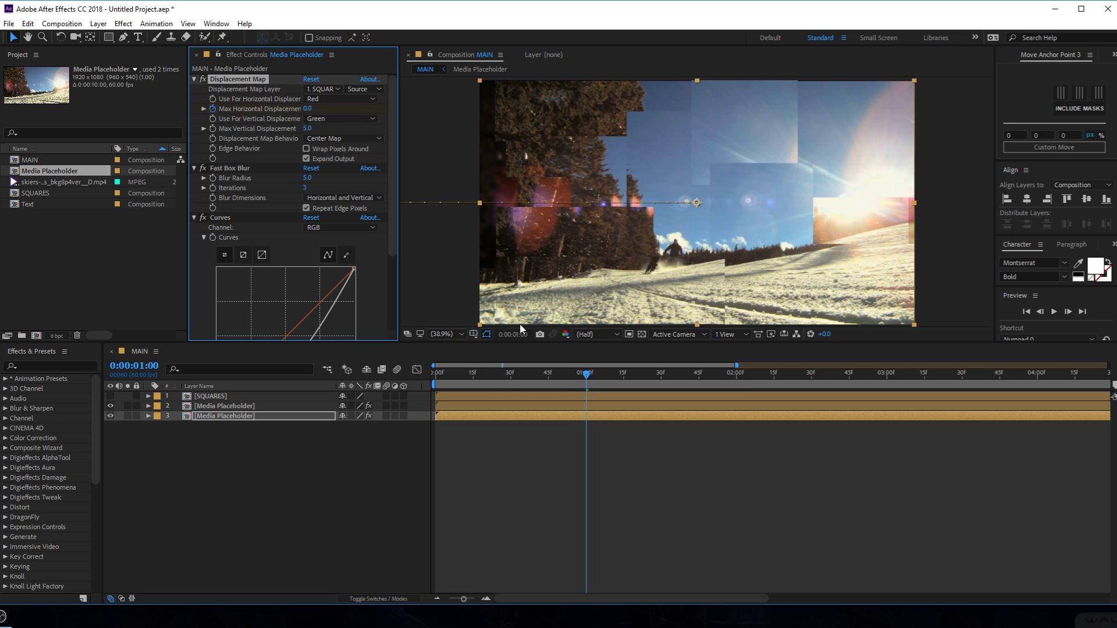
pyautogui.click(511, 376)
pyautogui.moveTo(312, 108); pyautogui.dragTo(838, 181)
# Reveal the lower layer's keyframes and apply Easy Ease to both Max Horizontal Displacement keyframes and the last Position keyframe.
pyautogui.moveTo(509, 376); pyautogui.dragTo(550, 407)
pyautogui.press('u')
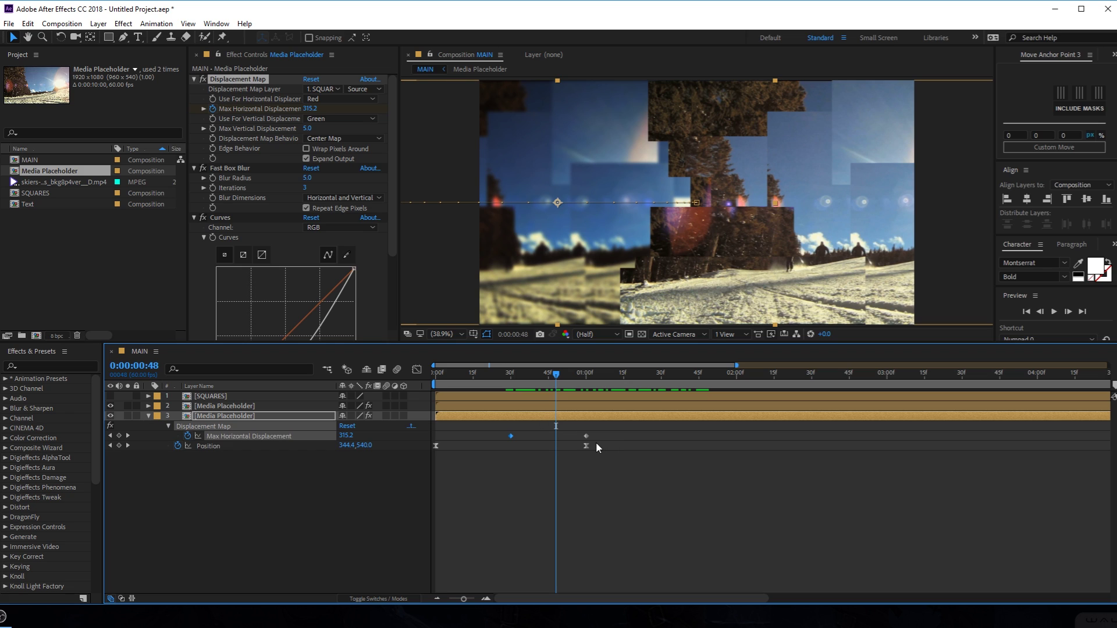
pyautogui.moveTo(494, 430); pyautogui.dragTo(606, 479)
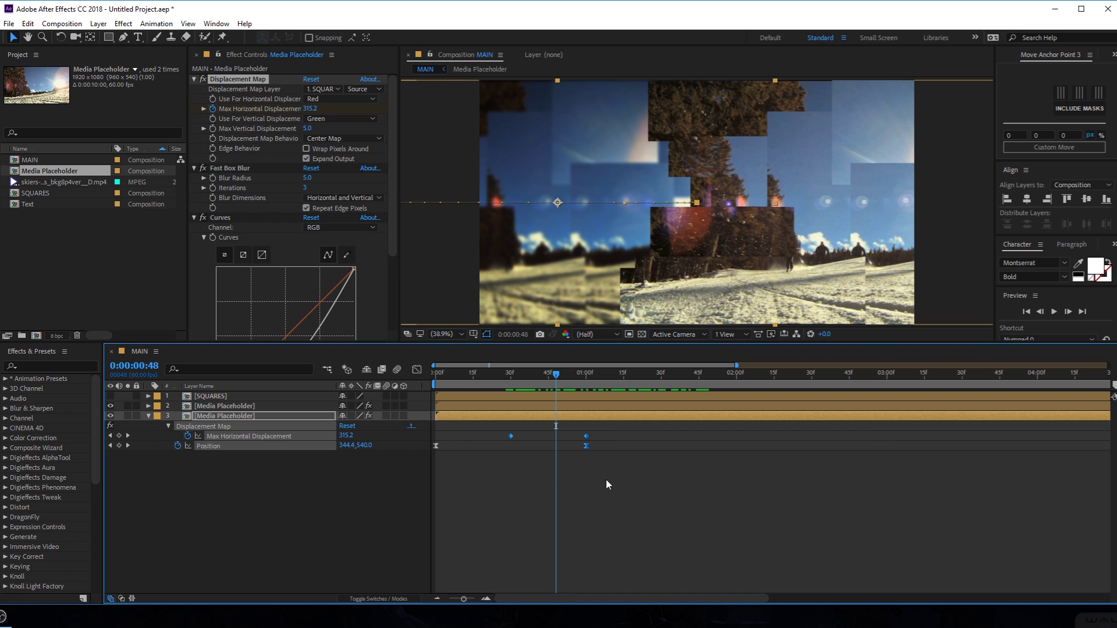
pyautogui.press('F9')
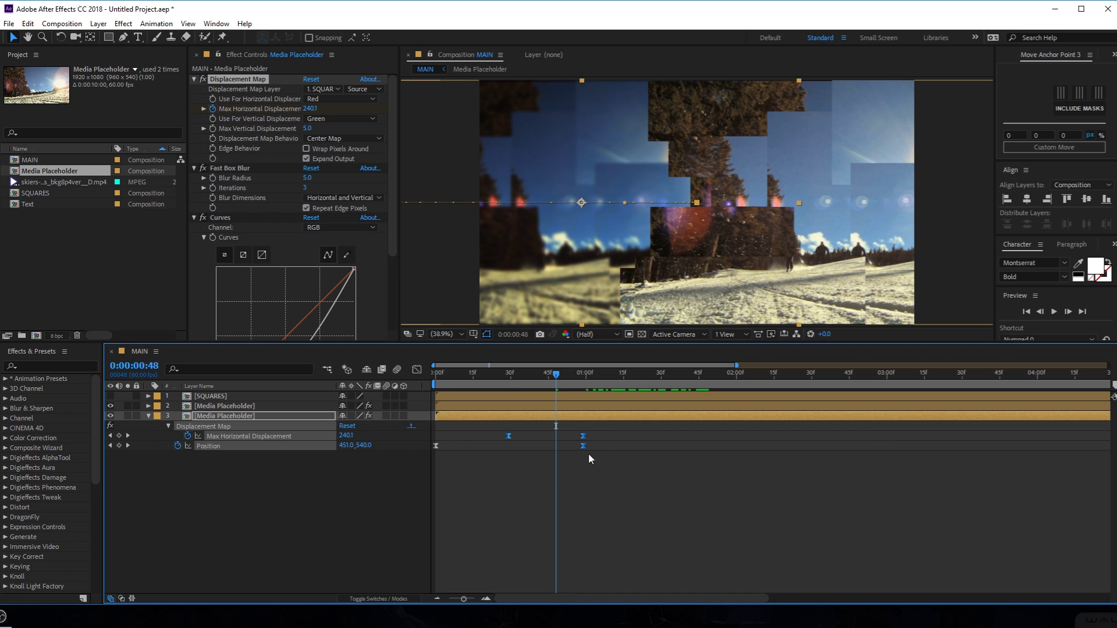
# Shift both Max Horizontal Displacement keyframes of the lower Media Placeholder about 8 frames earlier and preview the transition.
pyautogui.moveTo(586, 445); pyautogui.dragTo(554, 446)
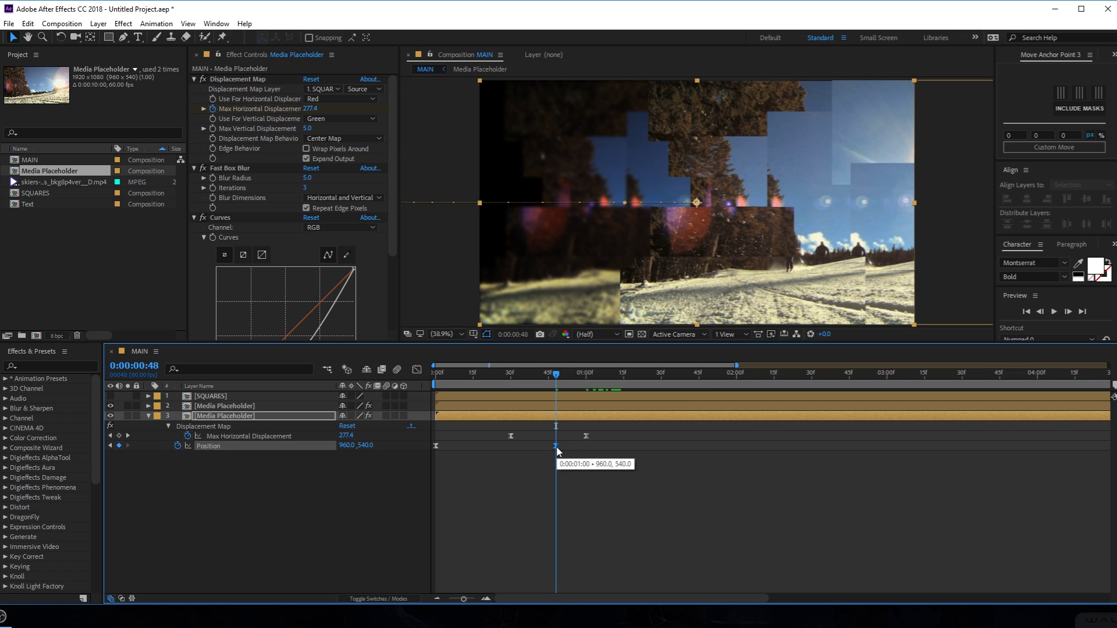
pyautogui.hotkey('ctrl', 'z')
pyautogui.click(241, 437)
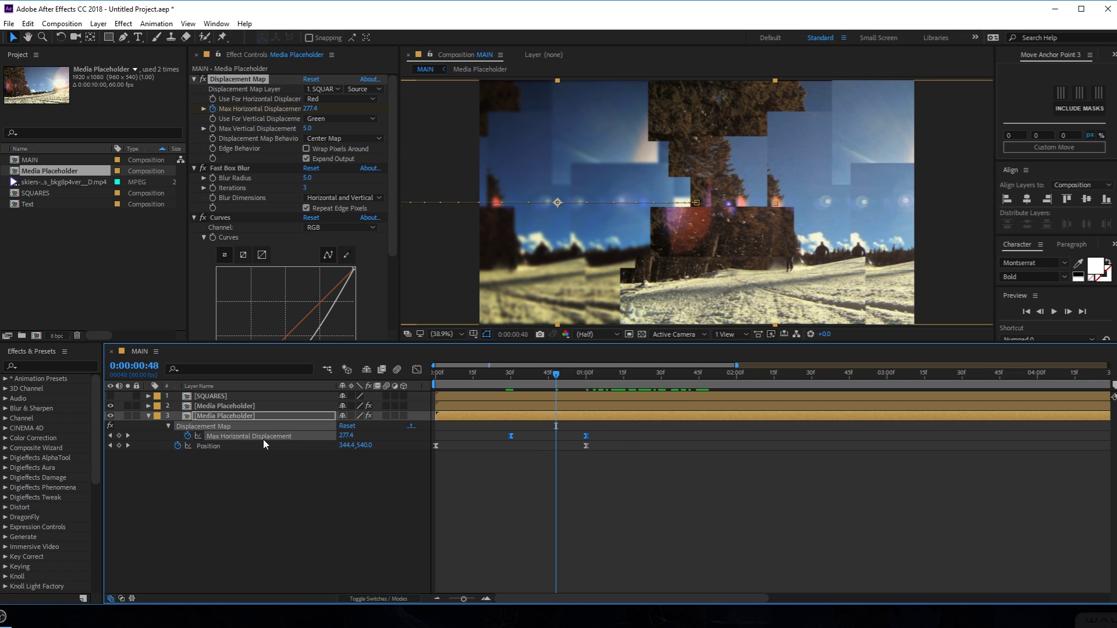
pyautogui.moveTo(589, 440); pyautogui.dragTo(567, 438)
pyautogui.click(564, 460)
pyautogui.click(496, 377)
pyautogui.press('space')
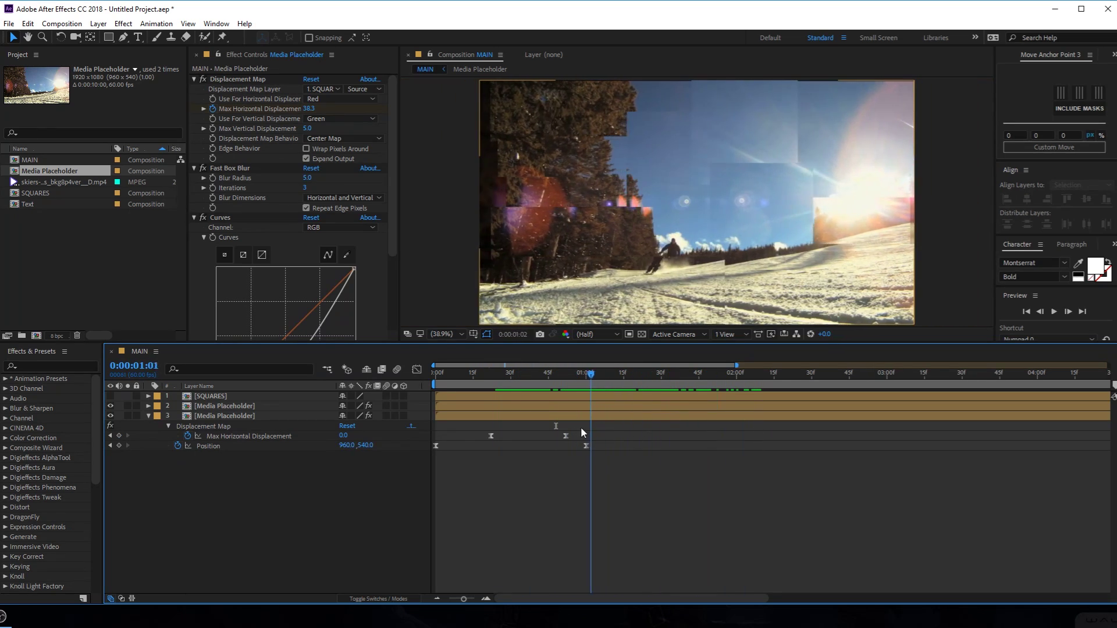
# Collapse the lower layer's properties and create a new adjustment layer named OC.
pyautogui.click(148, 415)
pyautogui.rightClick(182, 457)
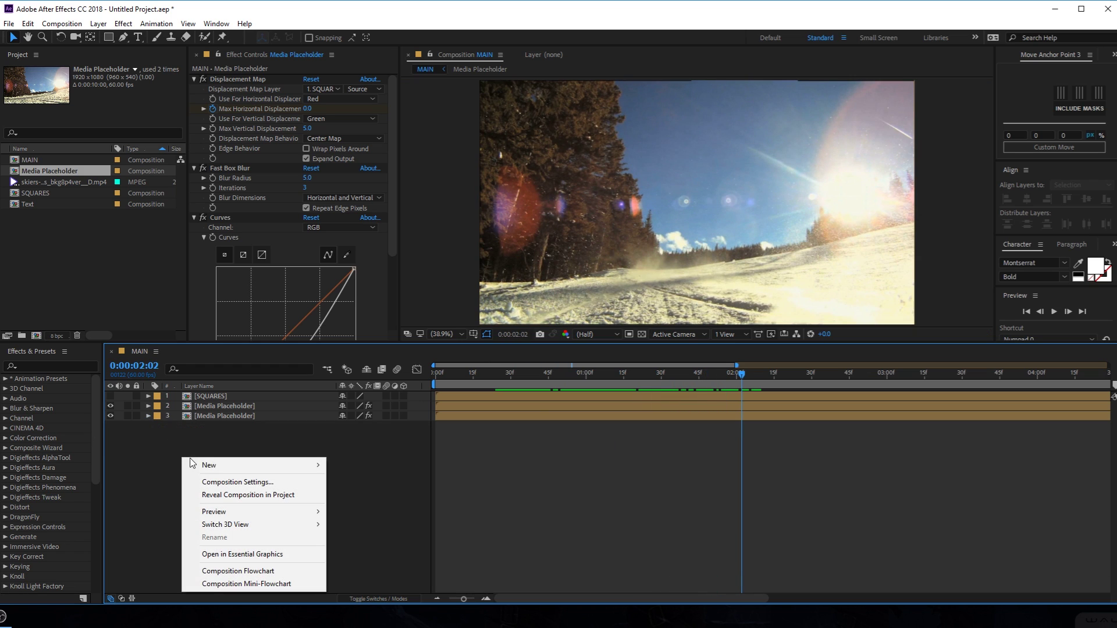
pyautogui.moveTo(321, 469)
pyautogui.click(385, 558)
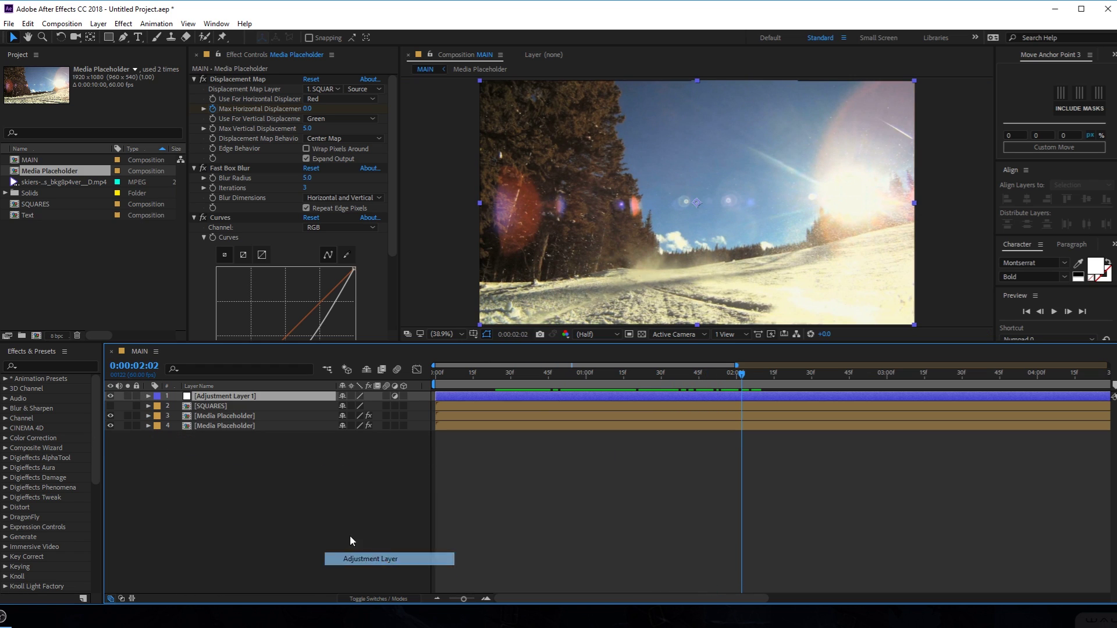
pyautogui.press('Return')
pyautogui.write('O')
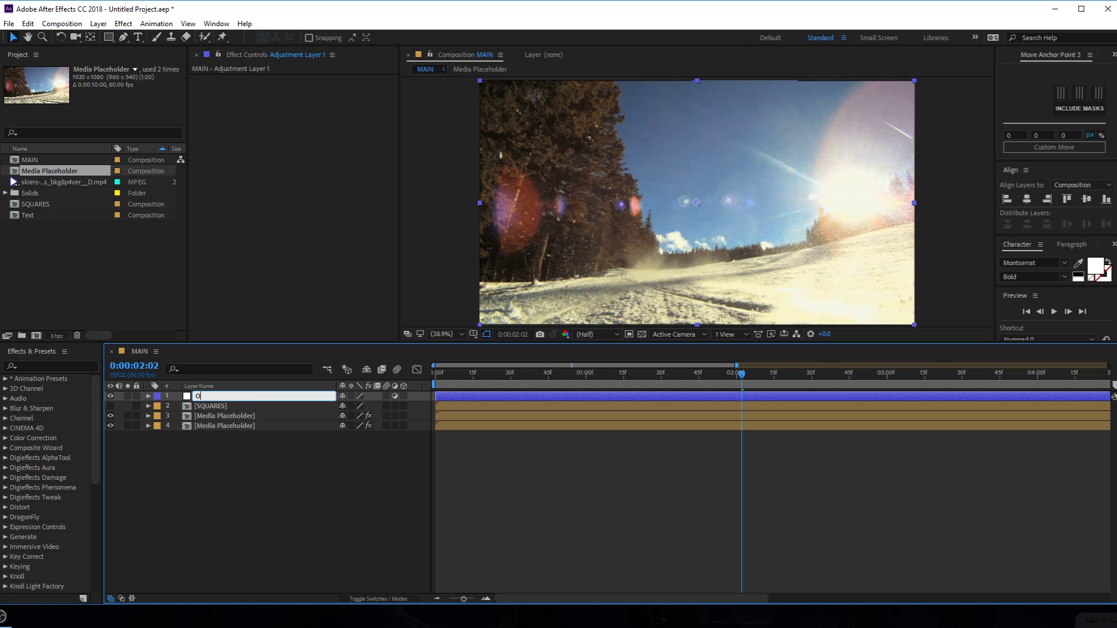
pyautogui.write('C')
pyautogui.click(258, 487)
# Apply Optics Compensation to the OC layer with Reverse Lens Distortion enabled and a Field of View of 24.7.
pyautogui.click(211, 398)
pyautogui.hotkey('ctrl', 'space')
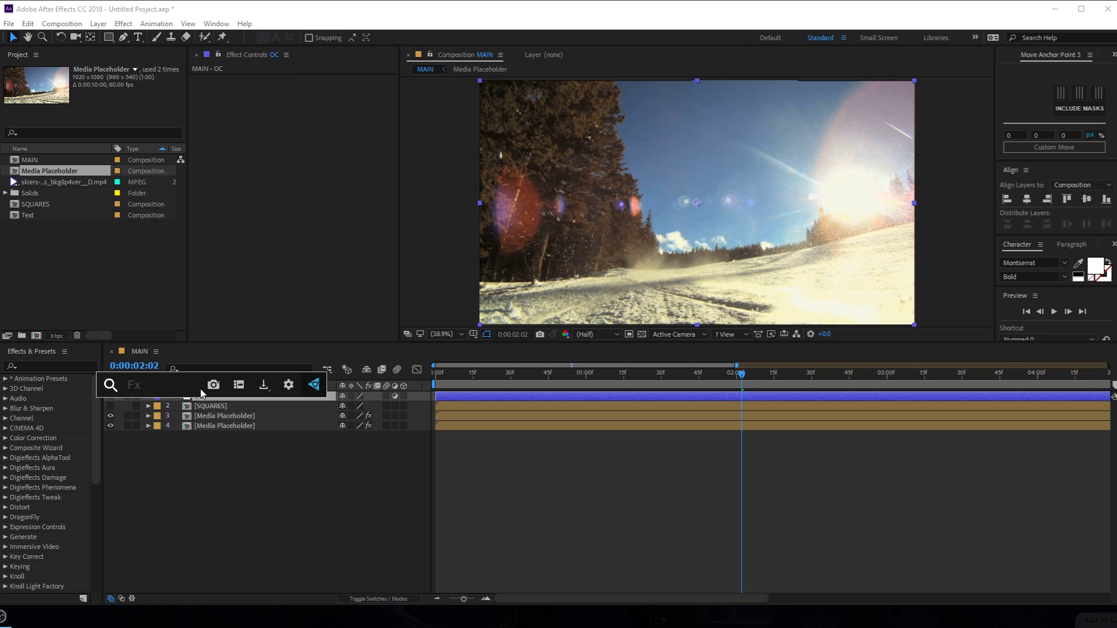
pyautogui.write('op')
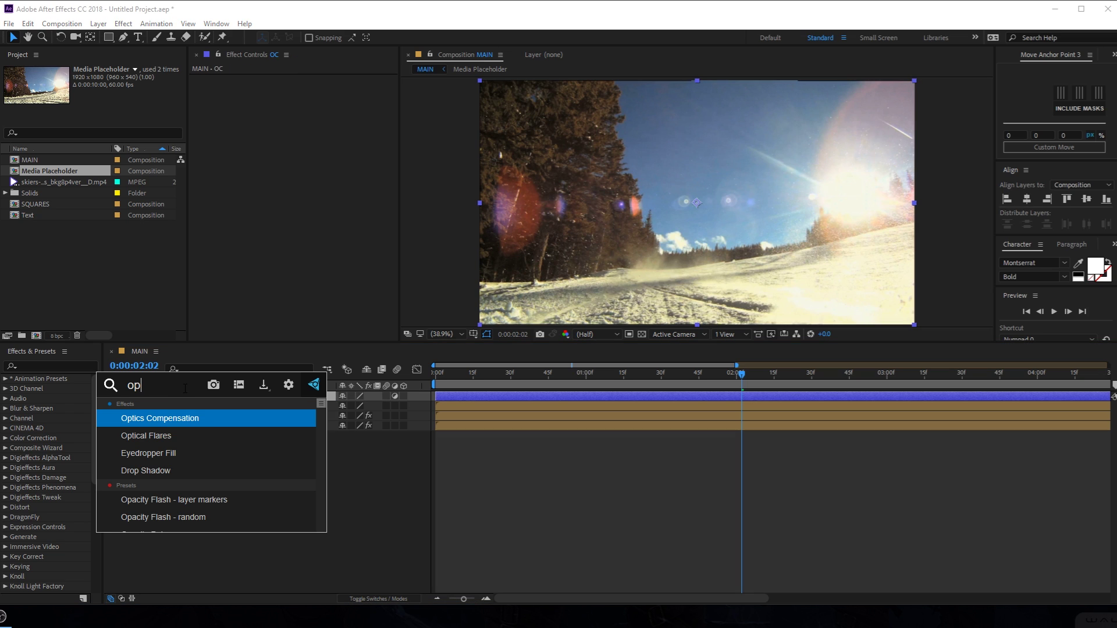
pyautogui.click(162, 417)
pyautogui.click(306, 99)
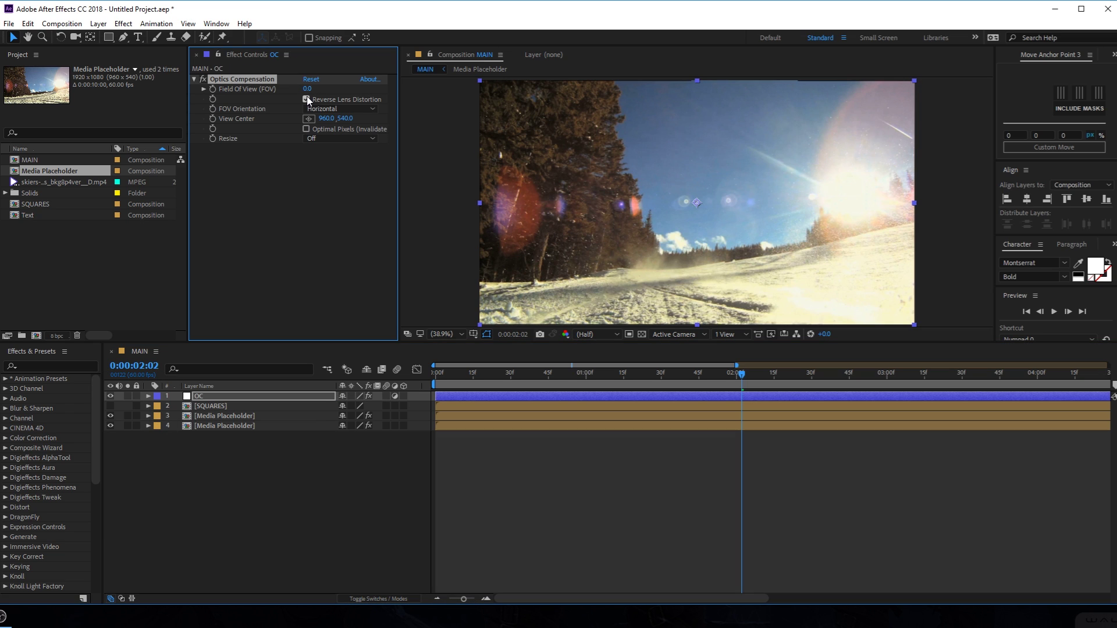
pyautogui.moveTo(307, 93); pyautogui.dragTo(517, 142)
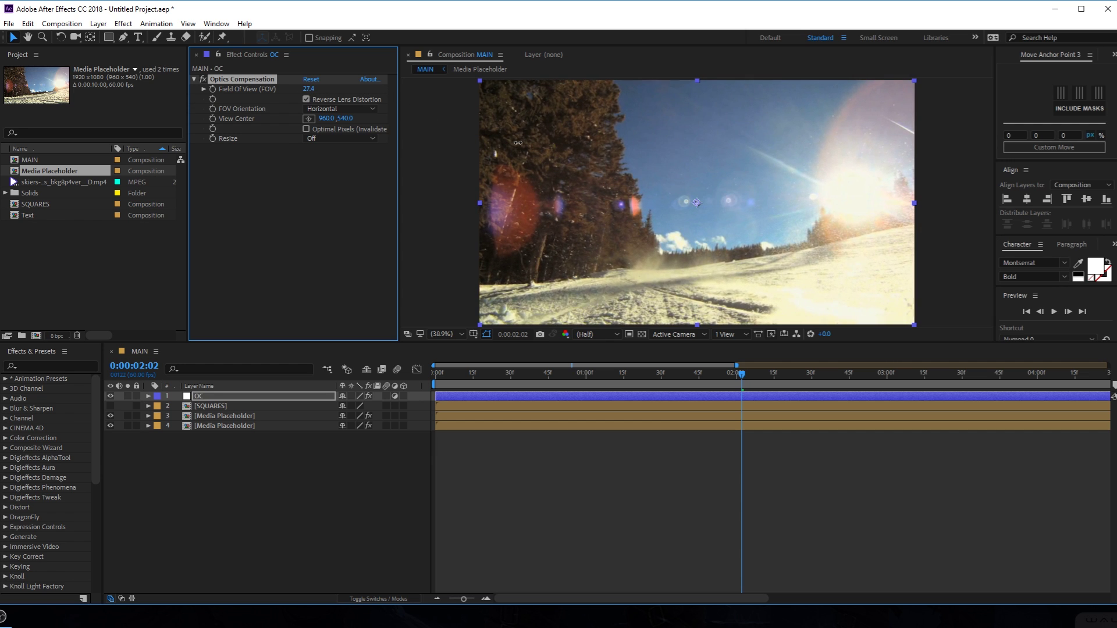
pyautogui.moveTo(517, 143)
pyautogui.mouseDown()
pyautogui.moveTo(665, 135)
pyautogui.moveTo(471, 158)
pyautogui.moveTo(507, 158)
pyautogui.mouseUp()
# Keyframe OC's Field of View at its current value at the composition start and about 56 at 0:00:05:00, and scrub the result.
pyautogui.moveTo(580, 381); pyautogui.dragTo(340, 321)
pyautogui.click(213, 89)
pyautogui.moveTo(861, 378); pyautogui.dragTo(1047, 390)
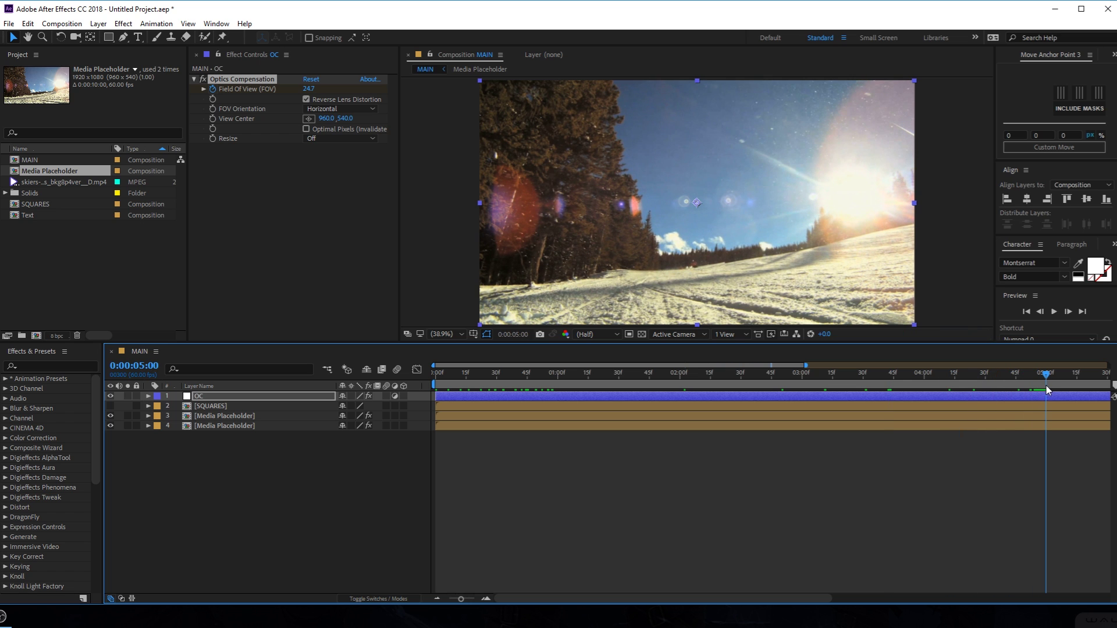
pyautogui.moveTo(314, 89); pyautogui.dragTo(335, 88)
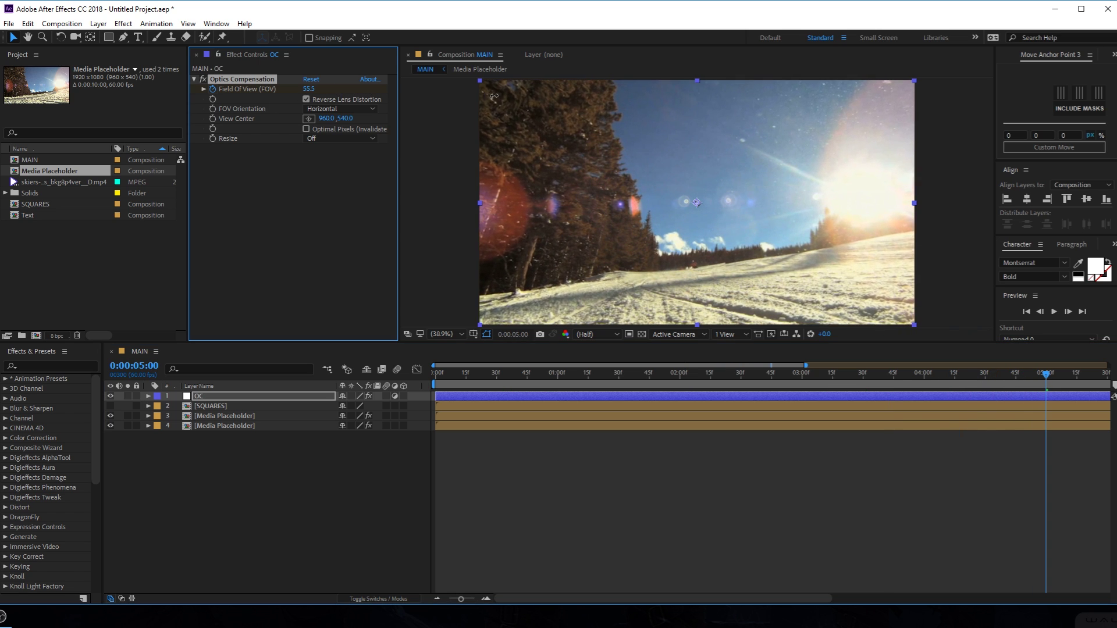
pyautogui.click(493, 373)
pyautogui.moveTo(496, 375); pyautogui.dragTo(734, 441)
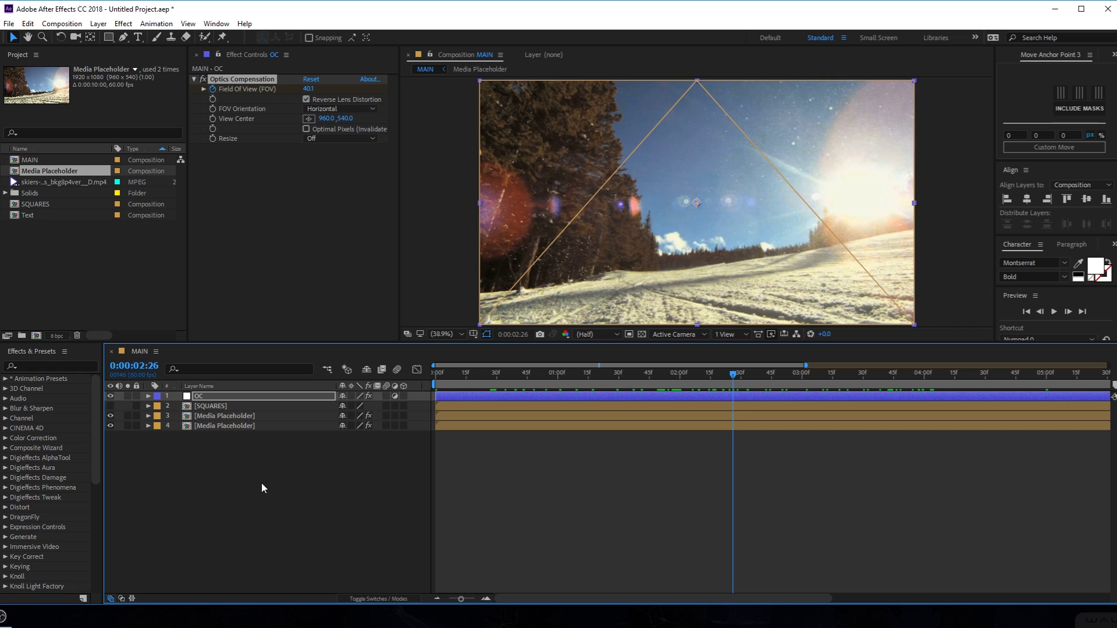
# Create a new null object and rename it ZOOM.
pyautogui.click(198, 493)
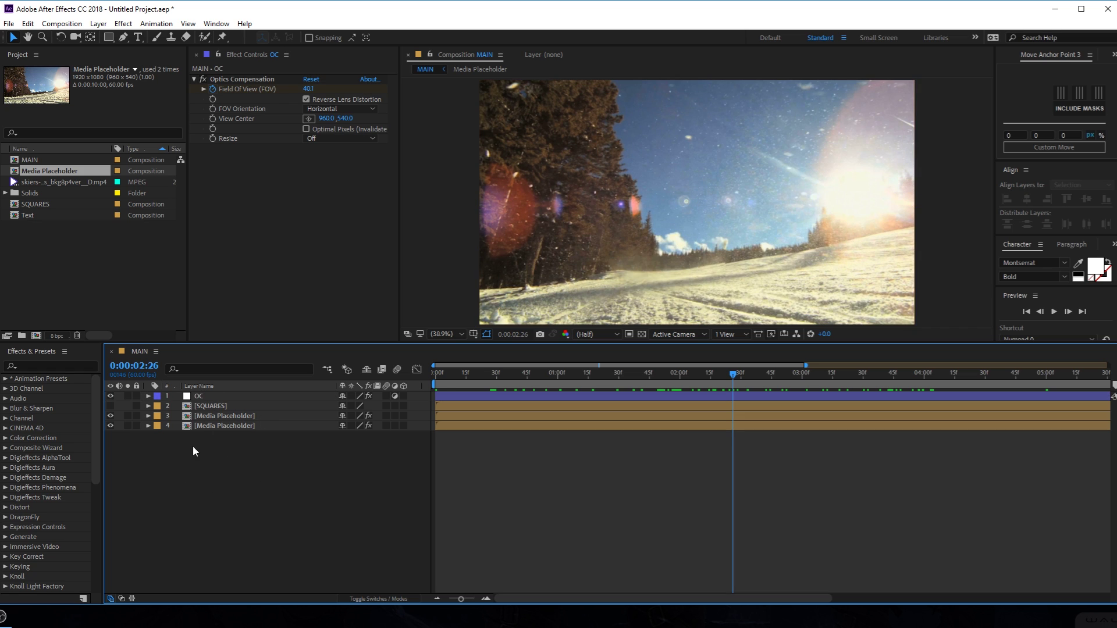
pyautogui.rightClick(197, 483)
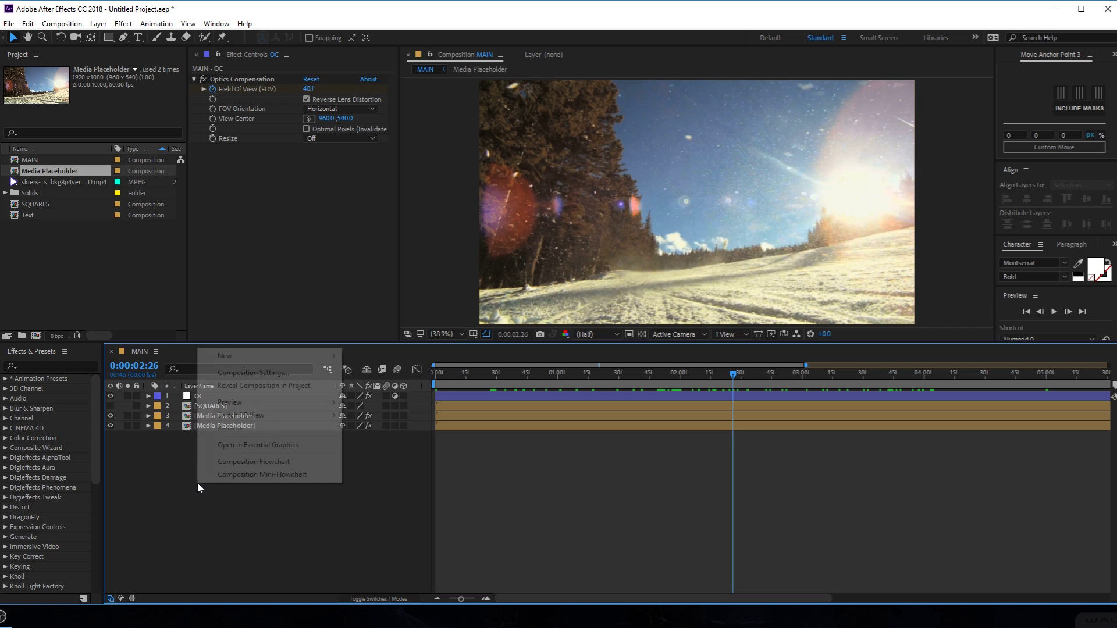
pyautogui.moveTo(256, 356)
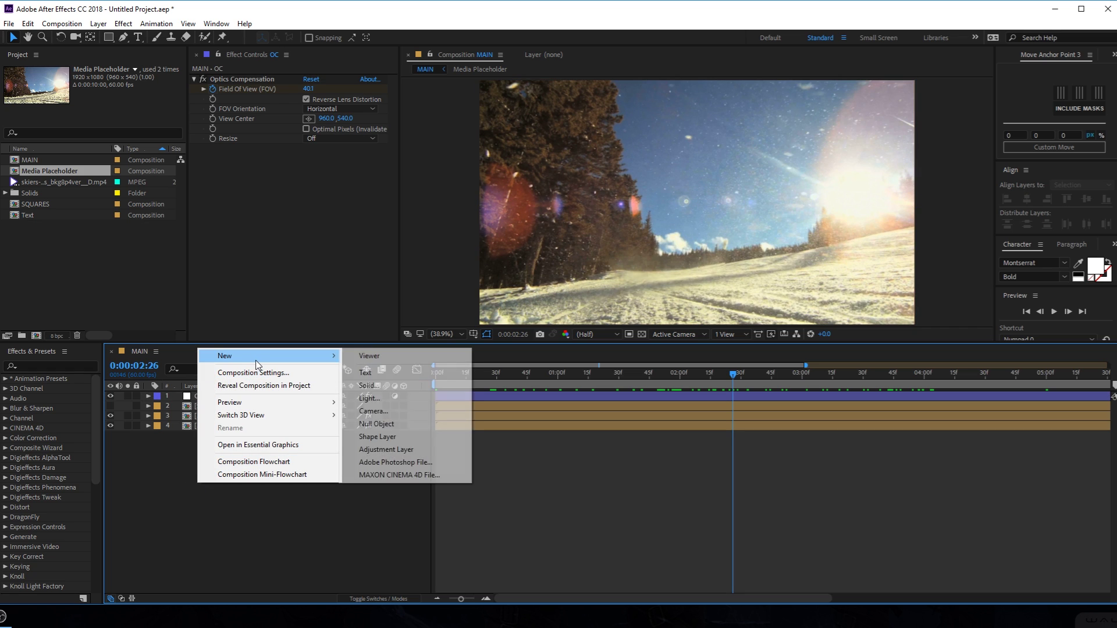
pyautogui.click(392, 425)
pyautogui.press('Return')
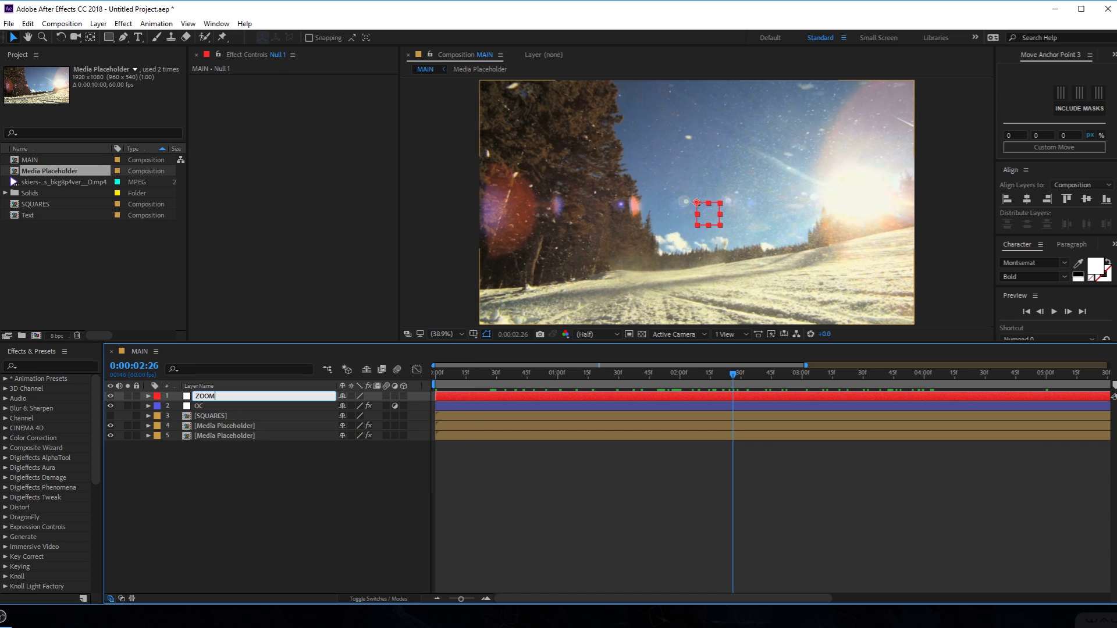
pyautogui.press('Return')
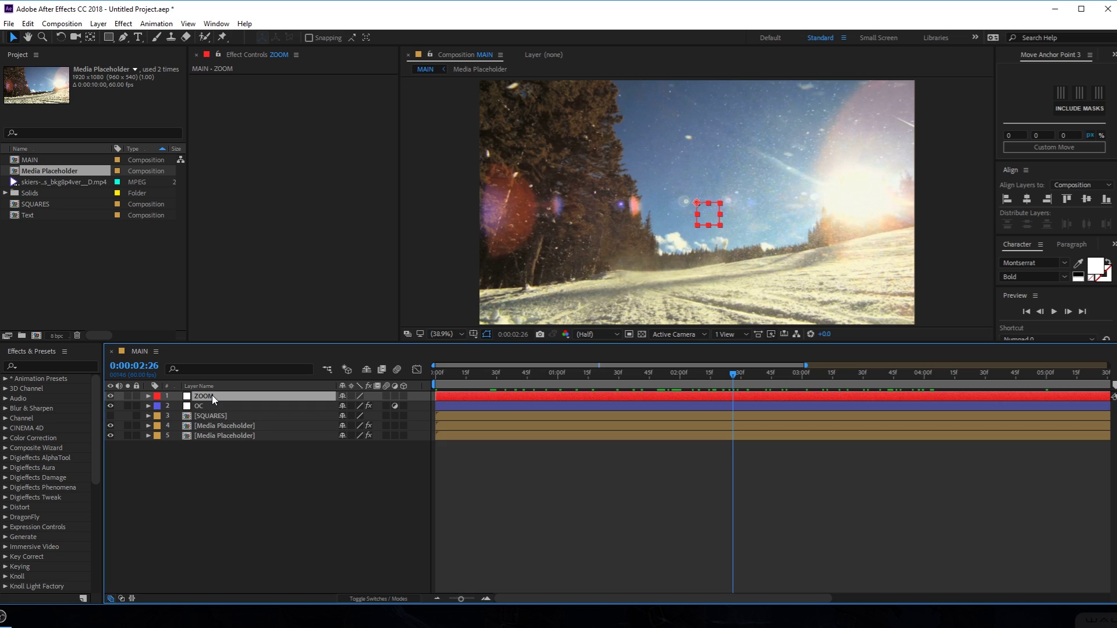
# Show the Parent column and parent OC, SQUARES and both Media Placeholder layers to ZOOM.
pyautogui.moveTo(189, 456); pyautogui.dragTo(213, 408)
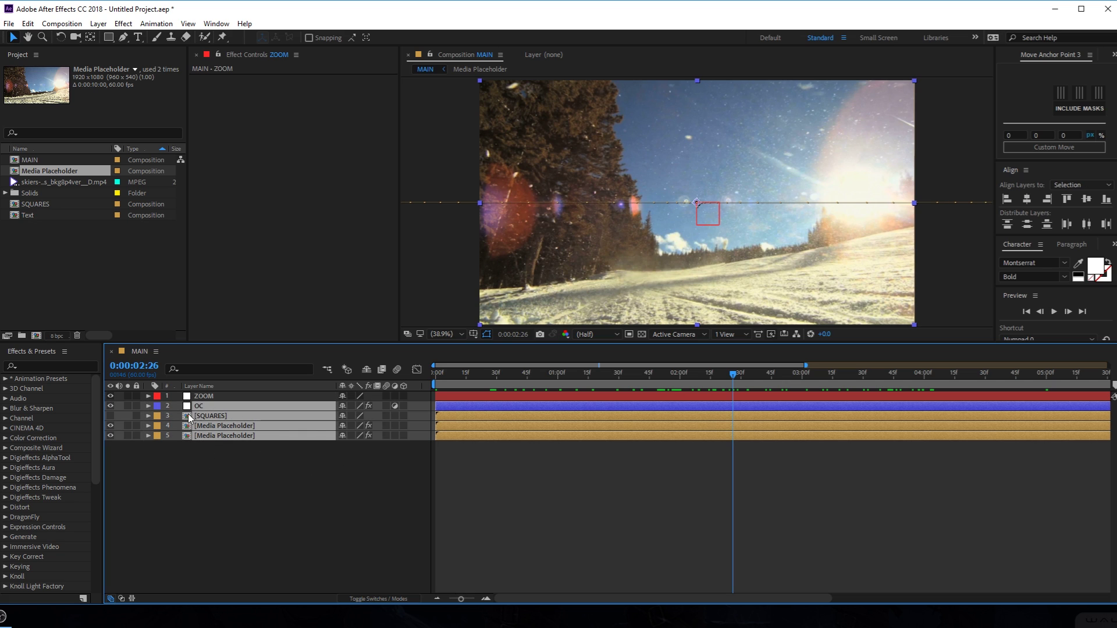
pyautogui.rightClick(426, 388)
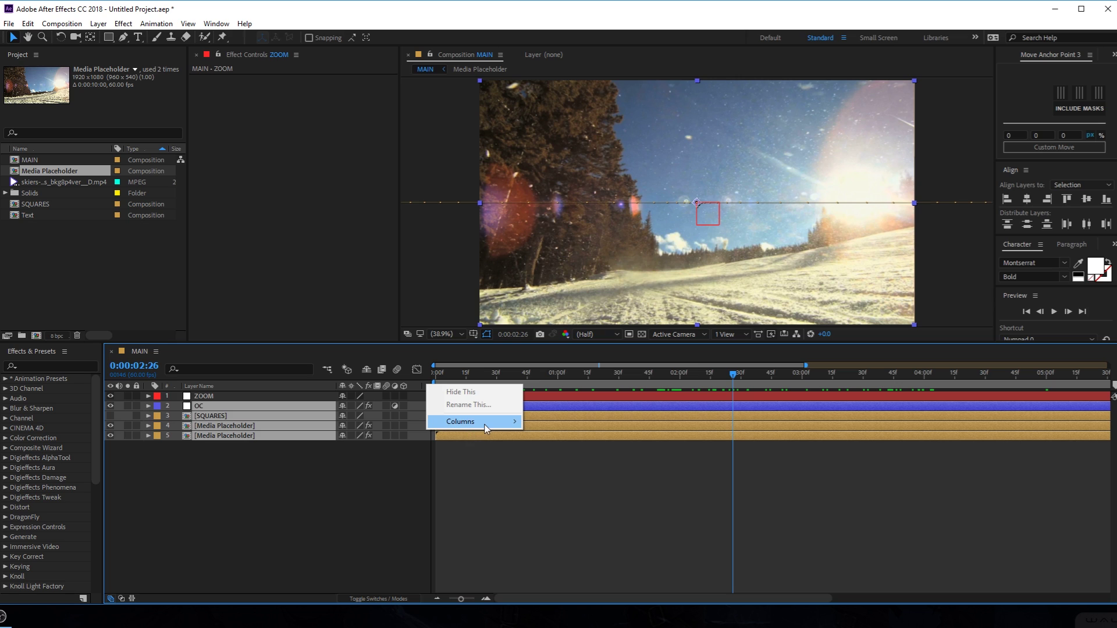
pyautogui.moveTo(486, 424)
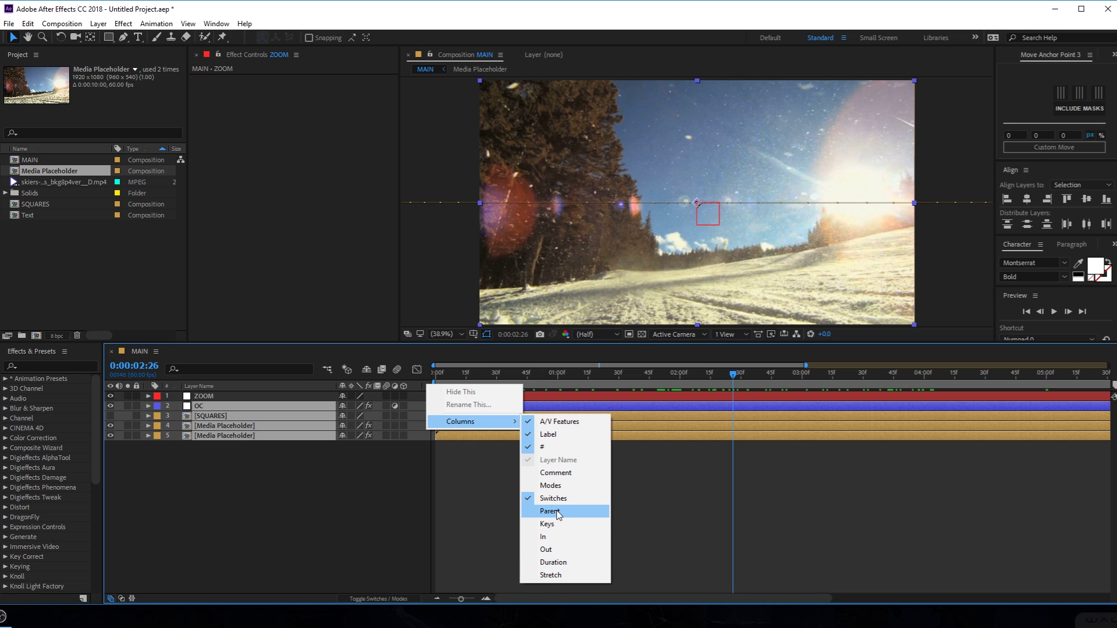
pyautogui.click(550, 512)
pyautogui.moveTo(317, 402); pyautogui.dragTo(207, 394)
pyautogui.click(235, 476)
# Keyframe ZOOM's Scale at 100% at the composition start and at a slightly larger value at 0:00:05:00, and scrub the zoom.
pyautogui.press('capslock')
pyautogui.click(201, 396)
pyautogui.press('capslock')
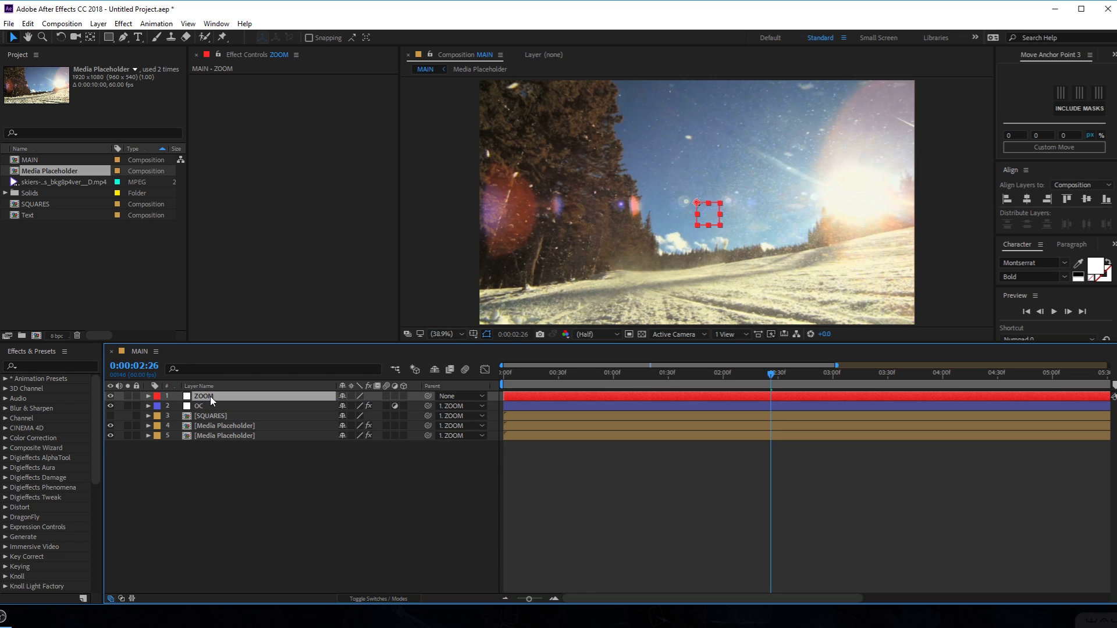
pyautogui.press('Home')
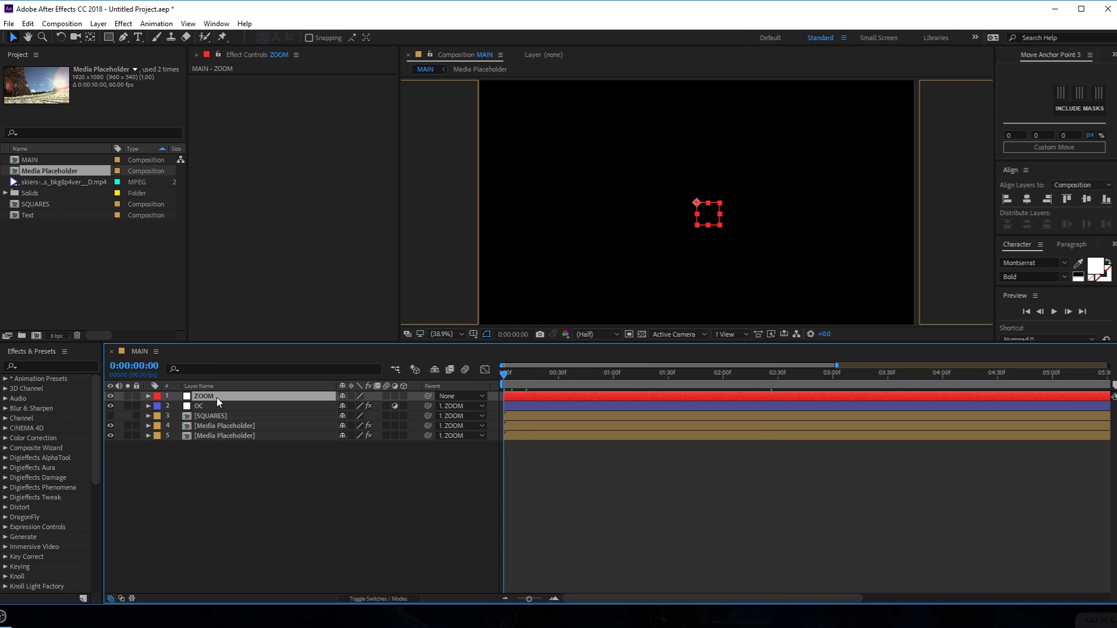
pyautogui.press('s')
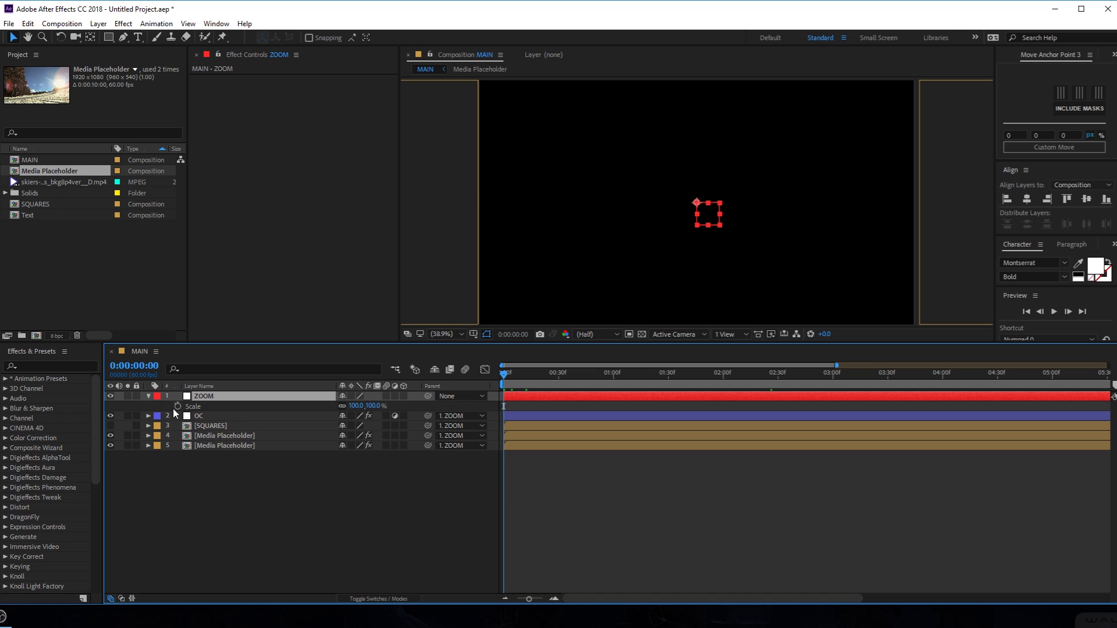
pyautogui.click(177, 406)
pyautogui.moveTo(888, 384); pyautogui.dragTo(1052, 384)
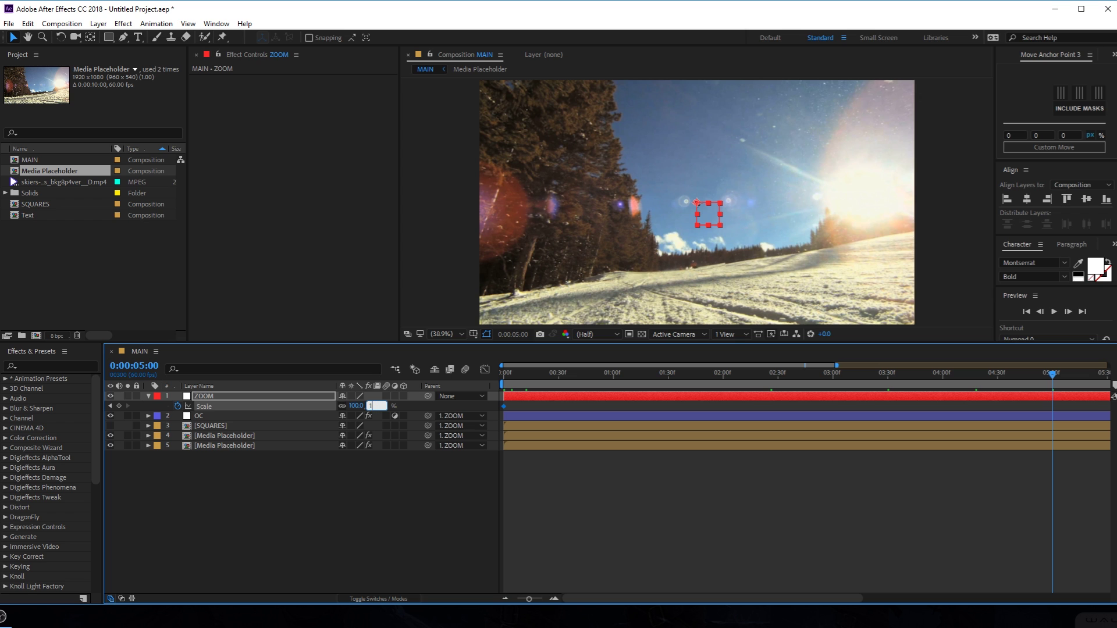
pyautogui.press('Return')
pyautogui.moveTo(616, 386); pyautogui.dragTo(580, 397)
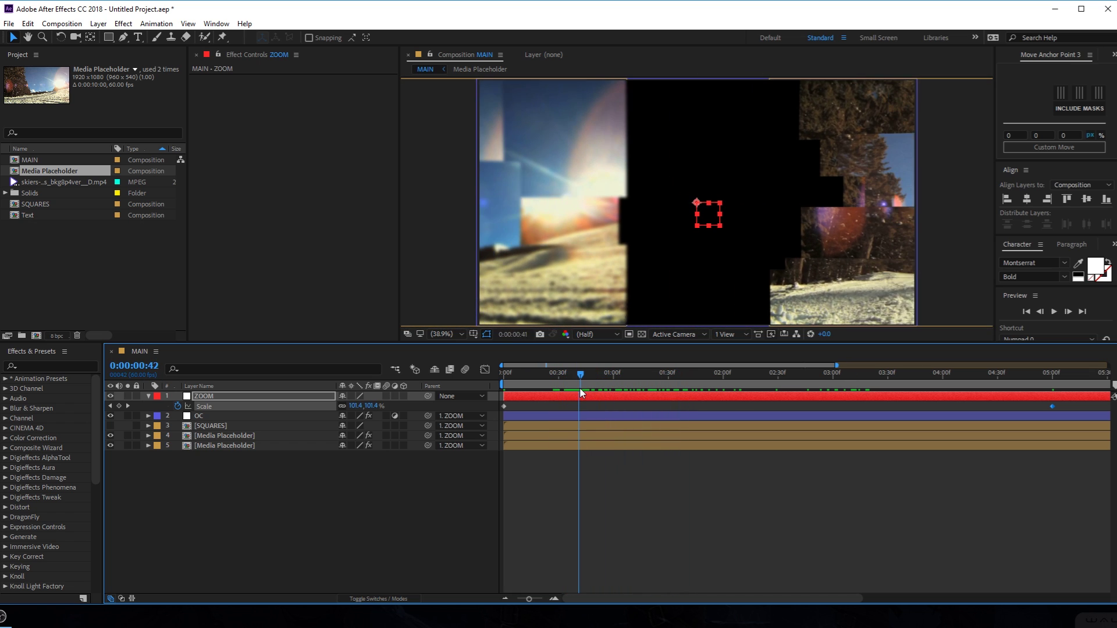
# Delete the Fast Box Blur effect from the lower Media Placeholder and scrub to check the transition.
pyautogui.click(199, 445)
pyautogui.click(203, 168)
pyautogui.moveTo(610, 390)
pyautogui.mouseDown()
pyautogui.moveTo(588, 387)
pyautogui.moveTo(648, 383)
pyautogui.moveTo(598, 383)
pyautogui.mouseUp()
pyautogui.click(235, 168)
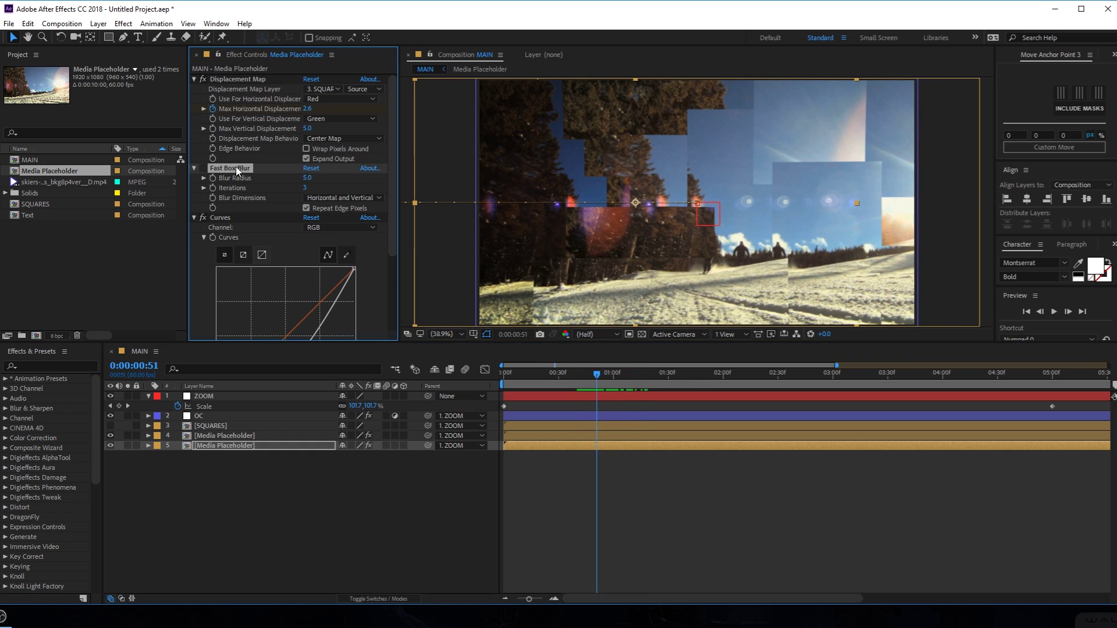
pyautogui.press('Delete')
pyautogui.moveTo(605, 383); pyautogui.dragTo(780, 388)
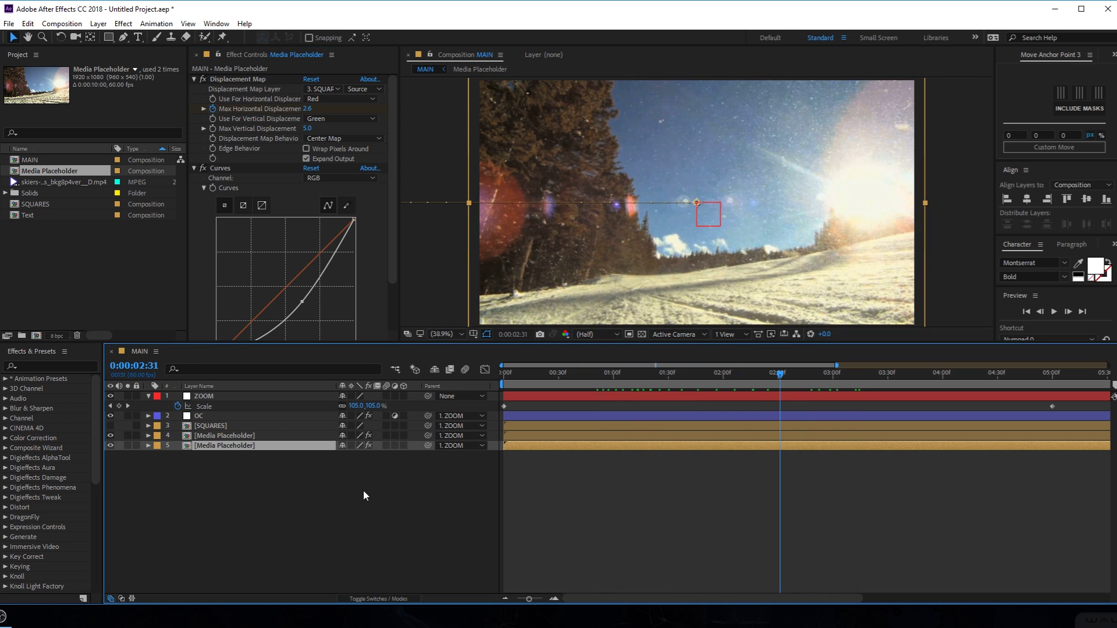
# Create another adjustment layer, move it above ZOOM in the layer stack and rename it G.
pyautogui.rightClick(211, 548)
pyautogui.moveTo(301, 399)
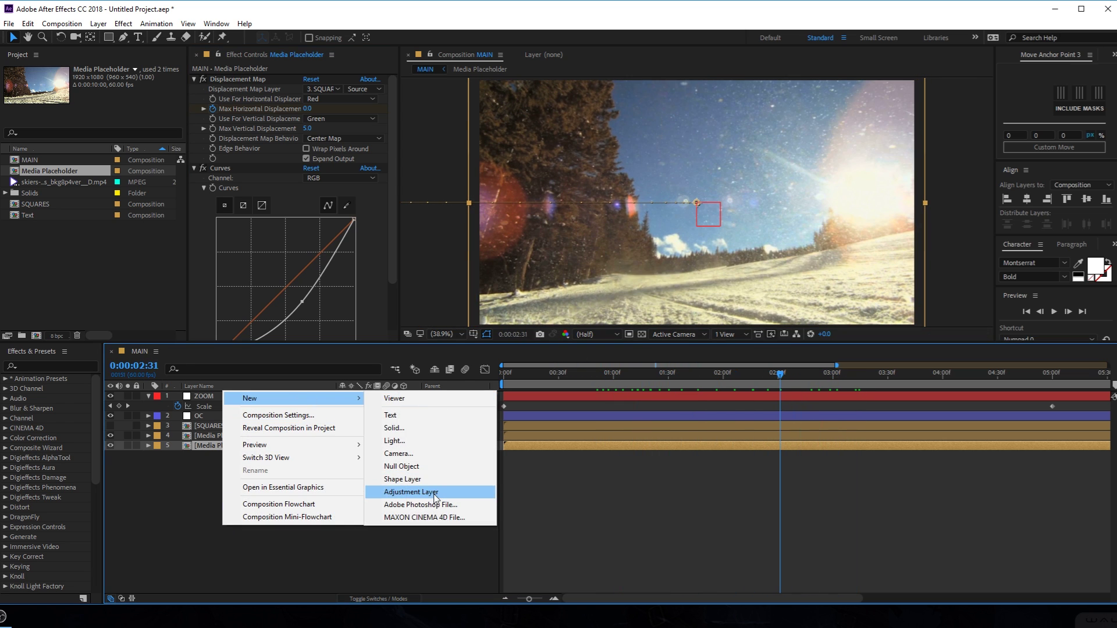
pyautogui.click(438, 492)
pyautogui.moveTo(207, 448); pyautogui.dragTo(210, 397)
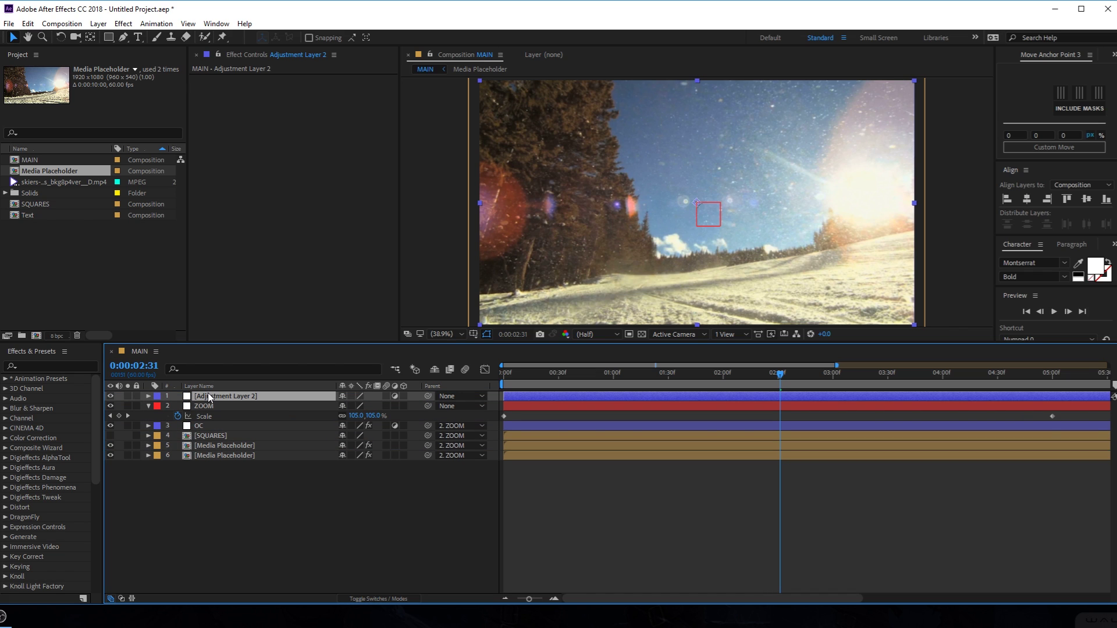
pyautogui.press('Return')
pyautogui.write('G')
pyautogui.press('Return')
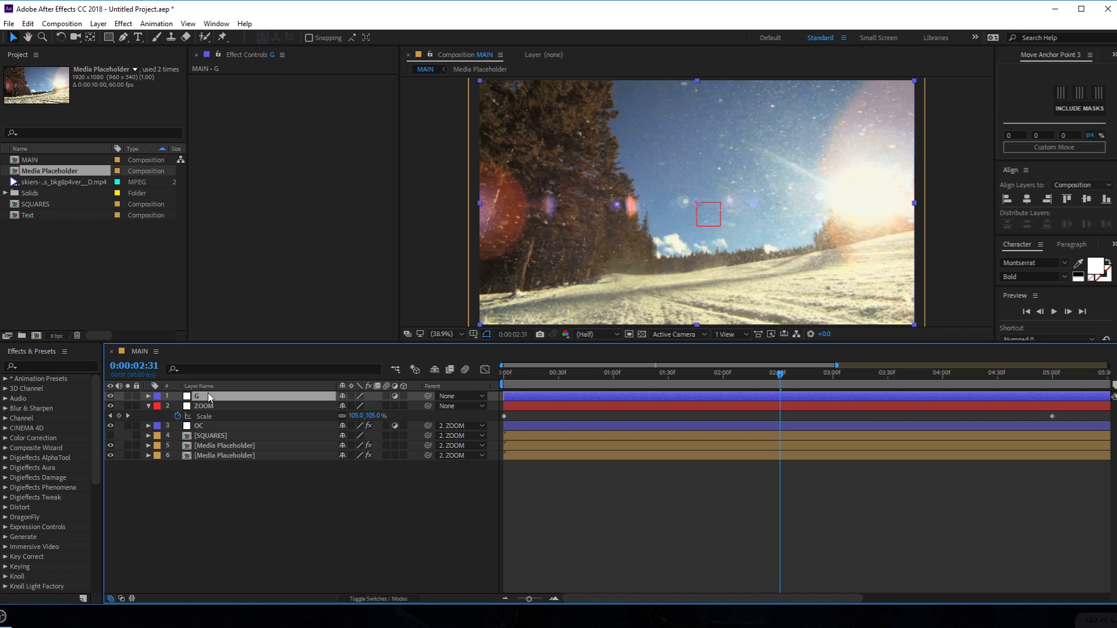
# Apply a Glow effect to layer G with threshold 70.6%, radius 182 and intensity 0.1.
pyautogui.hotkey('ctrl', 'space')
pyautogui.write('glow')
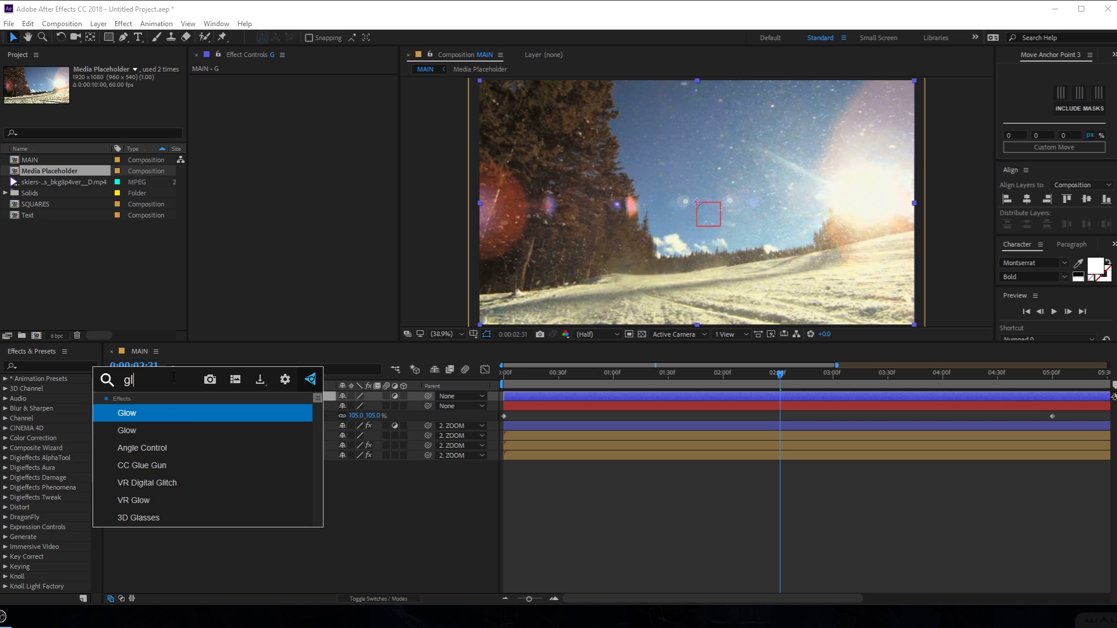
pyautogui.press('Return')
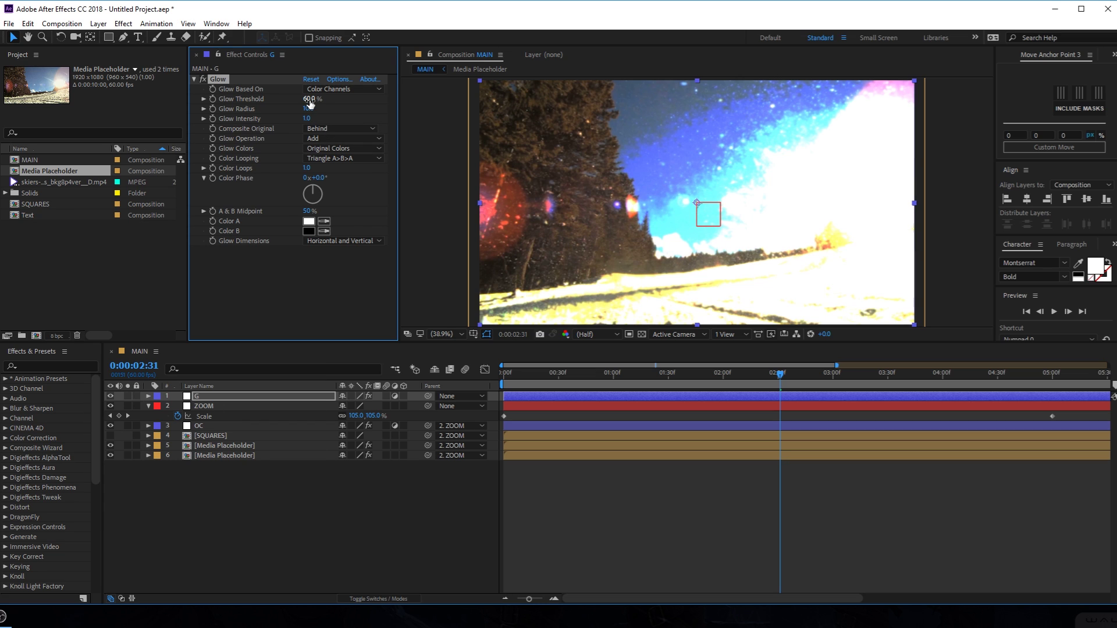
pyautogui.moveTo(311, 99); pyautogui.dragTo(394, 107)
pyautogui.moveTo(310, 99); pyautogui.dragTo(260, 120)
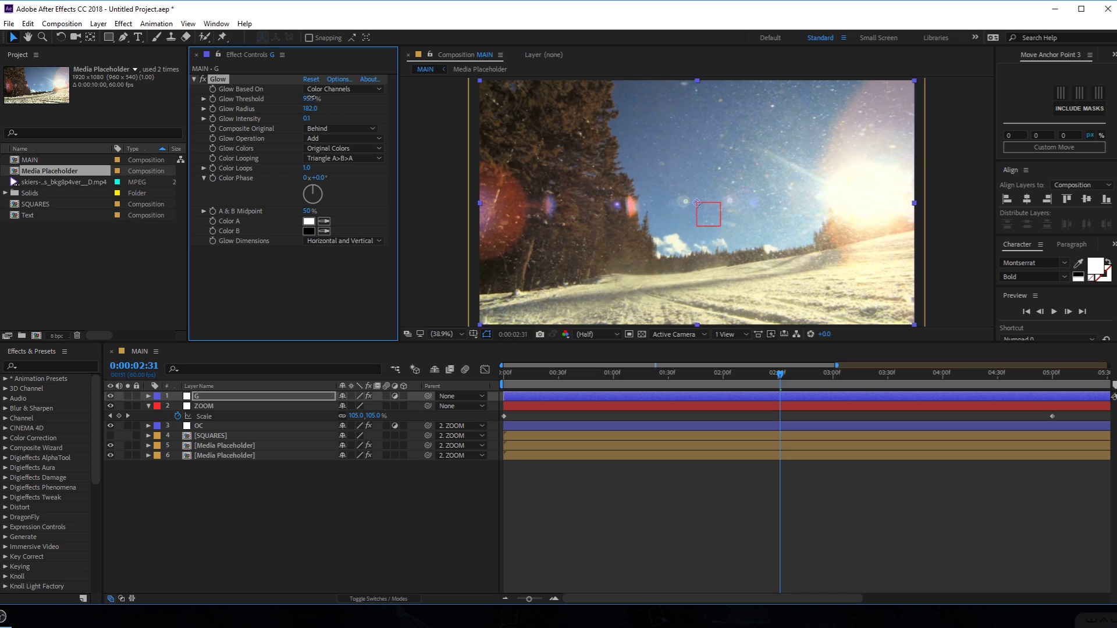
pyautogui.moveTo(285, 107); pyautogui.dragTo(291, 105)
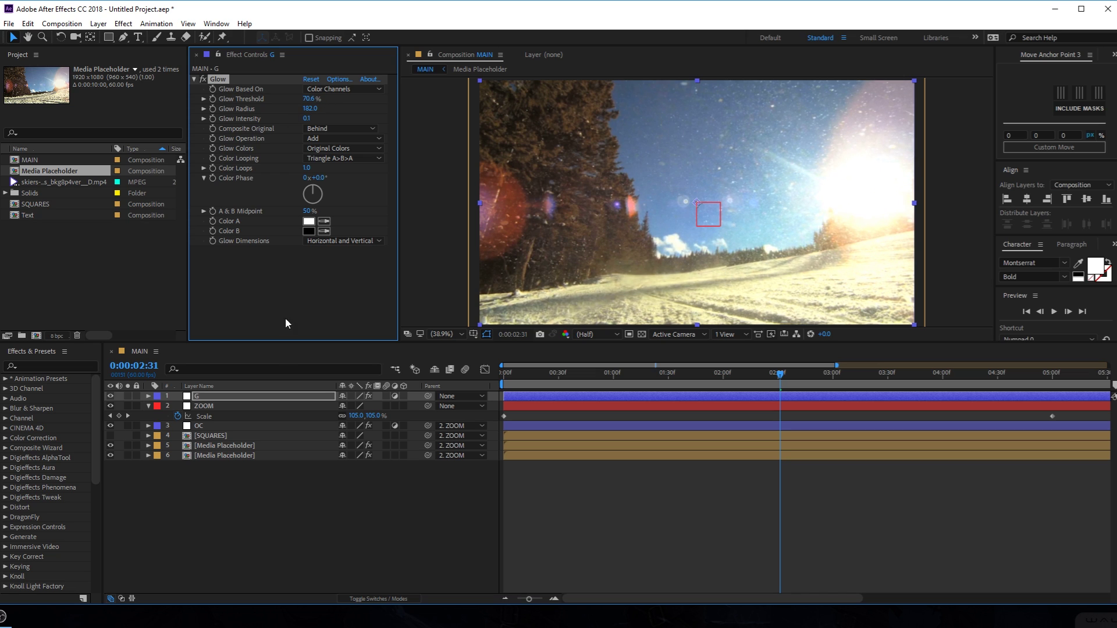
# Compare the image with and without the Glow effect on layer G.
pyautogui.click(204, 81)
pyautogui.click(203, 82)
pyautogui.click(643, 483)
# Create a new adjustment layer at the top of the MAIN composition and rename it V.
pyautogui.rightClick(220, 539)
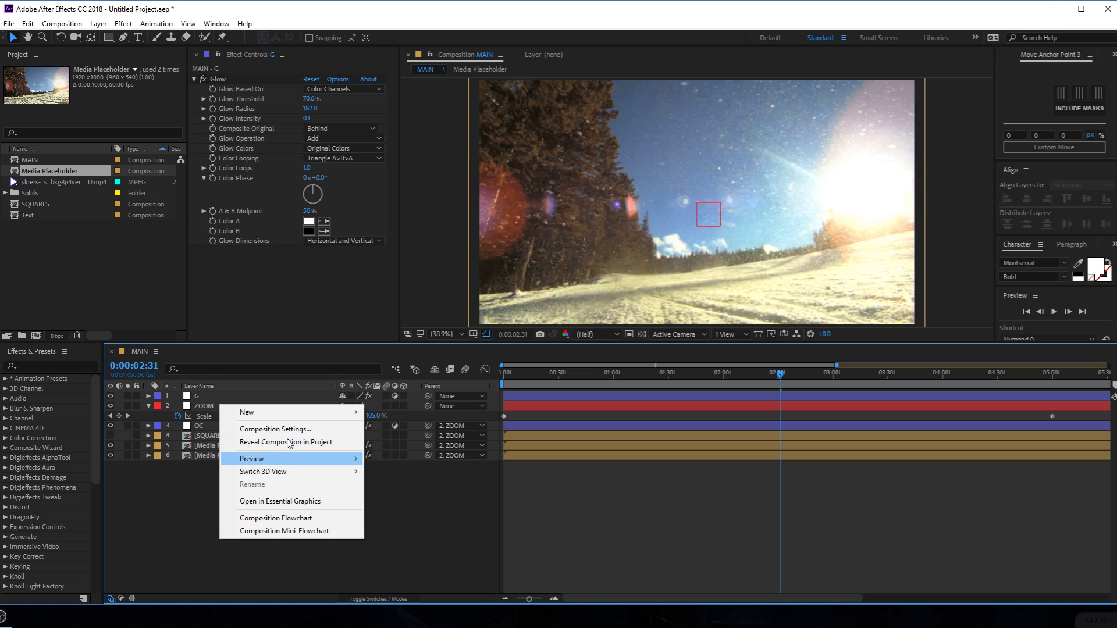
pyautogui.moveTo(329, 415)
pyautogui.click(406, 506)
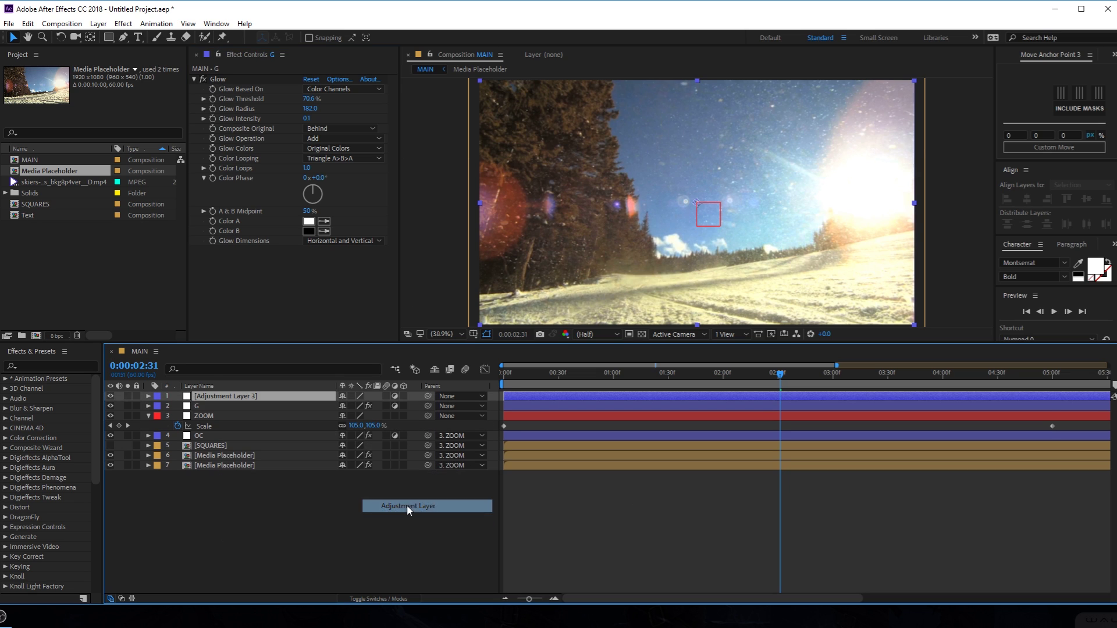
pyautogui.press('Return')
pyautogui.write('V')
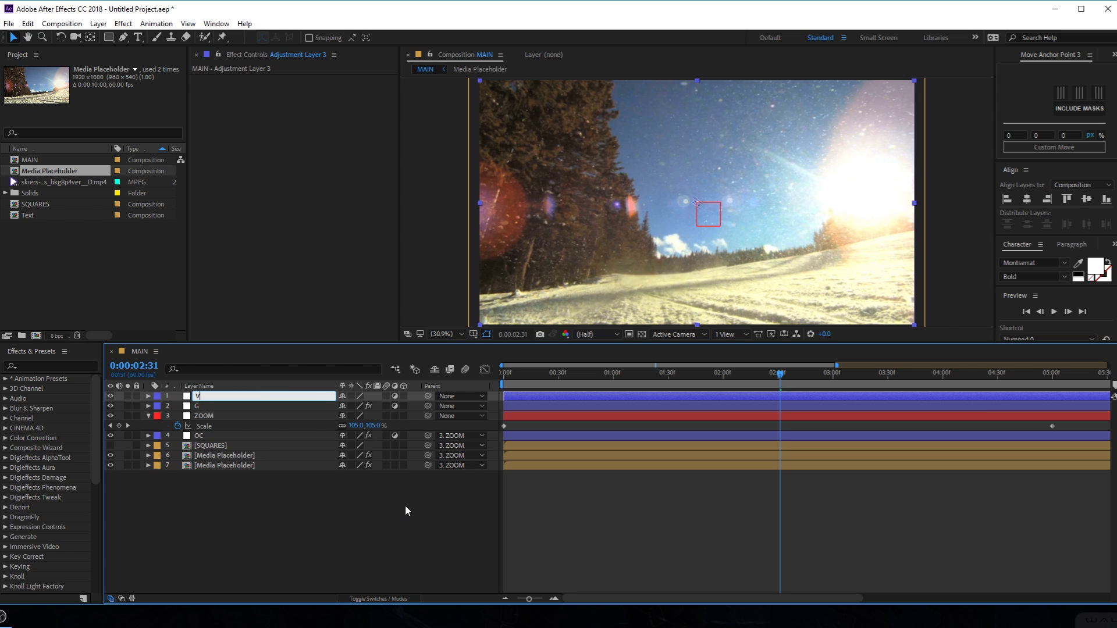
pyautogui.press('Return')
# Apply a Curves effect to layer V and bend the middle of the RGB curve downward to darken the image.
pyautogui.hotkey('ctrl', 'space')
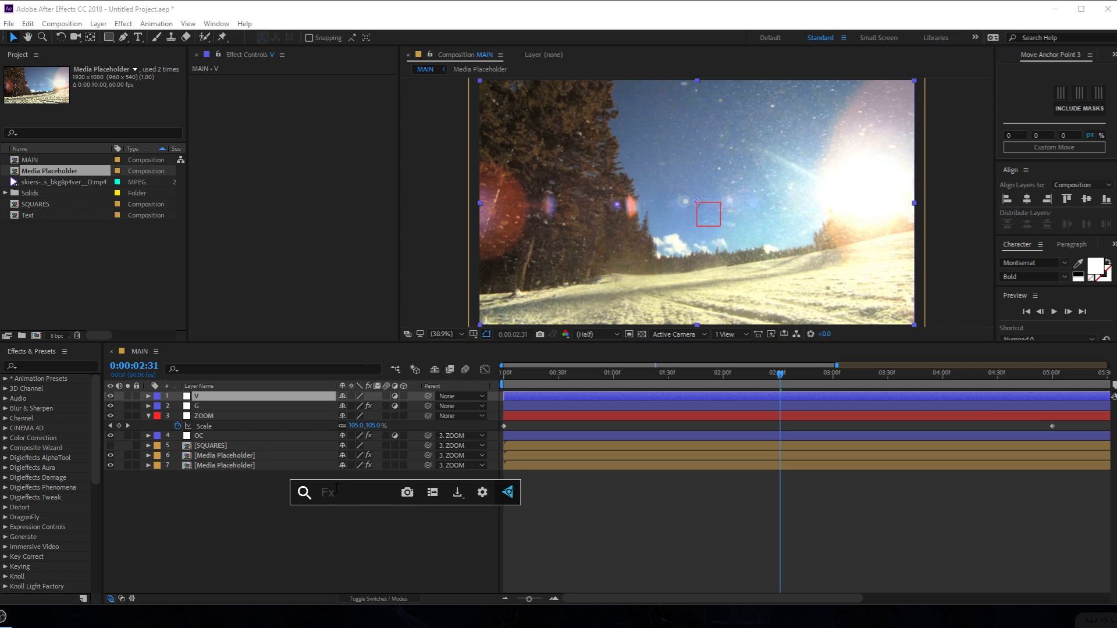
pyautogui.write('cur')
pyautogui.click(322, 514)
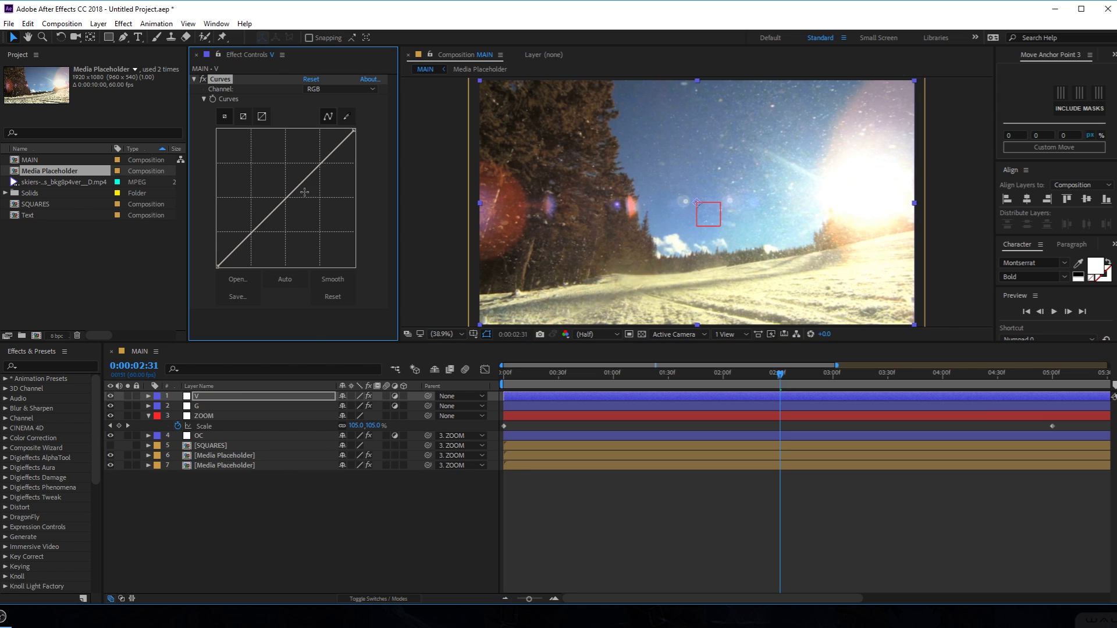
pyautogui.moveTo(285, 201); pyautogui.dragTo(303, 221)
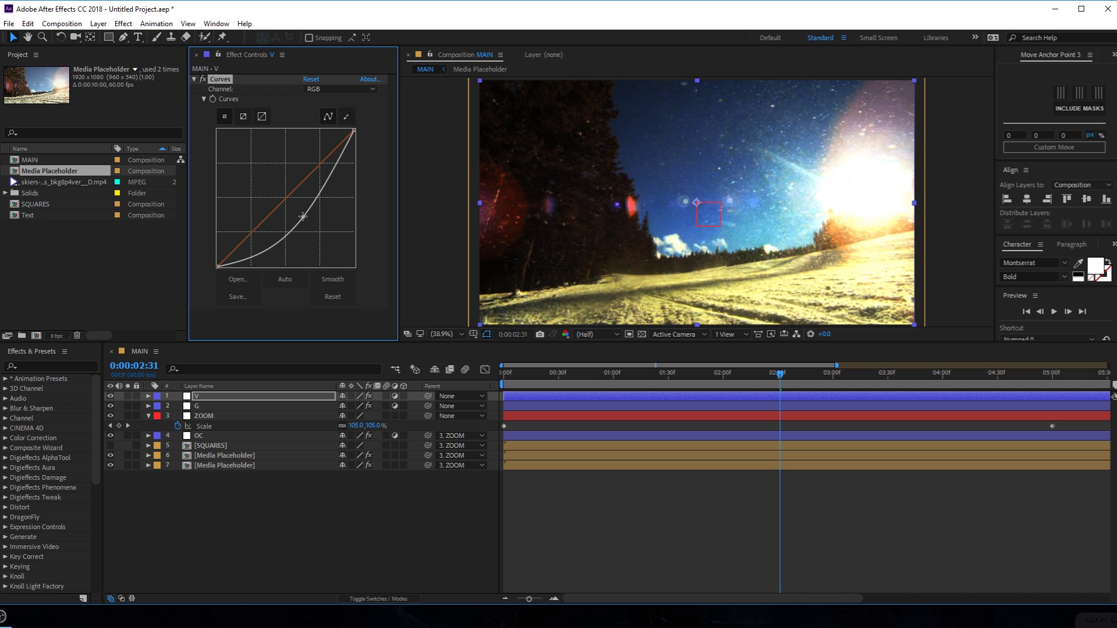
# Add a full-frame elliptical mask to layer V and invert it.
pyautogui.click(112, 36)
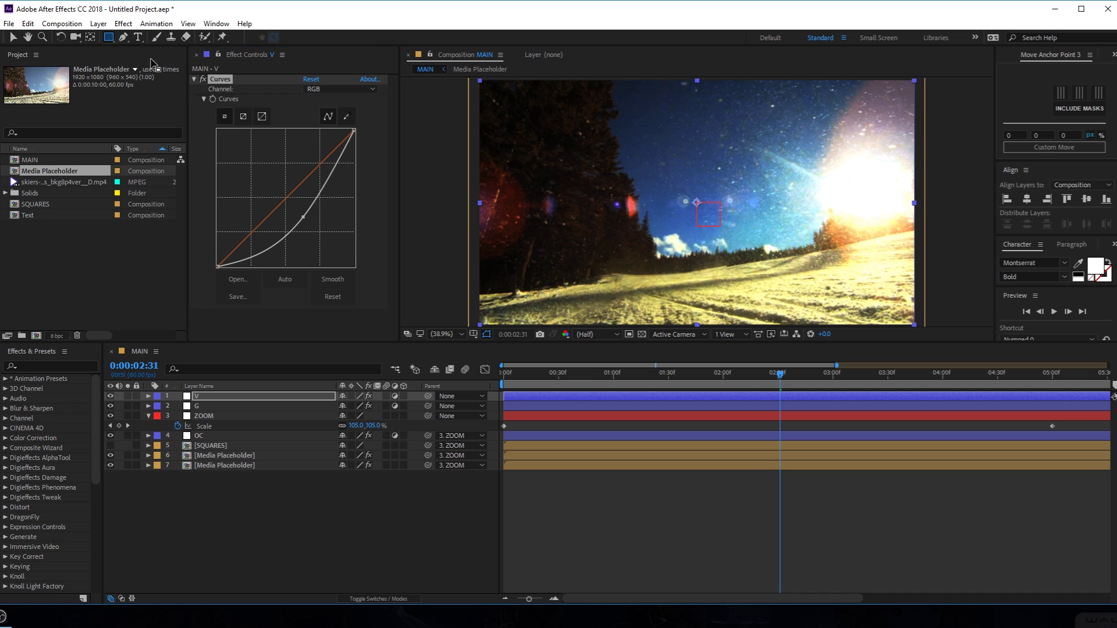
pyautogui.doubleClick(109, 38)
pyautogui.press('v')
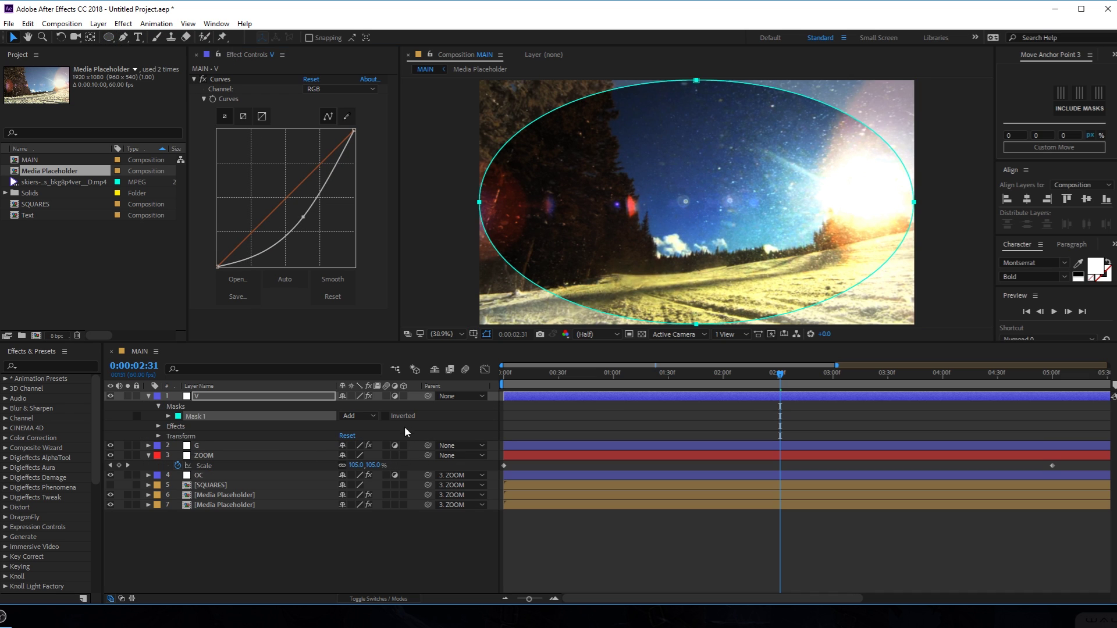
pyautogui.click(385, 416)
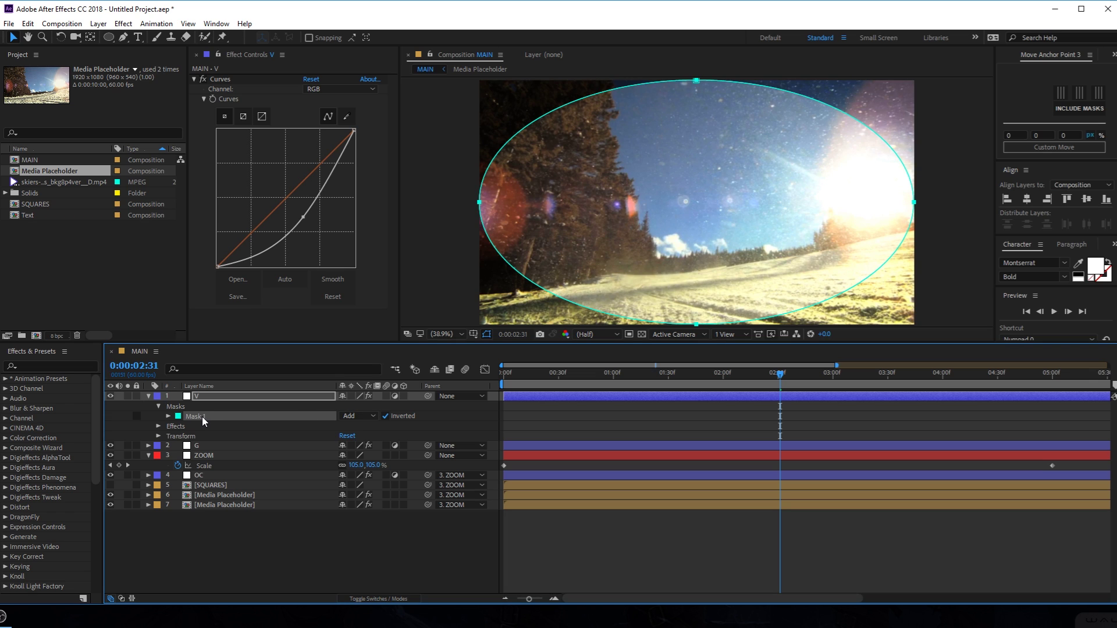
# Feather layer V's mask by 517 pixels and pull its left and right points slightly inward.
pyautogui.press('f')
pyautogui.moveTo(357, 416); pyautogui.dragTo(704, 432)
pyautogui.moveTo(458, 186); pyautogui.dragTo(509, 203)
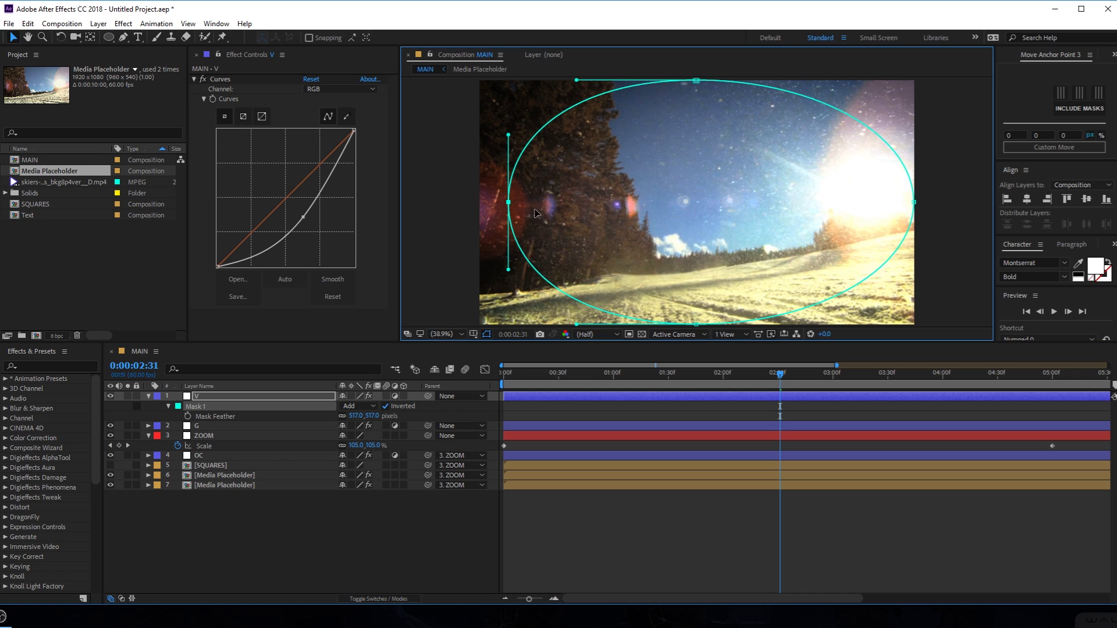
pyautogui.moveTo(957, 179); pyautogui.dragTo(888, 204)
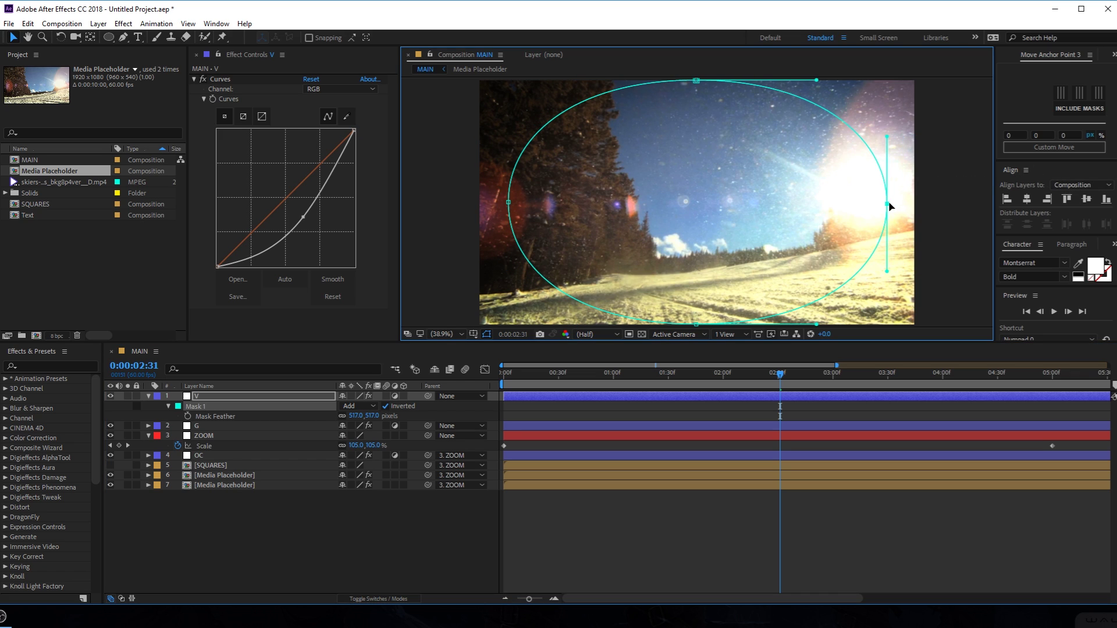
pyautogui.click(591, 519)
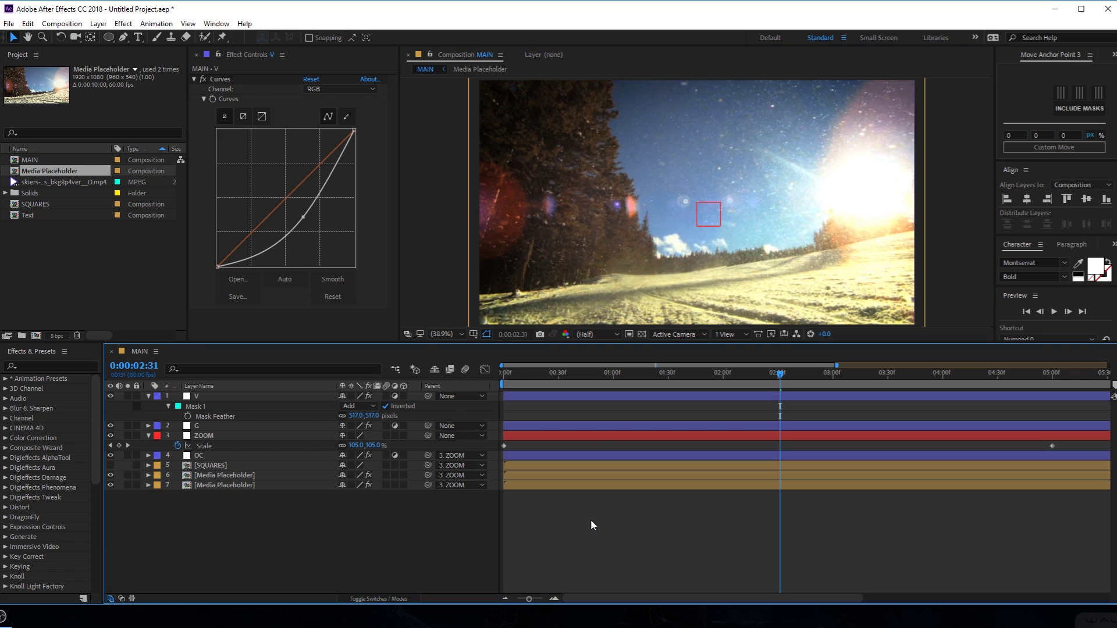
# Compare the frame with and without layer V's Curves effect and scrub the composition to 0:00:01:44.
pyautogui.click(201, 78)
pyautogui.click(201, 79)
pyautogui.click(201, 78)
pyautogui.click(202, 78)
pyautogui.moveTo(513, 367); pyautogui.dragTo(694, 402)
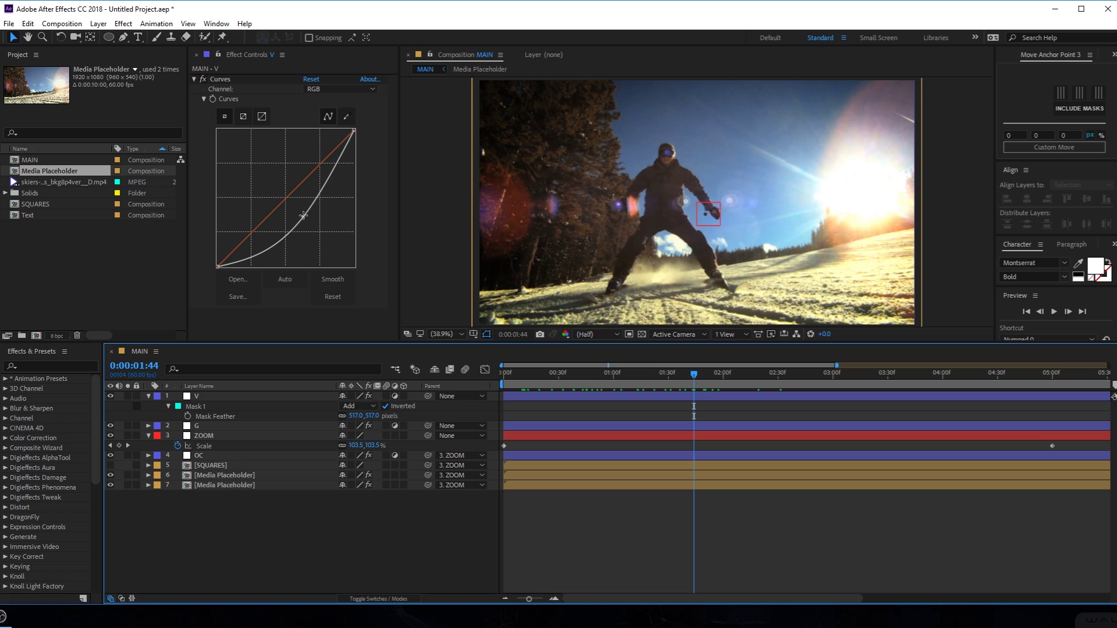
# Fine-tune the middle point of layer V's RGB curve and deselect the layer.
pyautogui.click(302, 213)
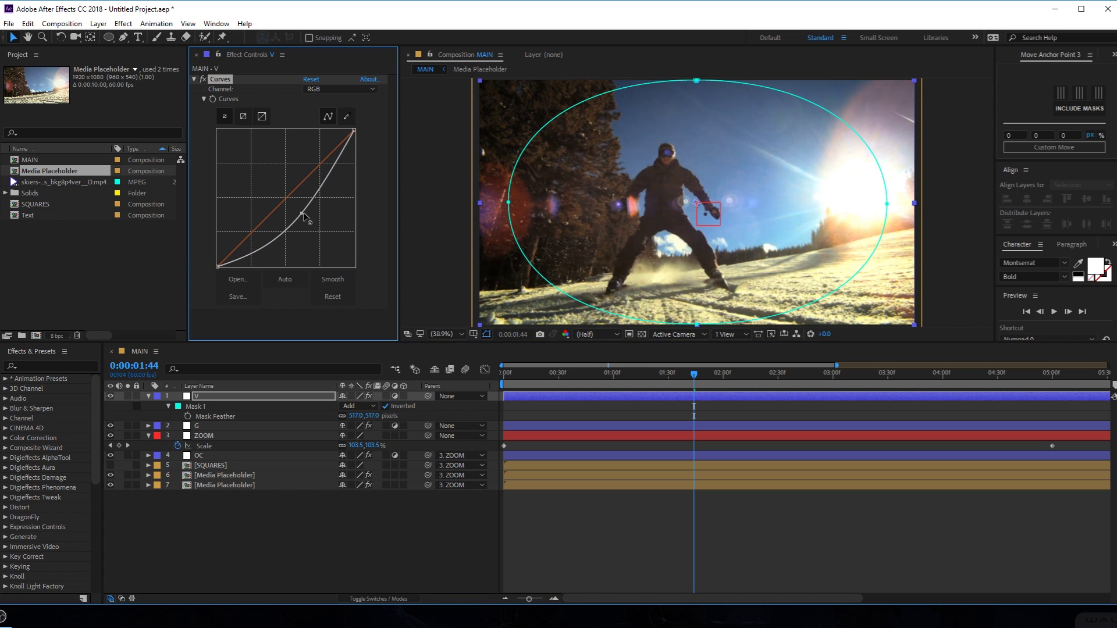
pyautogui.moveTo(302, 211); pyautogui.dragTo(303, 214)
pyautogui.click(703, 548)
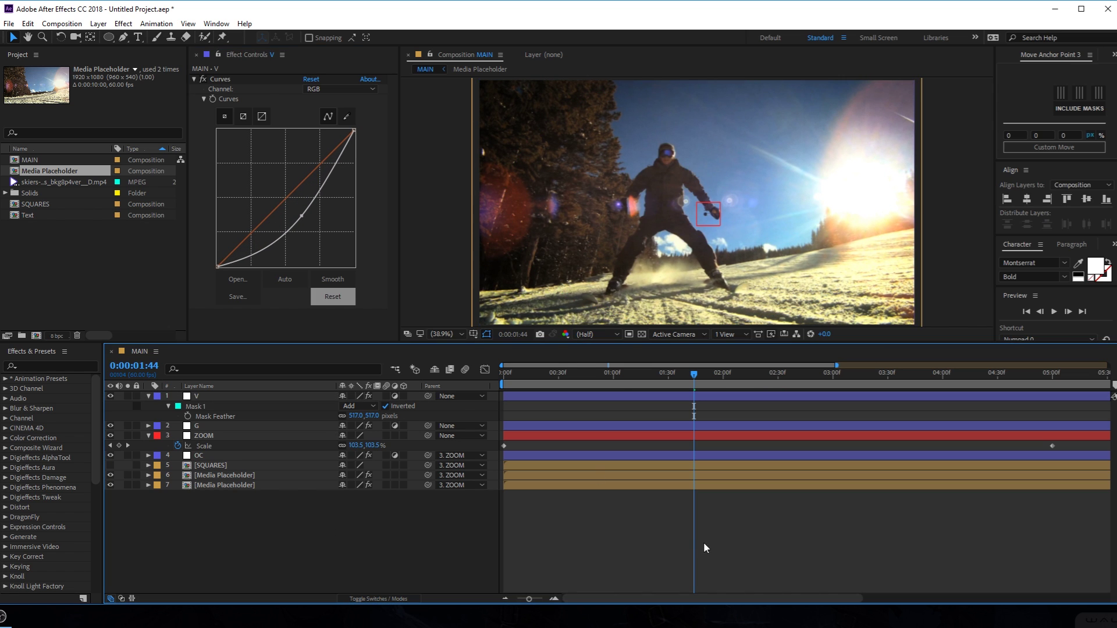
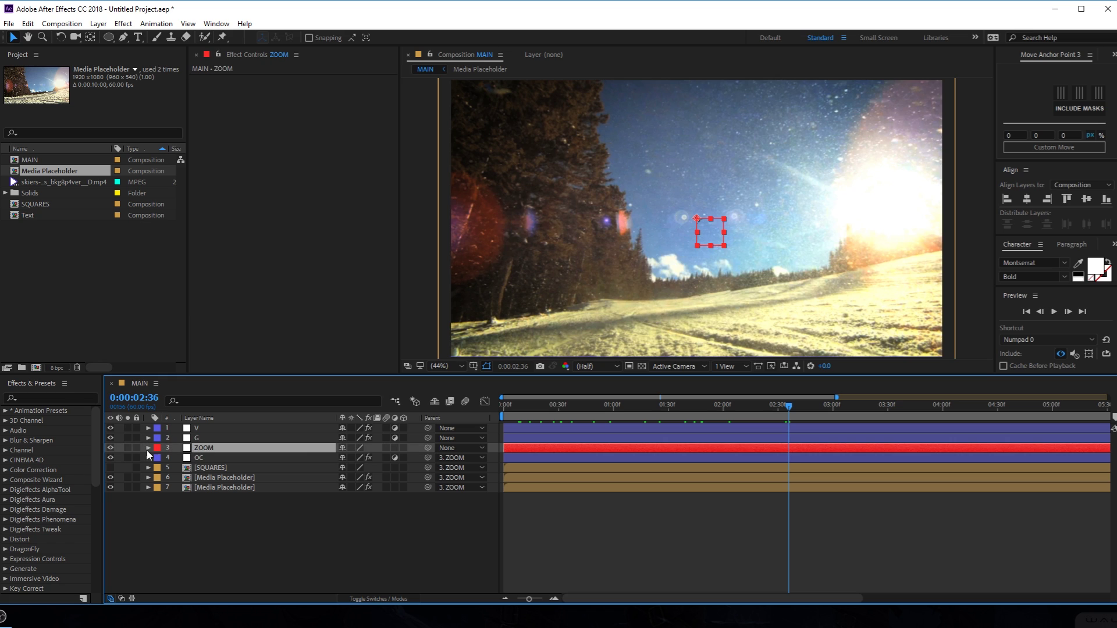
# Hide the ZOOM layer and create a white 1920 × 1080 solid named F.
pyautogui.click(111, 448)
pyautogui.click(241, 531)
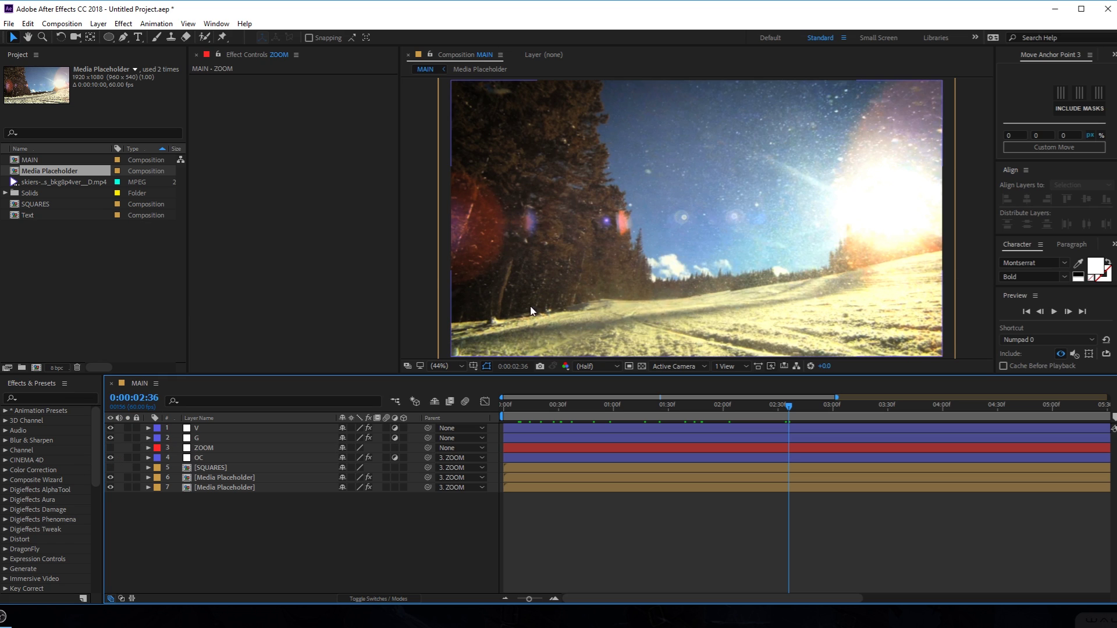
pyautogui.rightClick(243, 540)
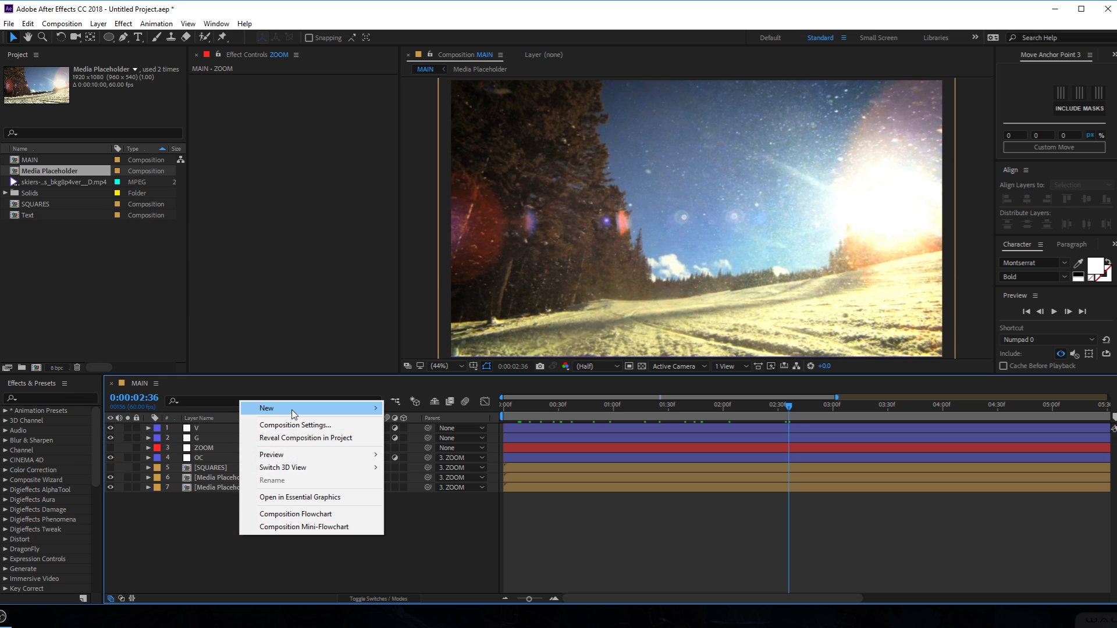
pyautogui.moveTo(295, 413)
pyautogui.click(437, 445)
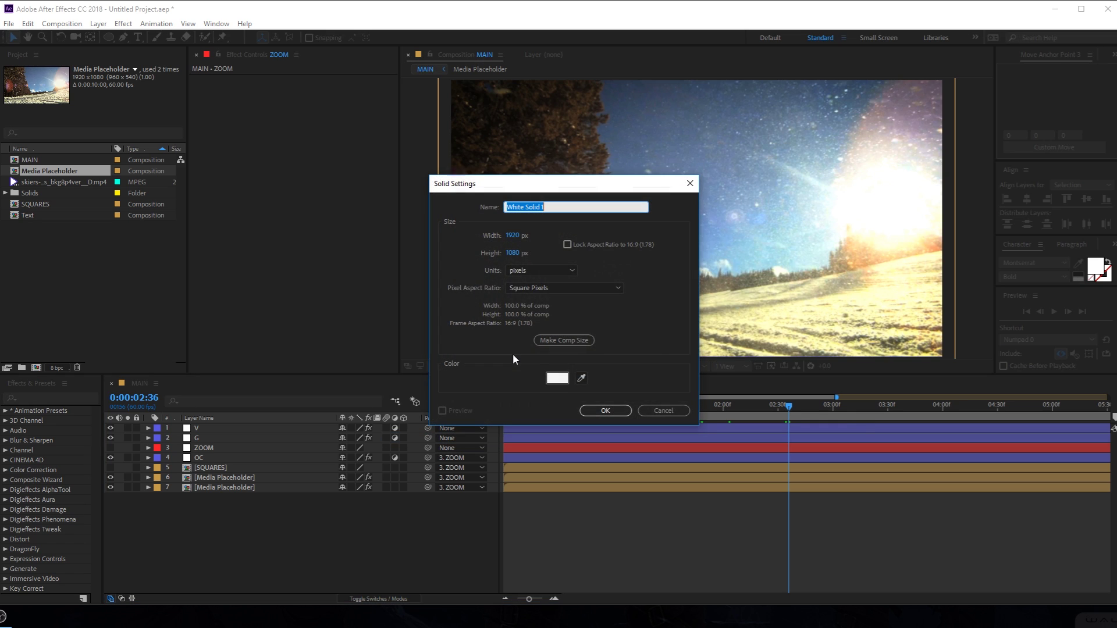
pyautogui.write('F')
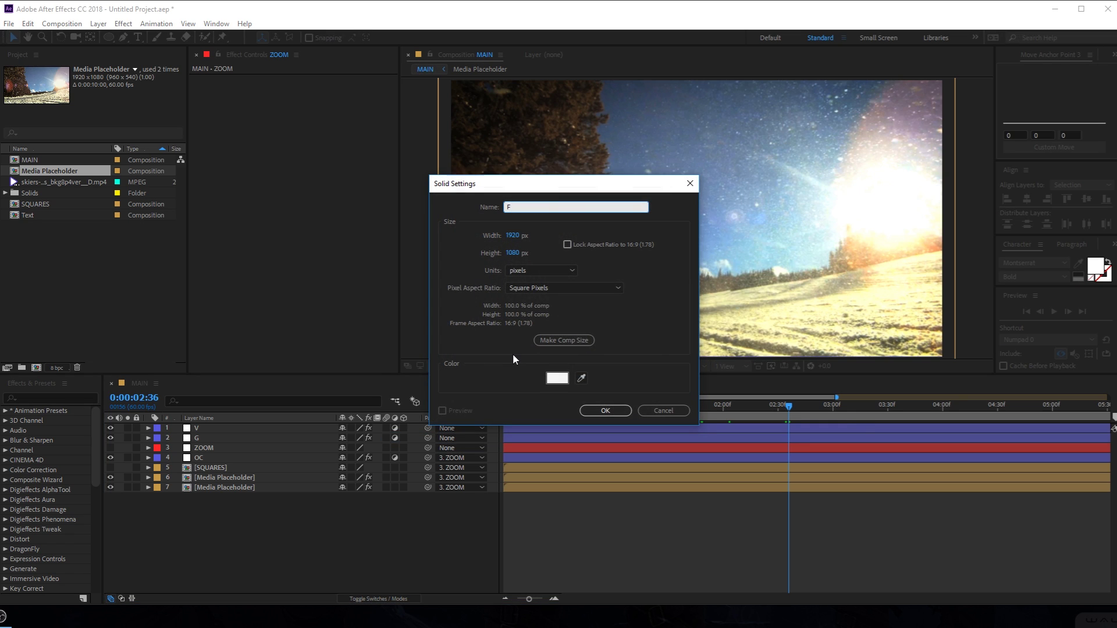
pyautogui.press('Return')
# Apply Fractal Noise to solid F with noise type Block and complexity 1.
pyautogui.hotkey('ctrl', 'space')
pyautogui.write('fractal')
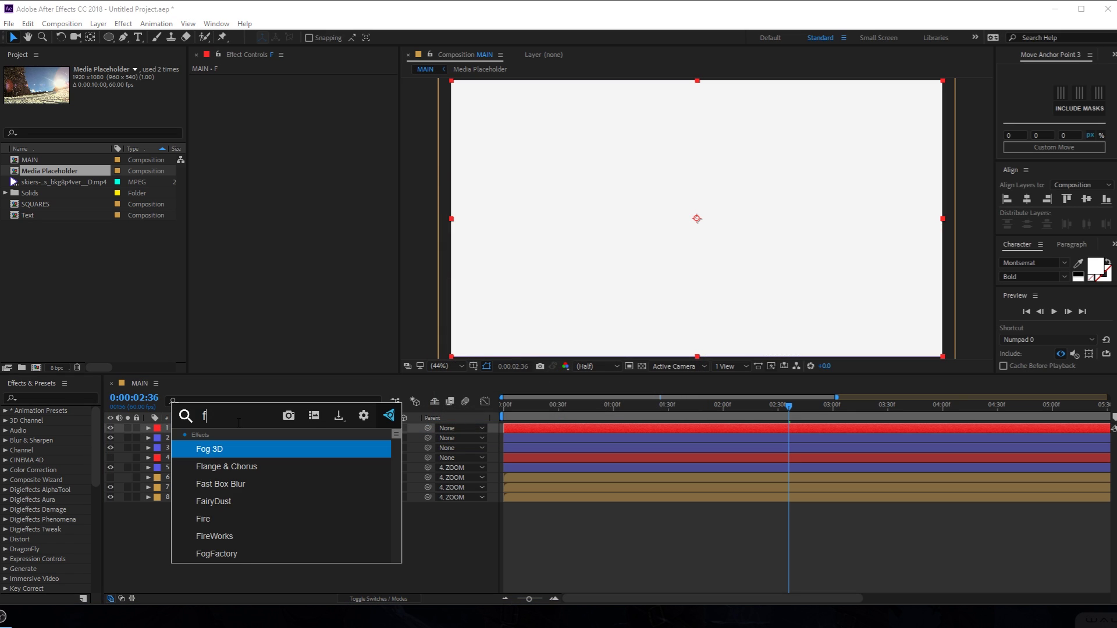
pyautogui.click(232, 466)
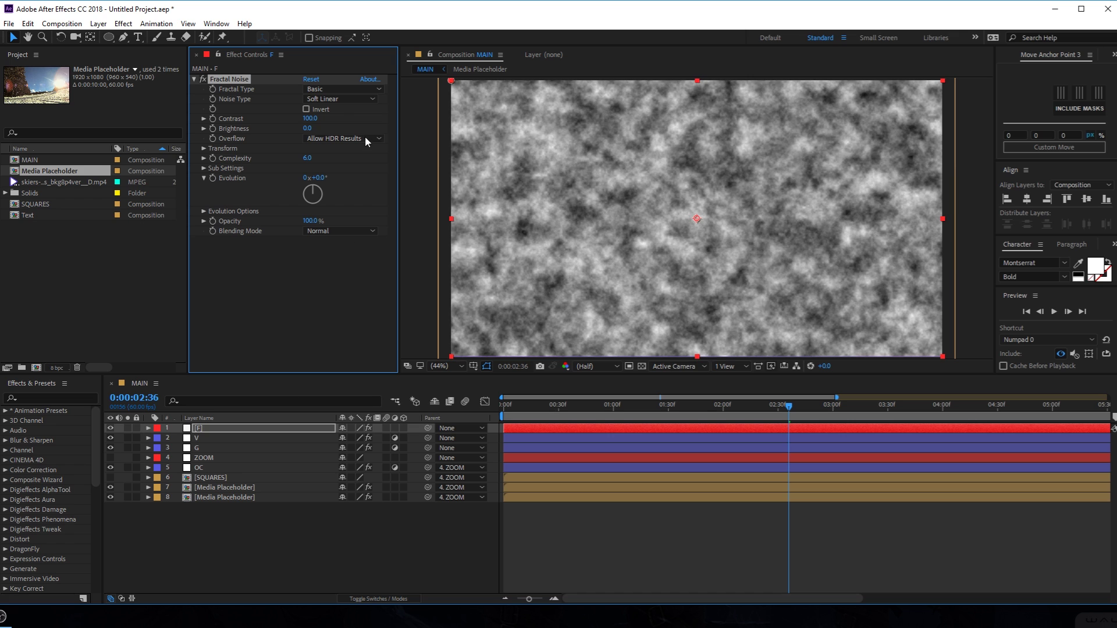
pyautogui.click(329, 100)
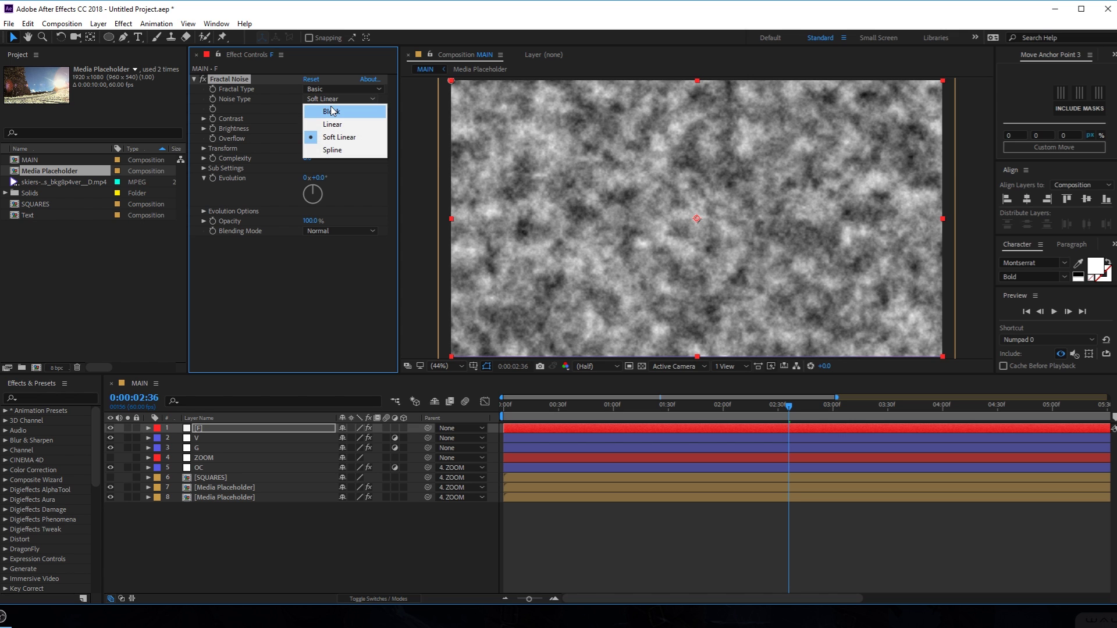
pyautogui.click(319, 108)
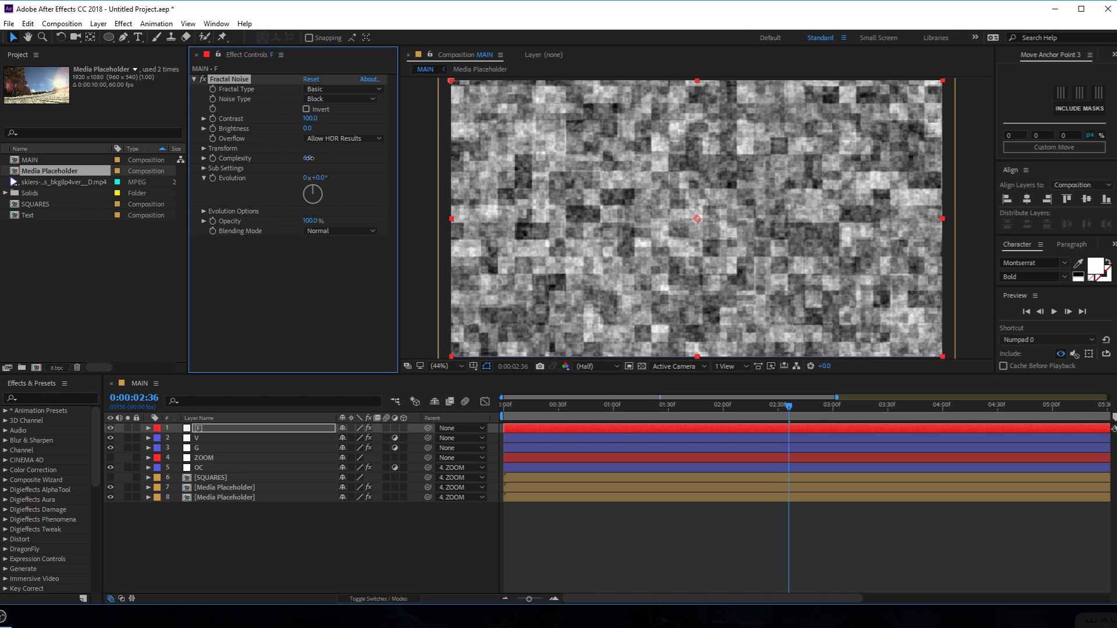
pyautogui.moveTo(308, 158); pyautogui.dragTo(186, 160)
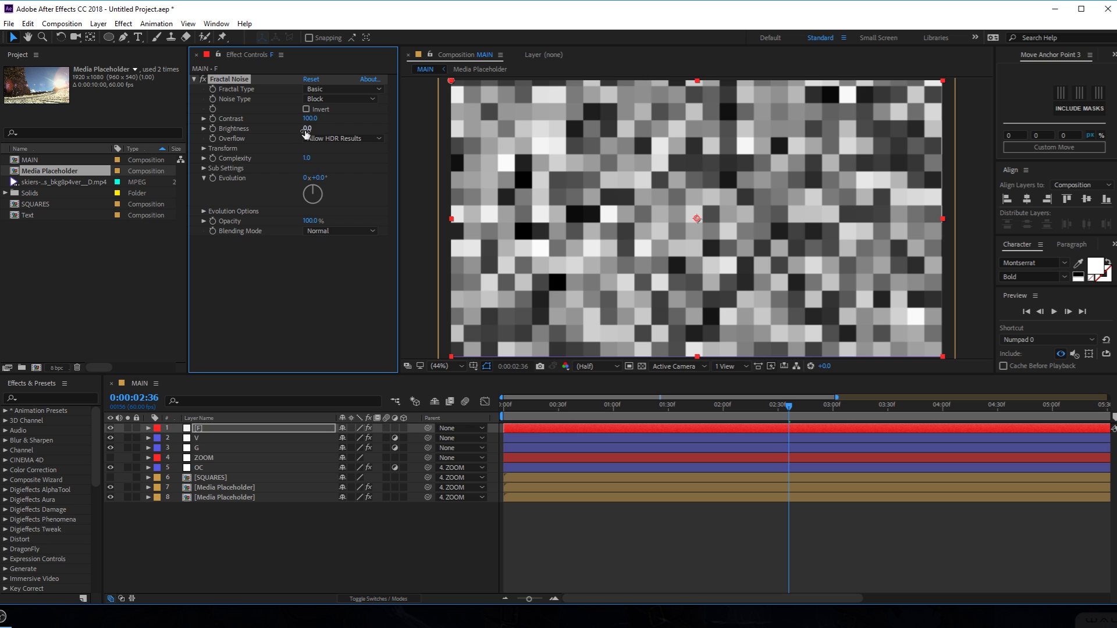
# Set F's Fractal Noise brightness to 53, scale to 335 and contrast to 265 for large, high-contrast blocks.
pyautogui.click(203, 129)
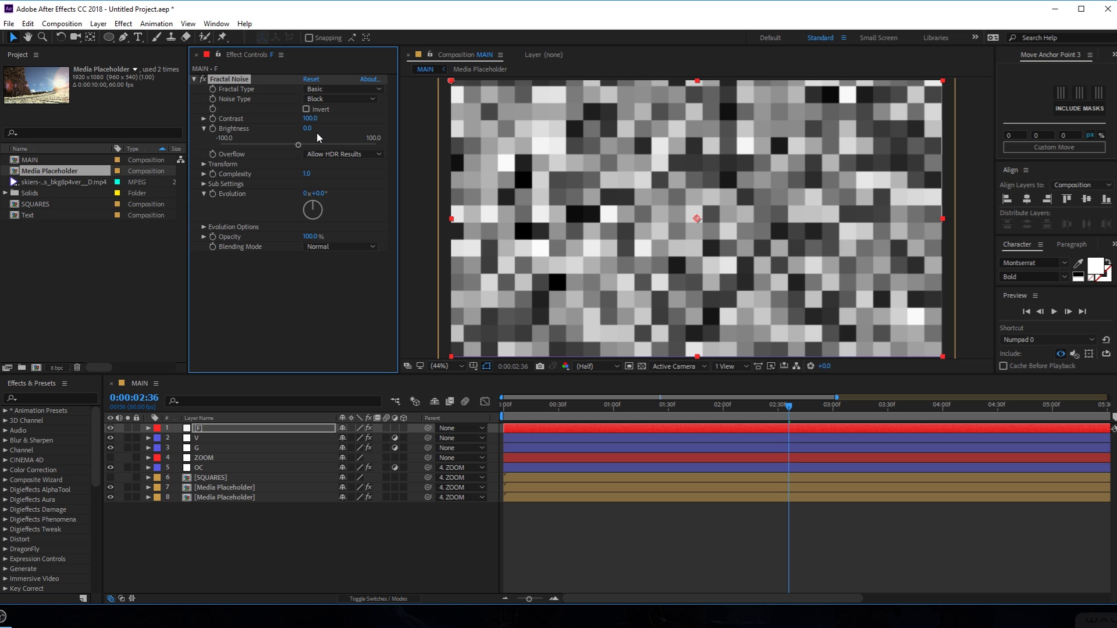
pyautogui.moveTo(307, 127); pyautogui.dragTo(387, 127)
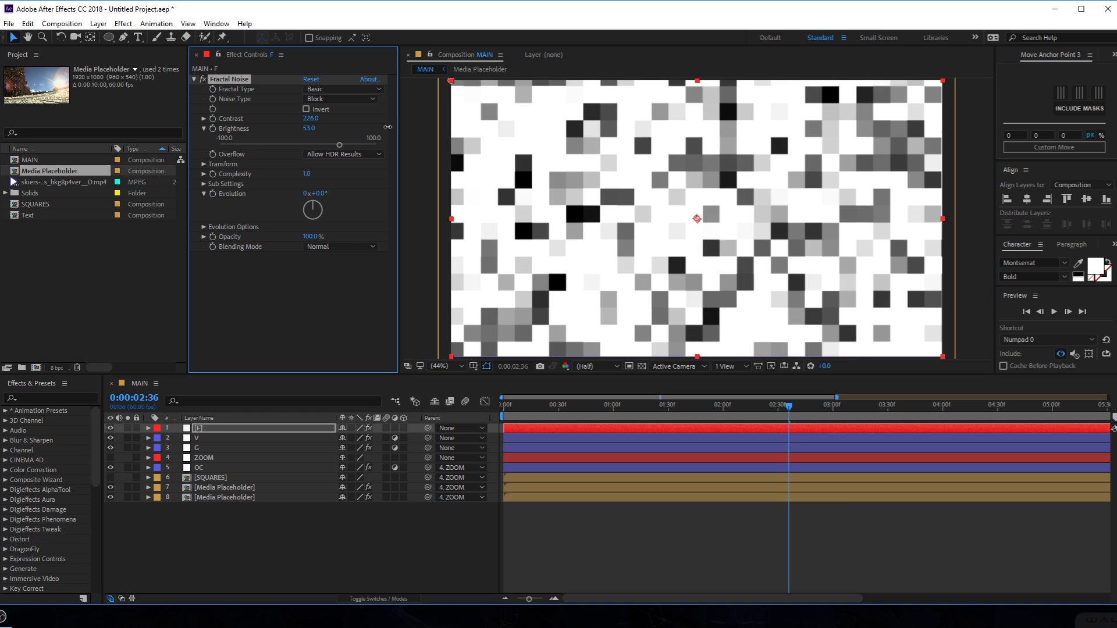
pyautogui.click(204, 164)
pyautogui.moveTo(307, 198); pyautogui.dragTo(456, 205)
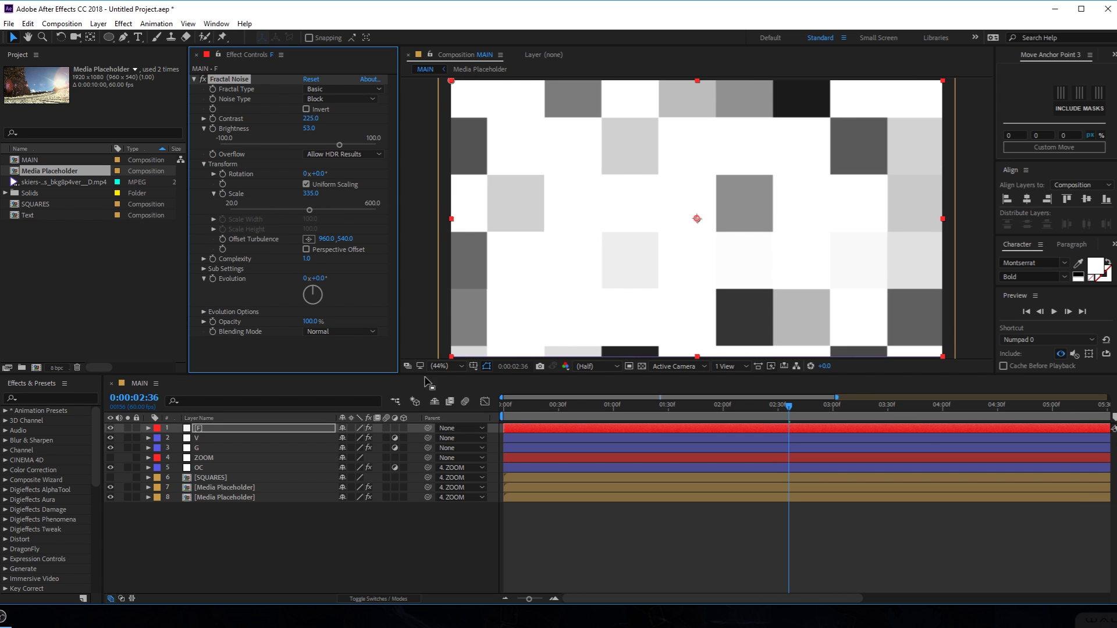
pyautogui.moveTo(309, 129); pyautogui.dragTo(331, 122)
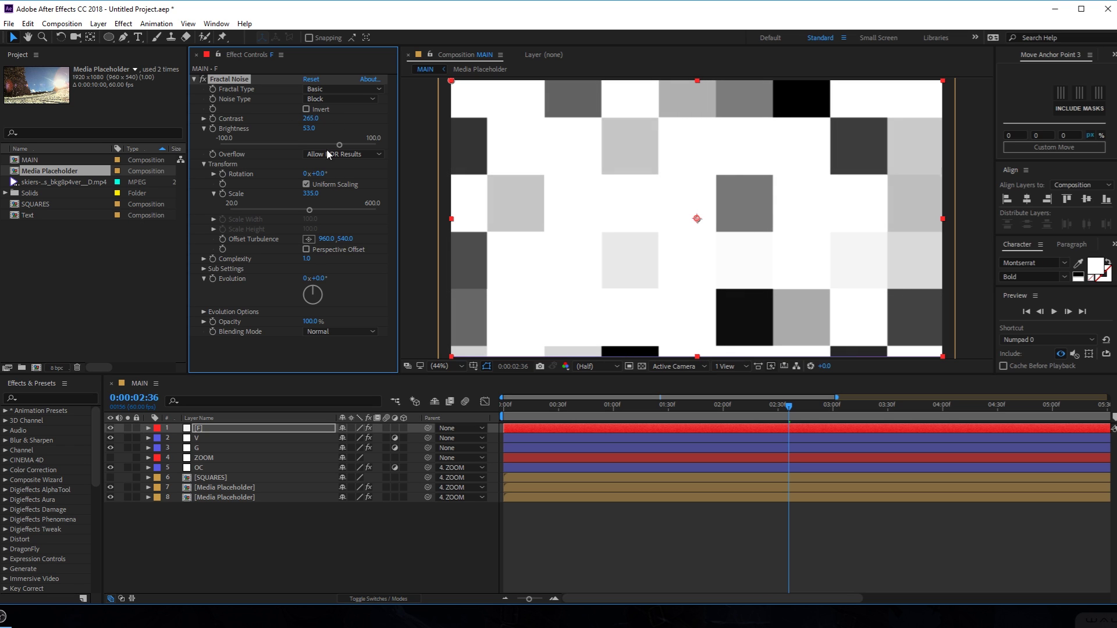
# Try Silhouette Alpha on layer F, settle on Silhouette Luma as its blending mode and scrub to 0:00:01:04.
pyautogui.click(384, 598)
pyautogui.click(390, 428)
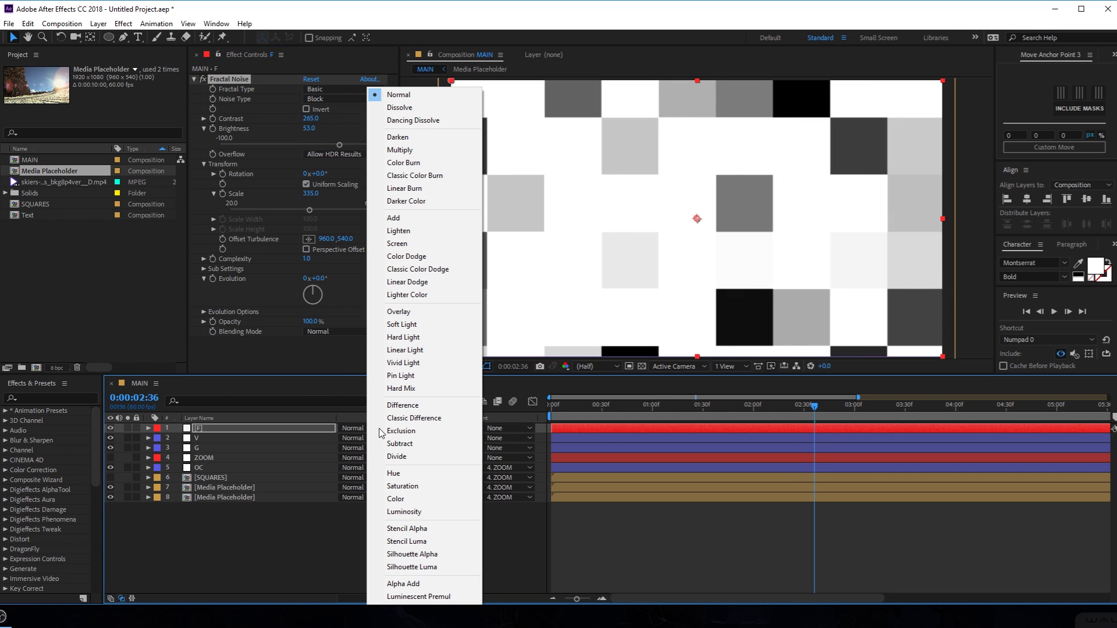
pyautogui.click(425, 555)
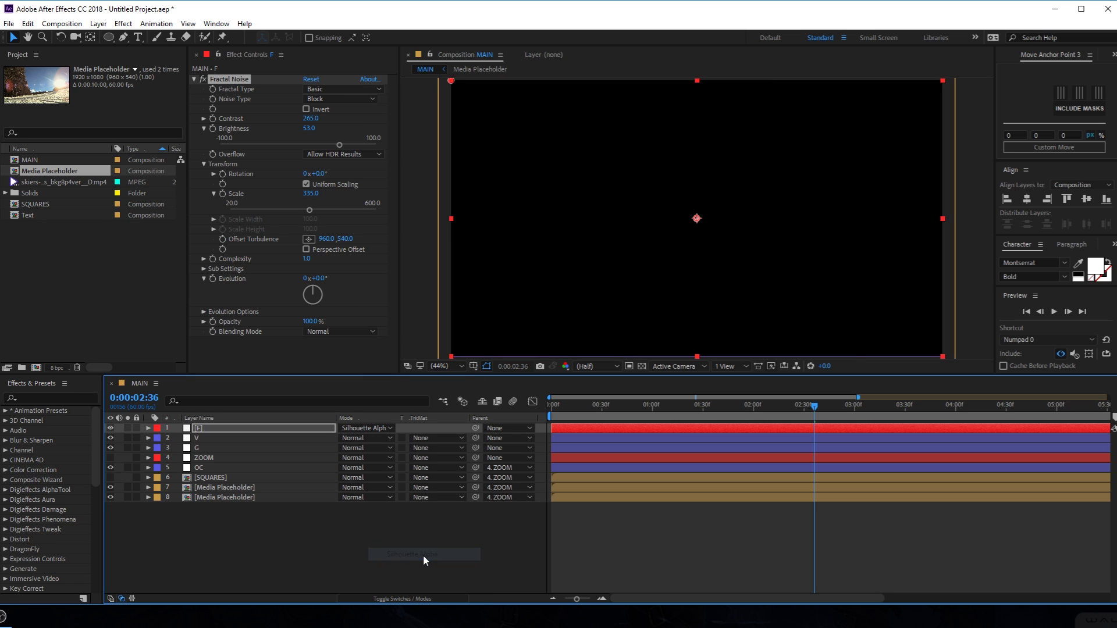
pyautogui.click(384, 428)
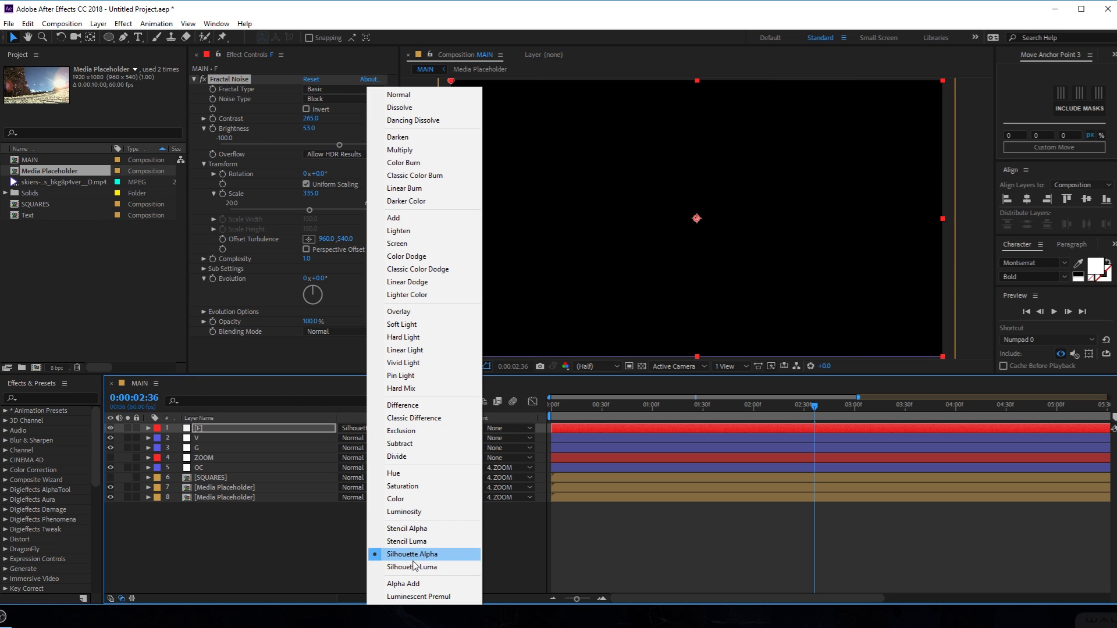
pyautogui.click(412, 565)
pyautogui.moveTo(561, 413); pyautogui.dragTo(659, 414)
# Try layer F at 29% opacity and preview the transition.
pyautogui.click(281, 428)
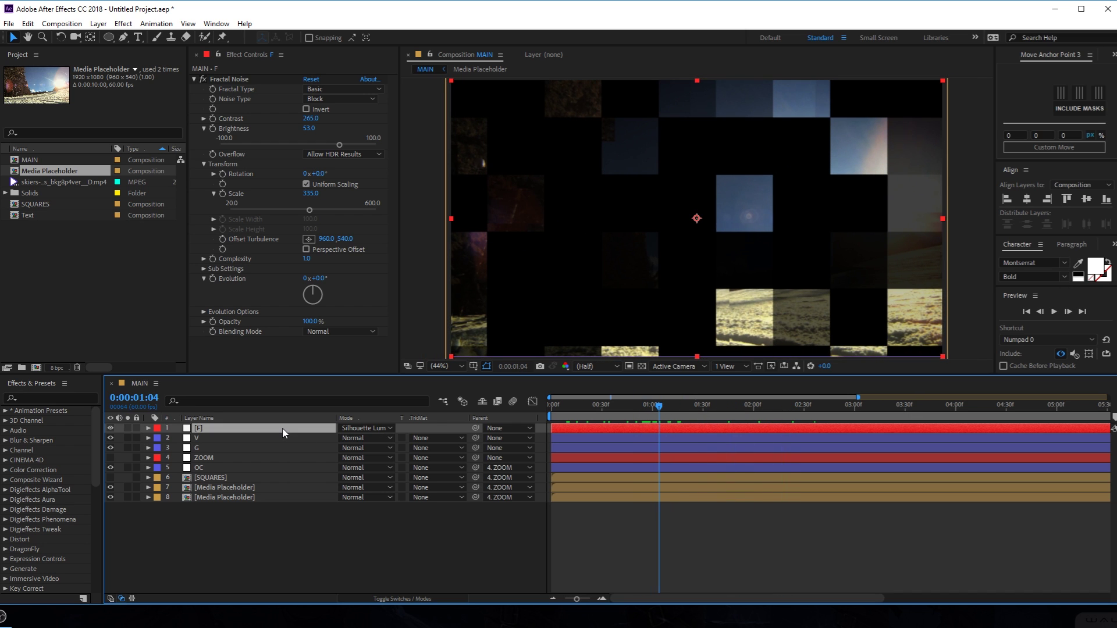
pyautogui.press('t')
pyautogui.moveTo(344, 438); pyautogui.dragTo(251, 445)
pyautogui.press('space')
pyautogui.moveTo(838, 408); pyautogui.dragTo(773, 407)
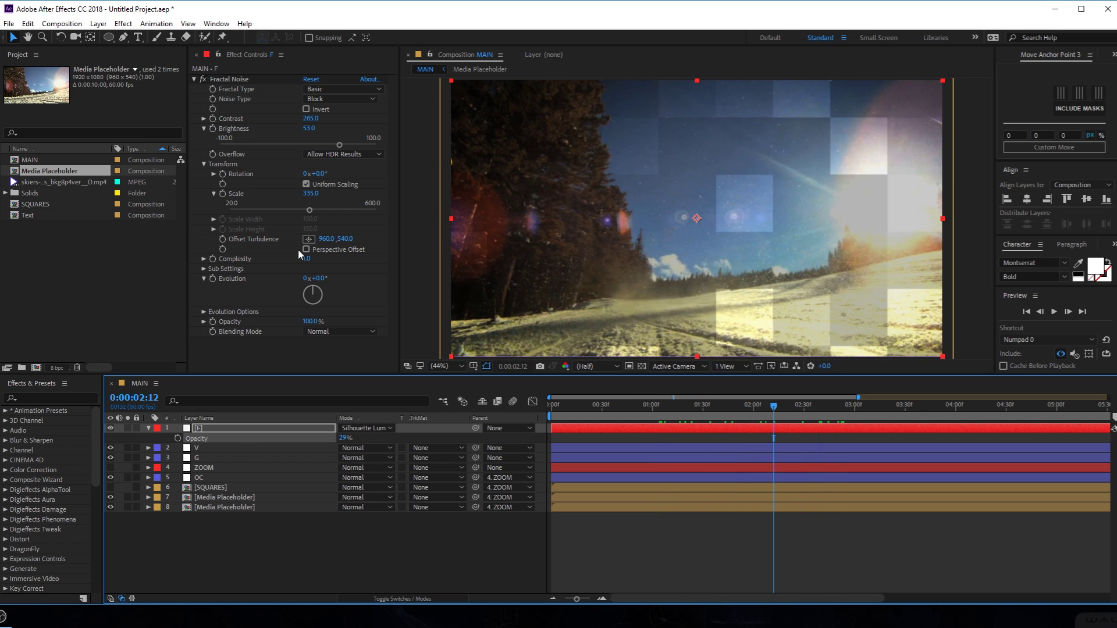
# Set F's Fractal Noise contrast to 288 and brightness to 44, and restore the layer's opacity to 100%.
pyautogui.moveTo(314, 123)
pyautogui.mouseDown()
pyautogui.moveTo(387, 116)
pyautogui.moveTo(248, 128)
pyautogui.moveTo(323, 128)
pyautogui.moveTo(303, 130)
pyautogui.mouseUp()
pyautogui.moveTo(344, 438); pyautogui.dragTo(493, 441)
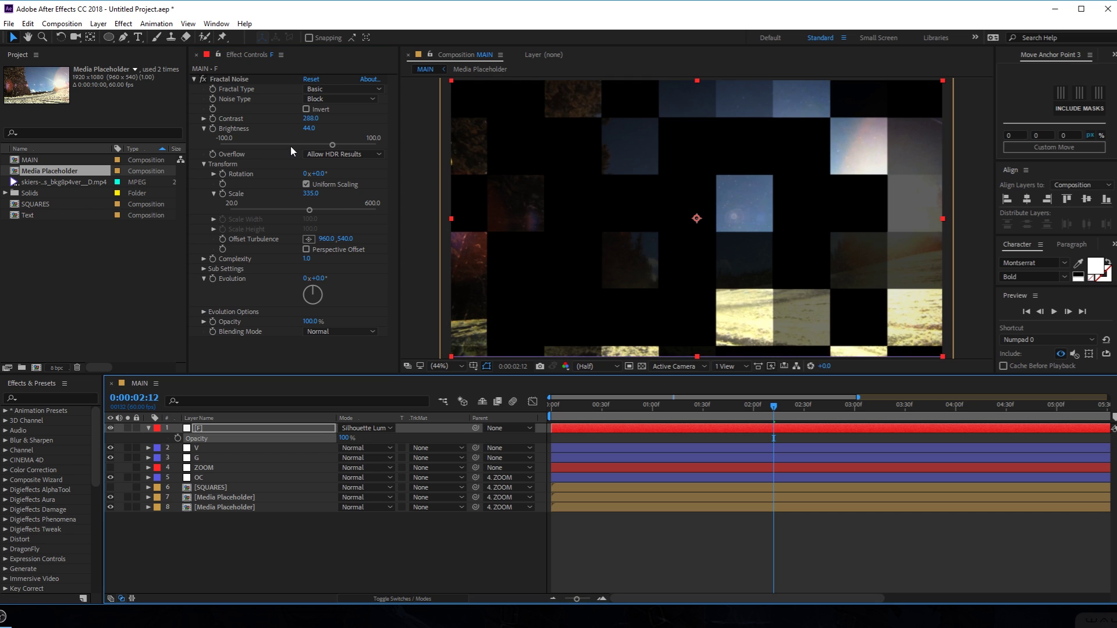
# Set F's Fractal Noise contrast to 301 and brightness to -58, and lower the layer's opacity to 10%.
pyautogui.moveTo(305, 119); pyautogui.dragTo(253, 145)
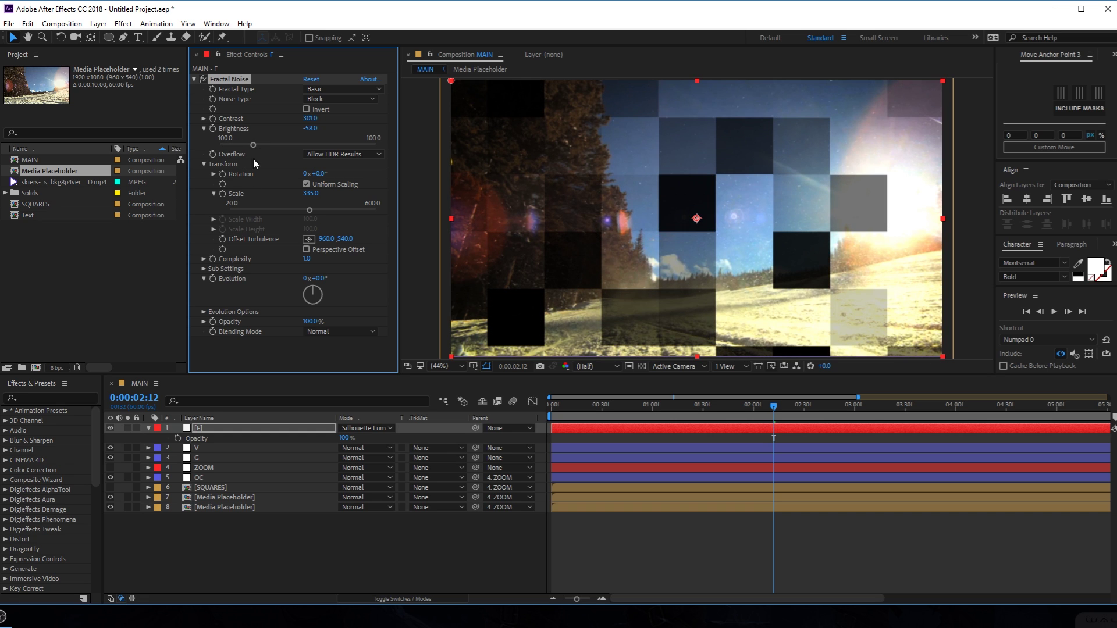
pyautogui.click(344, 438)
pyautogui.write('1')
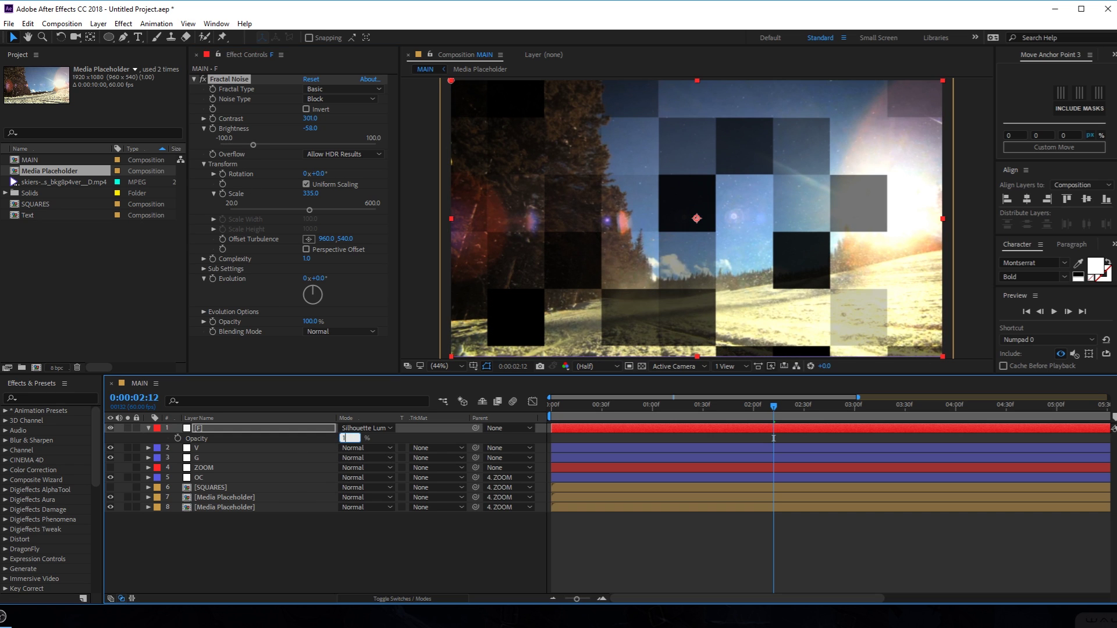
pyautogui.write('0')
pyautogui.press('Return')
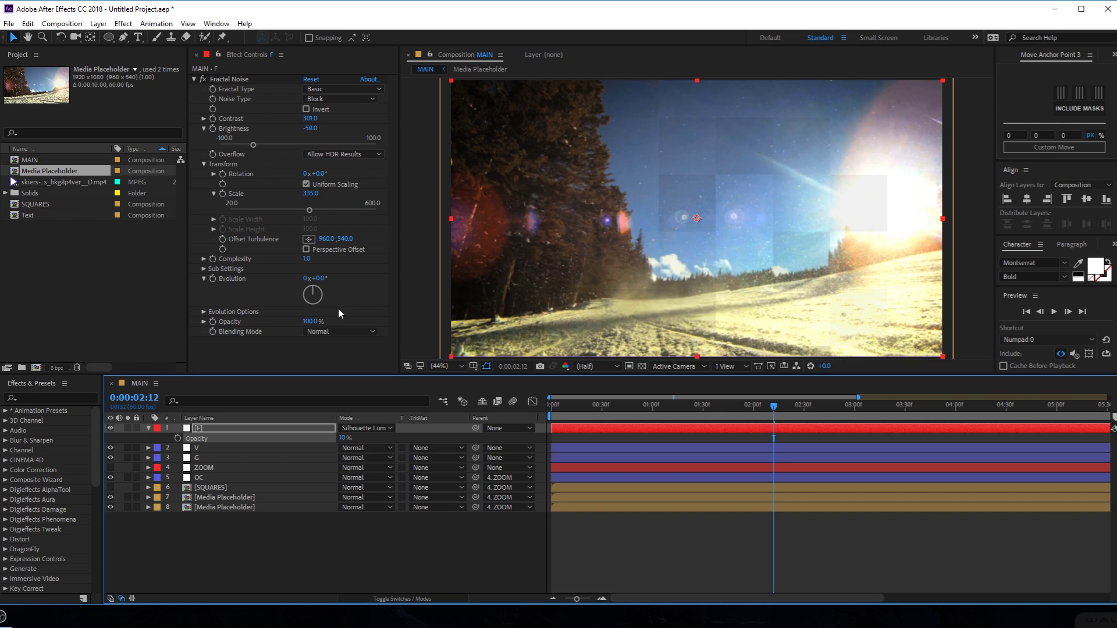
# Animate F's Fractal Noise Evolution with the expression time*100 and preview the changing blocks.
pyautogui.moveTo(316, 284); pyautogui.dragTo(188, 283)
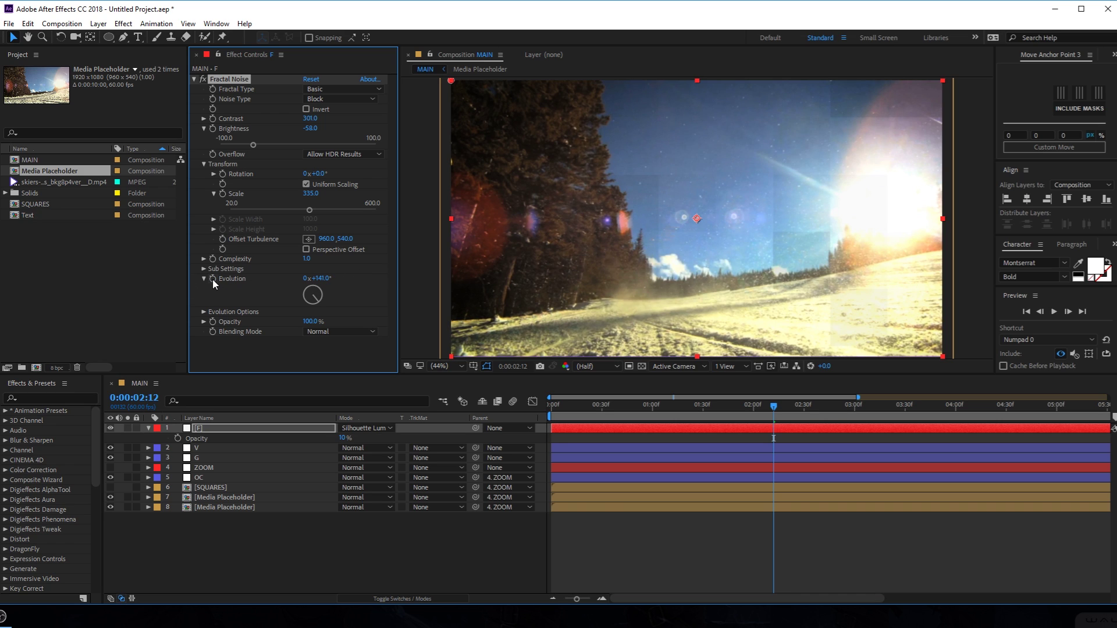
pyautogui.keyDown('alt'); pyautogui.click(213, 279); pyautogui.keyUp('alt')
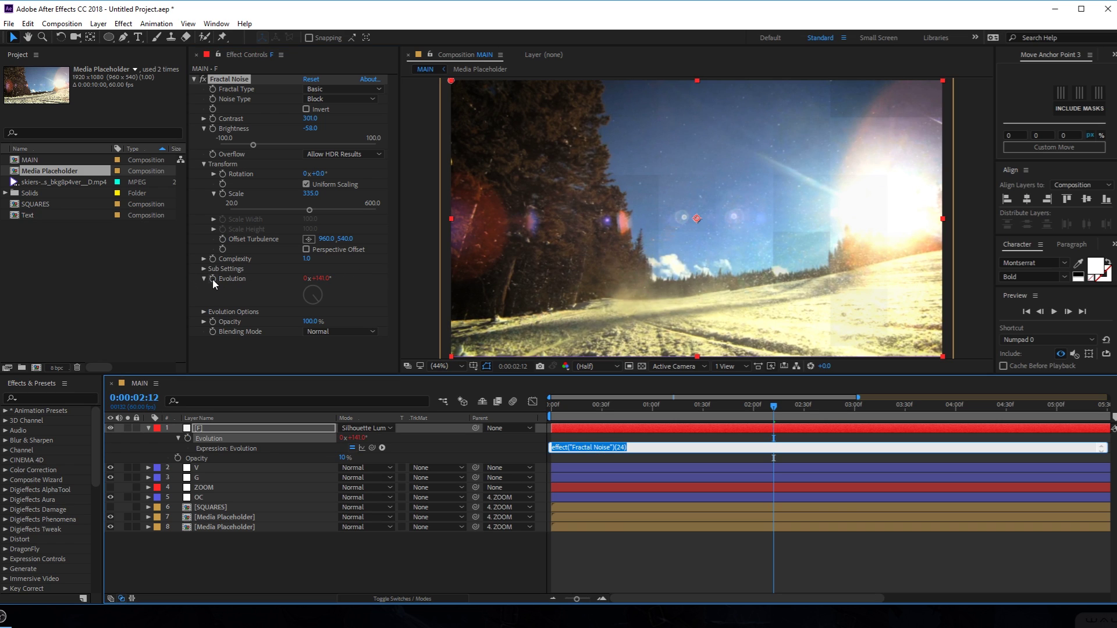
pyautogui.write('time*1')
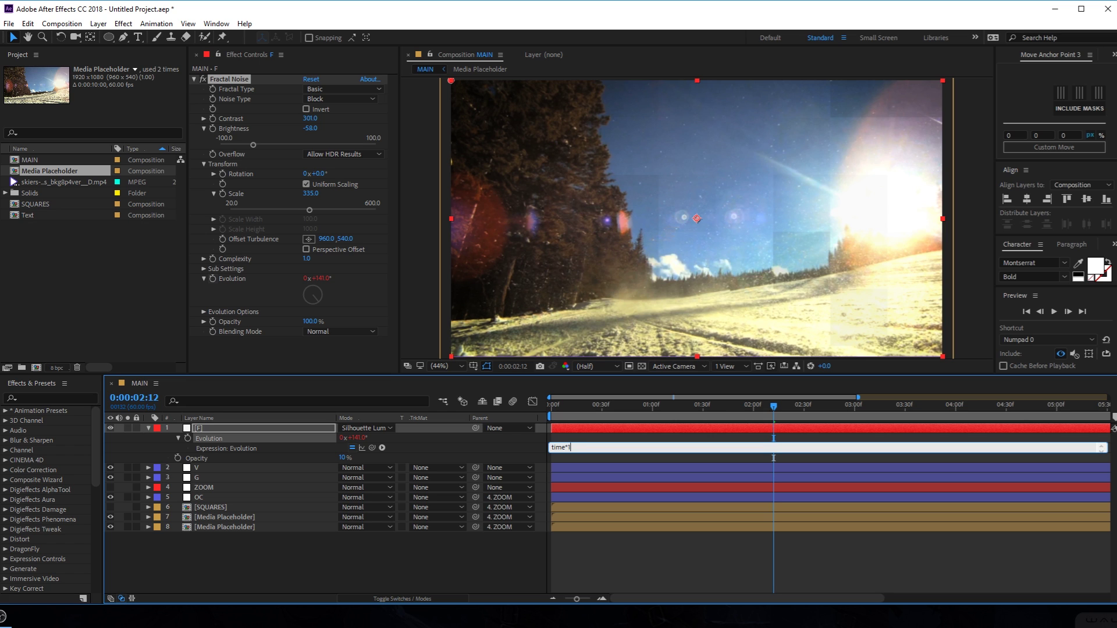
pyautogui.write('00')
pyautogui.click(599, 565)
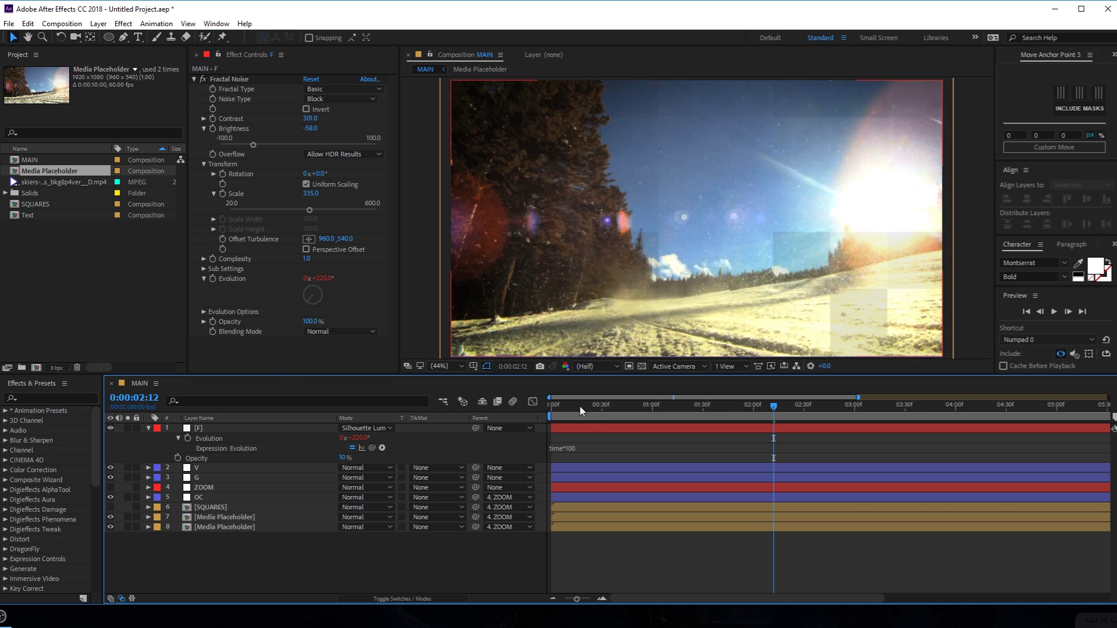
pyautogui.press('space')
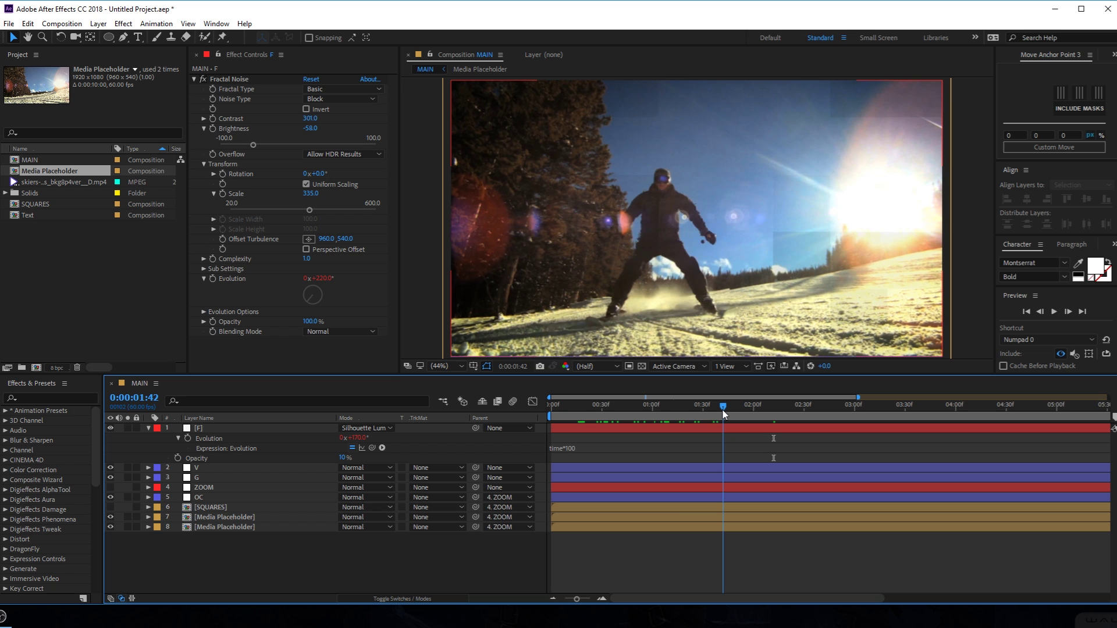
pyautogui.moveTo(732, 414); pyautogui.dragTo(813, 410)
# Change F's Evolution expression to time*180, scrub through the result and collapse the layer's properties.
pyautogui.click(584, 448)
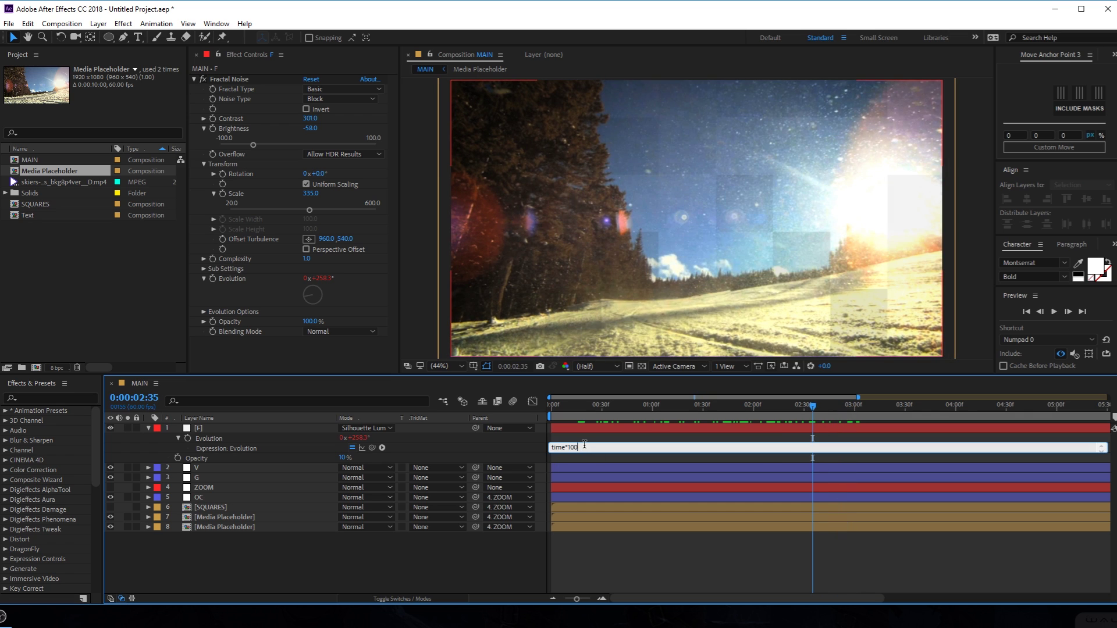
pyautogui.write('80')
pyautogui.click(629, 563)
pyautogui.click(618, 414)
pyautogui.moveTo(631, 415); pyautogui.dragTo(810, 426)
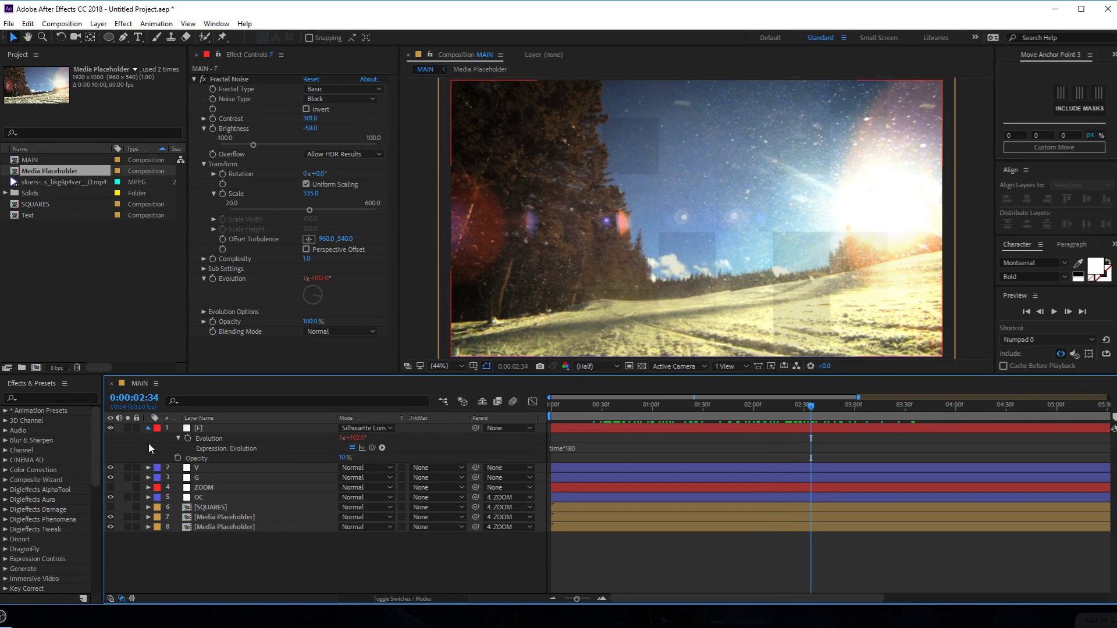
pyautogui.click(149, 429)
# Add the Text composition to MAIN between the OC and SQUARES layers and open it for editing.
pyautogui.click(75, 330)
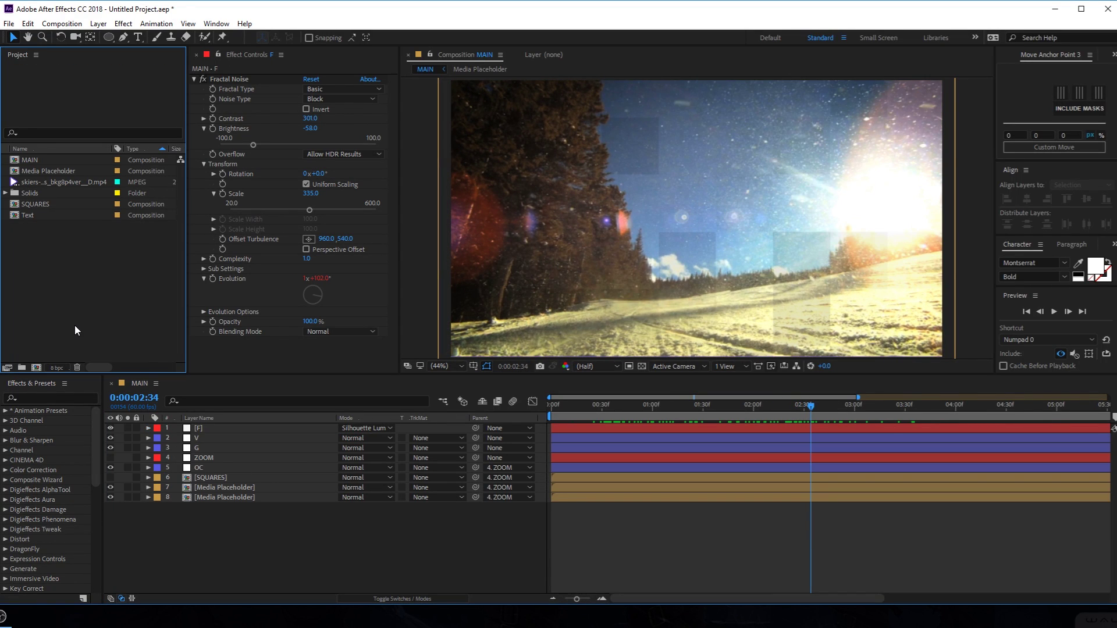
pyautogui.click(210, 499)
pyautogui.click(216, 535)
pyautogui.click(56, 368)
pyautogui.moveTo(42, 218); pyautogui.dragTo(210, 476)
pyautogui.doubleClick(208, 477)
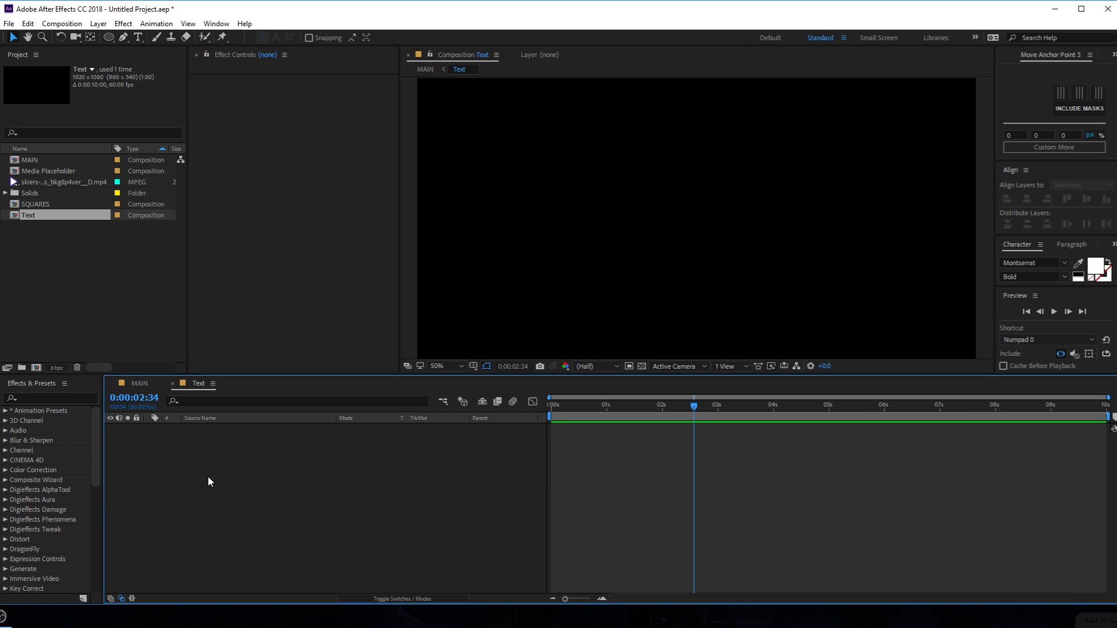
# Create a text layer reading "THE SLIDESHOW" and centre it horizontally and vertically in the Text composition.
pyautogui.click(137, 37)
pyautogui.click(559, 216)
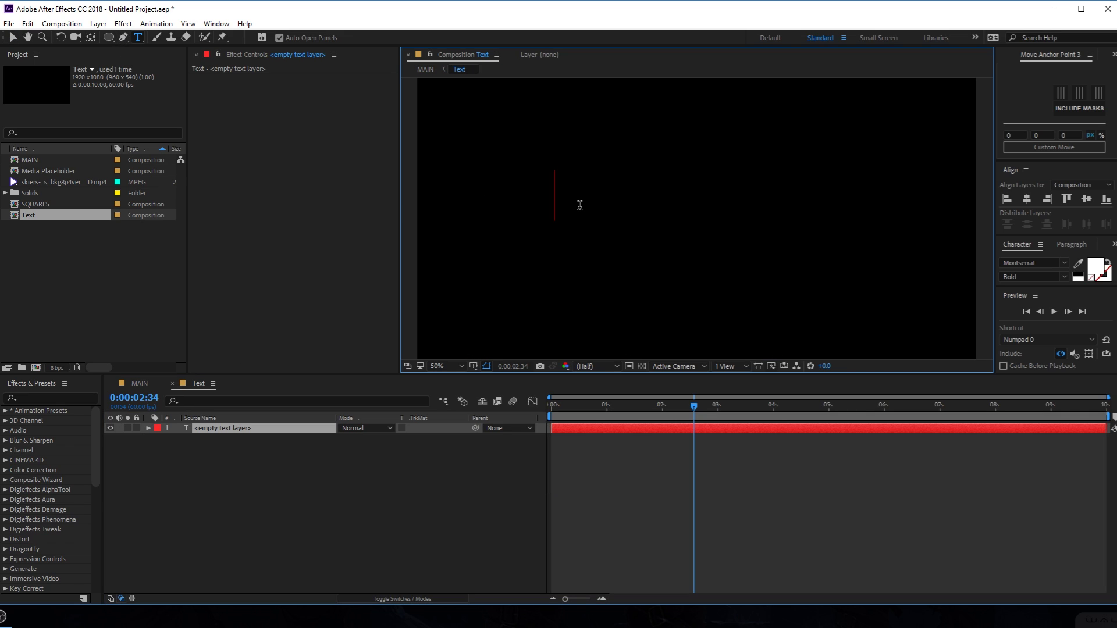
pyautogui.write('THE')
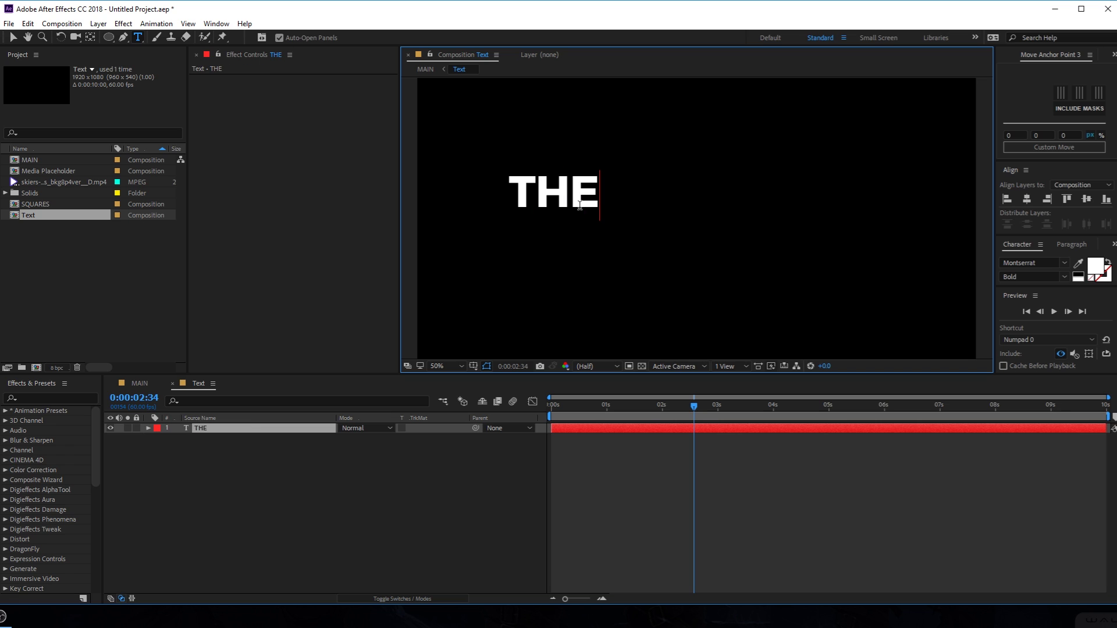
pyautogui.write(' SLIDESHOW')
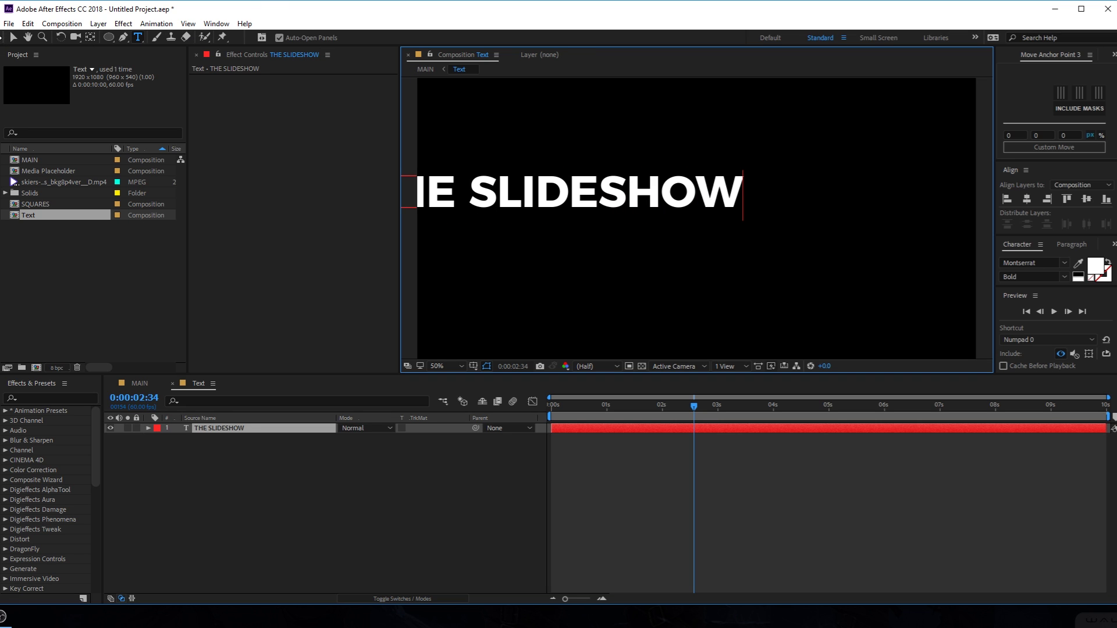
pyautogui.press('Escape')
pyautogui.press('v')
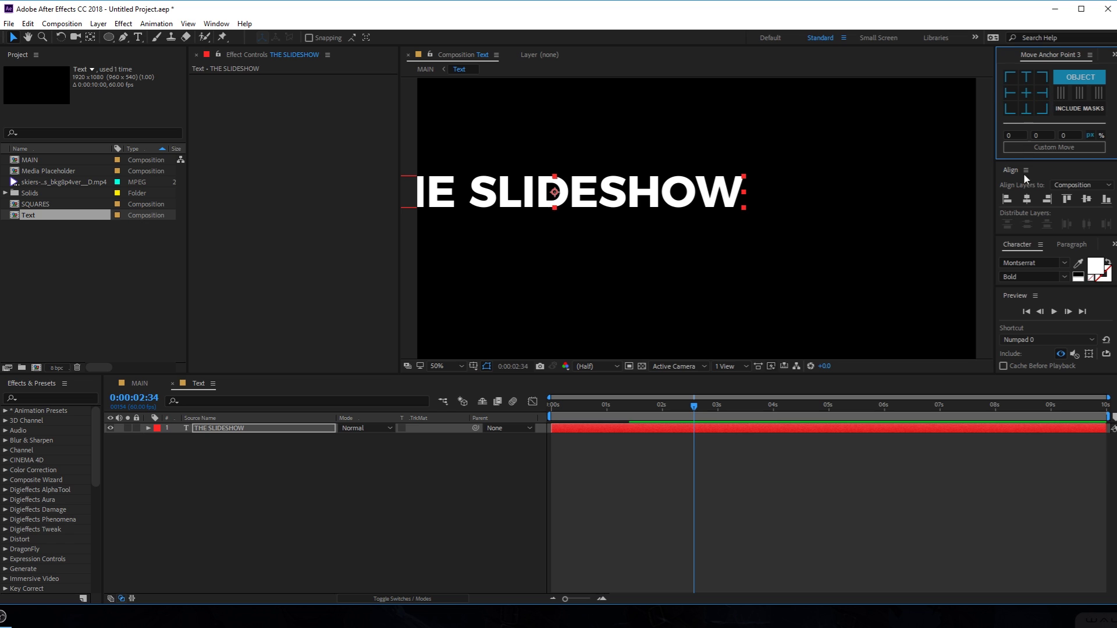
pyautogui.click(1027, 198)
pyautogui.click(1085, 199)
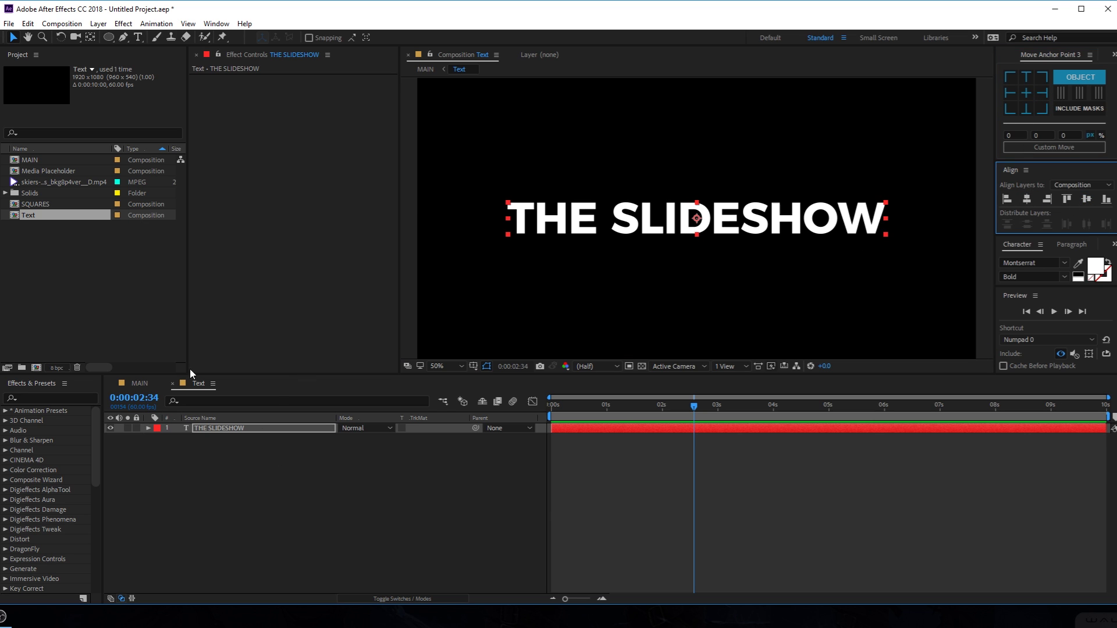
# Reduce the THE SLIDESHOW text to 95 px, place it left of centre and return to the MAIN composition.
pyautogui.click(137, 384)
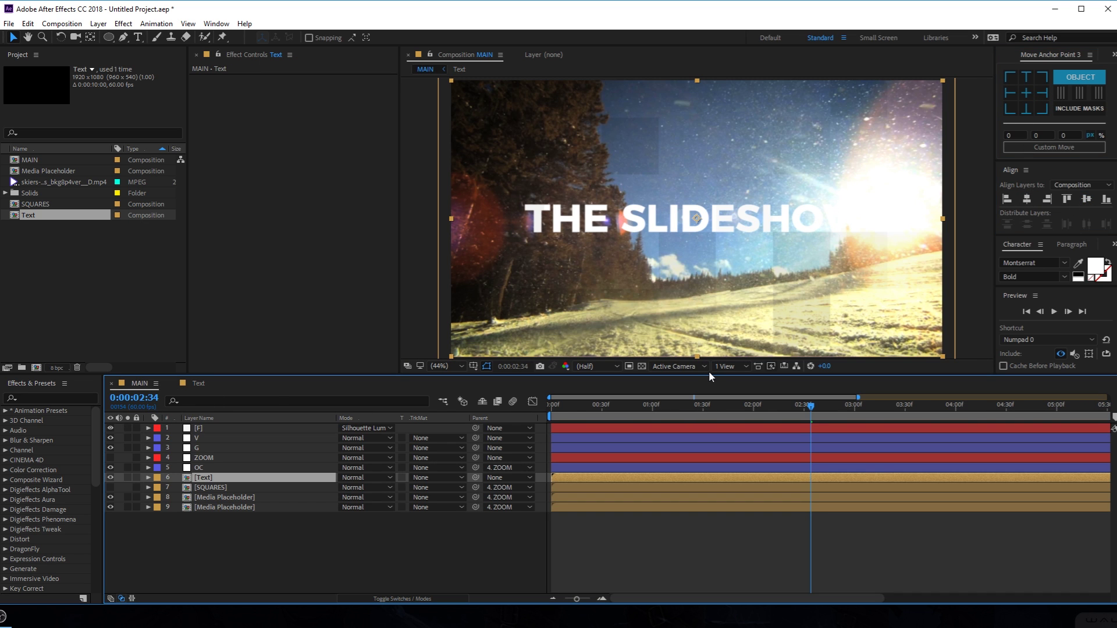
pyautogui.click(198, 383)
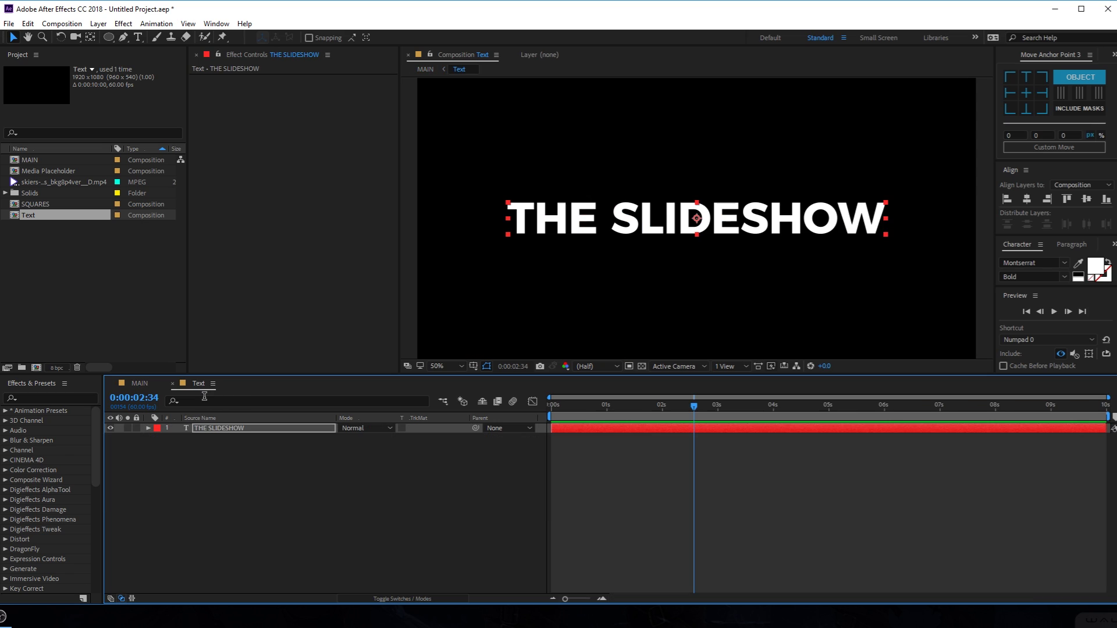
pyautogui.click(214, 431)
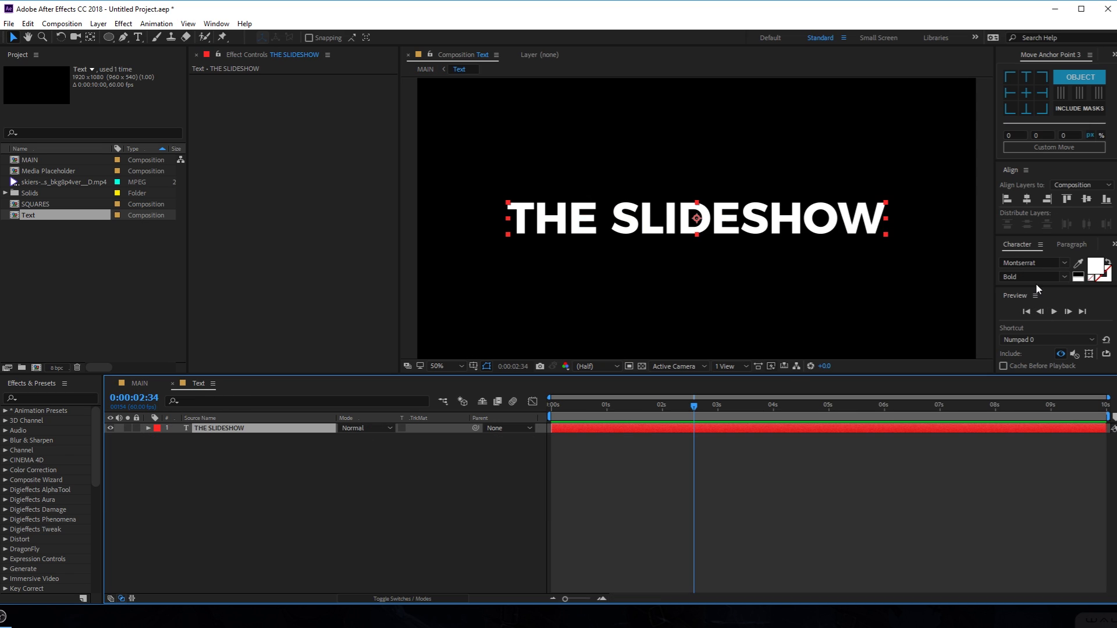
pyautogui.moveTo(1029, 287); pyautogui.dragTo(1029, 368)
pyautogui.moveTo(1016, 297); pyautogui.dragTo(827, 243)
pyautogui.click(737, 229)
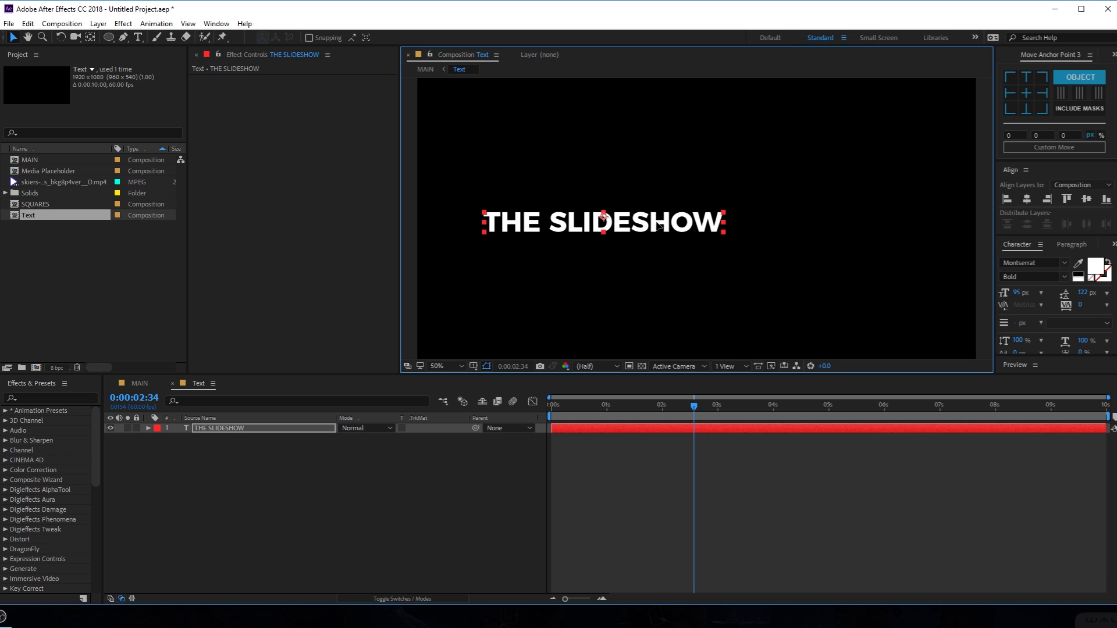
pyautogui.click(139, 384)
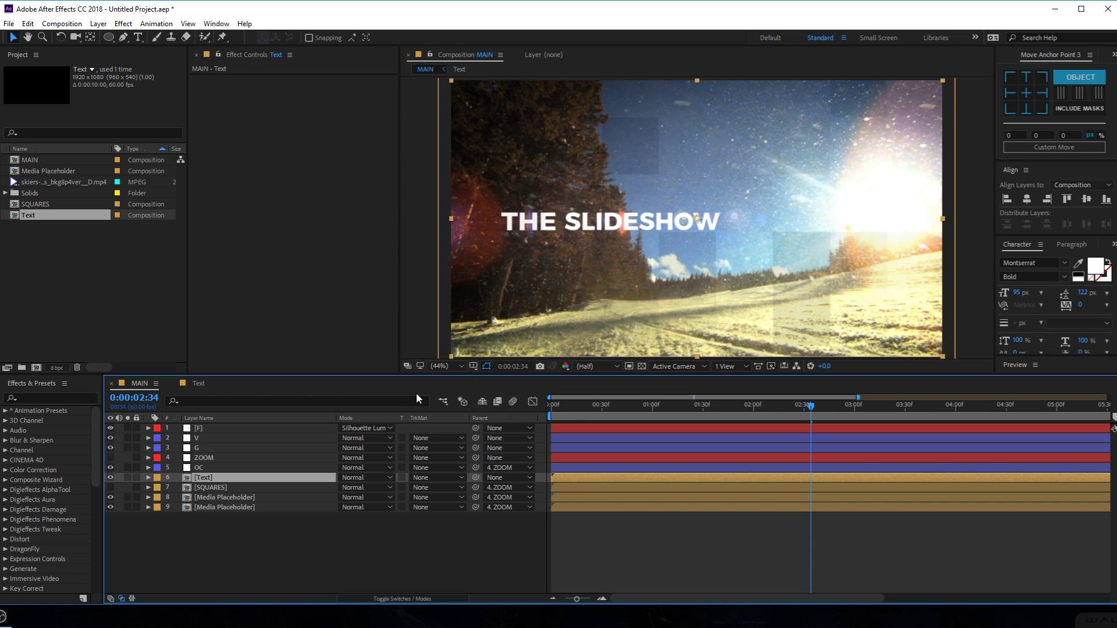
# Keyframe the Text layer's position at 0:00:02:00 and at 0:00:01:00 off the frame's left side at -74.5, 540.
pyautogui.moveTo(635, 416); pyautogui.dragTo(753, 418)
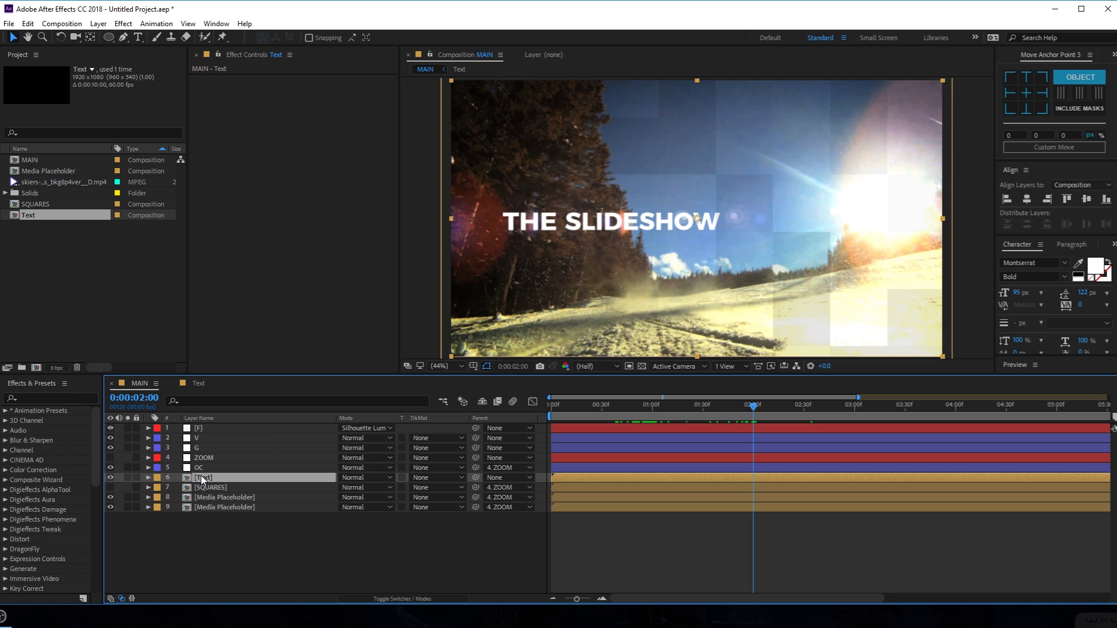
pyautogui.press('p')
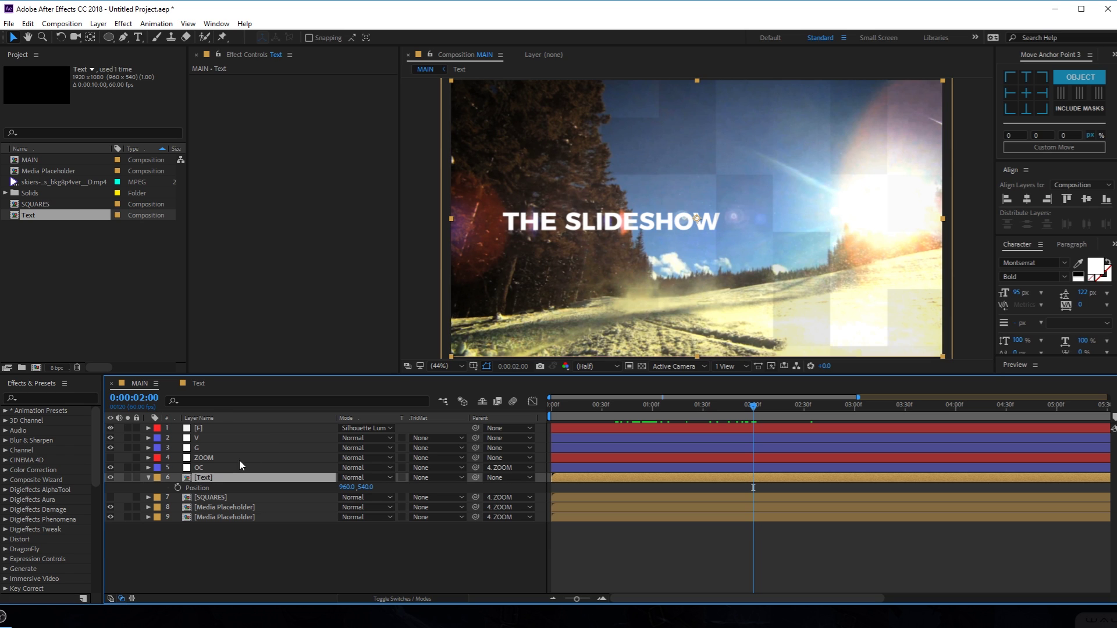
pyautogui.click(178, 488)
pyautogui.moveTo(753, 405); pyautogui.dragTo(653, 414)
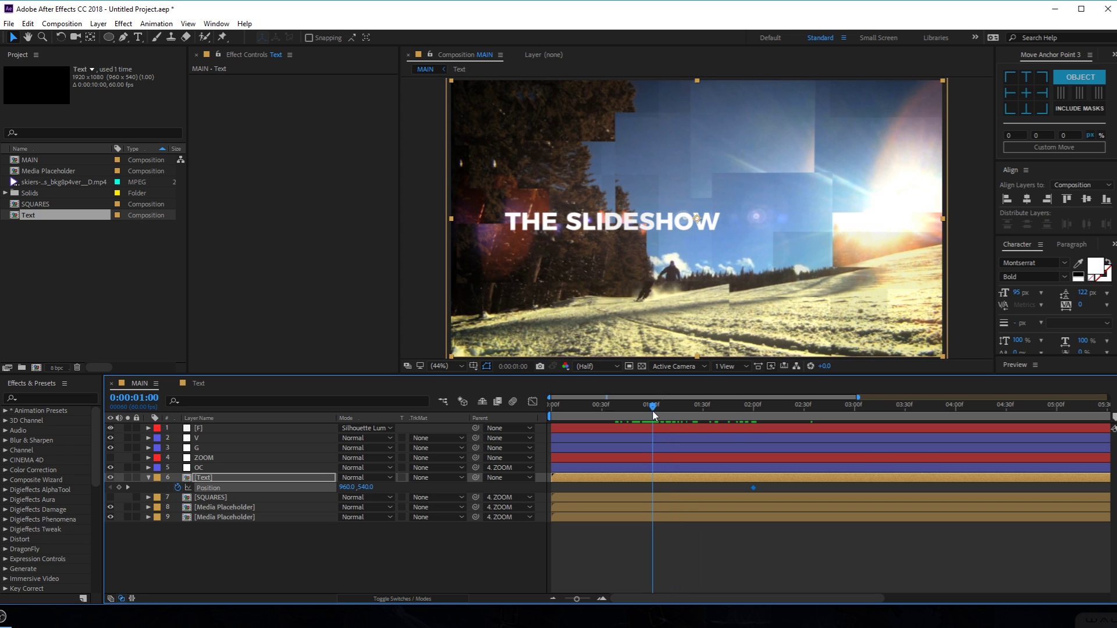
pyautogui.moveTo(648, 223); pyautogui.dragTo(385, 237)
pyautogui.press('space')
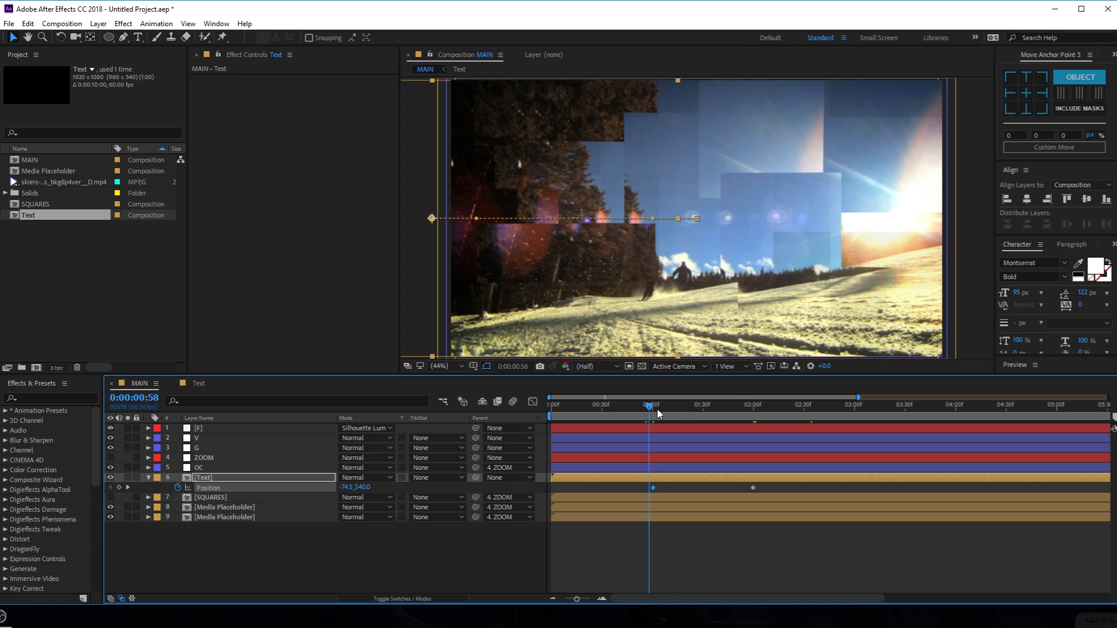
# Ease both Text position keyframes, reshape the speed curve to peak near the end and preview the slide-in.
pyautogui.moveTo(638, 489); pyautogui.dragTo(801, 500)
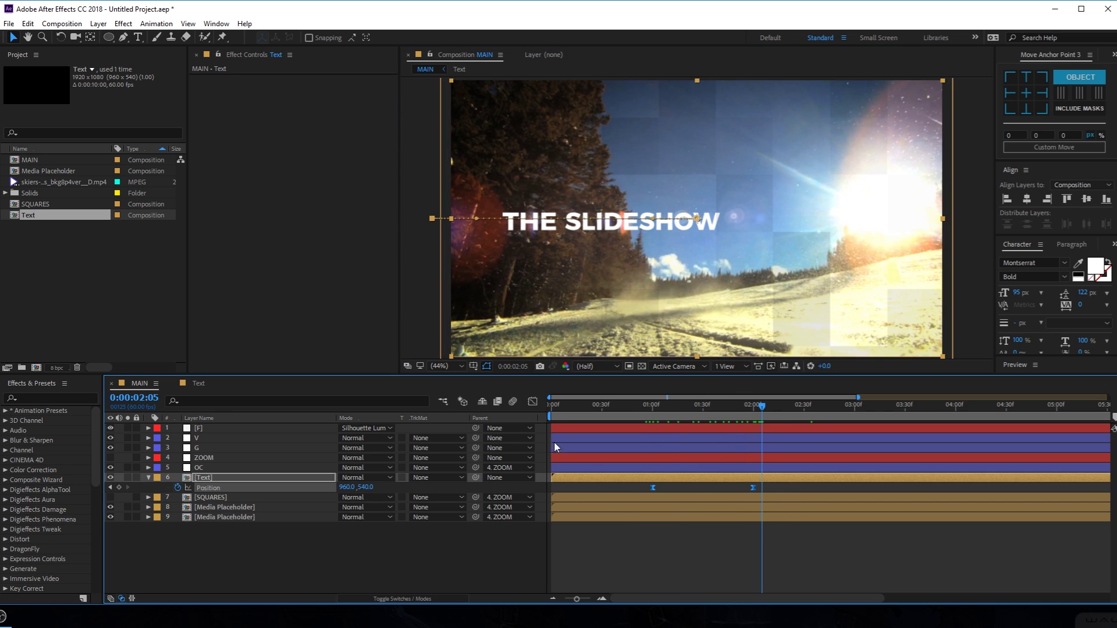
pyautogui.click(532, 401)
pyautogui.moveTo(622, 532); pyautogui.dragTo(705, 565)
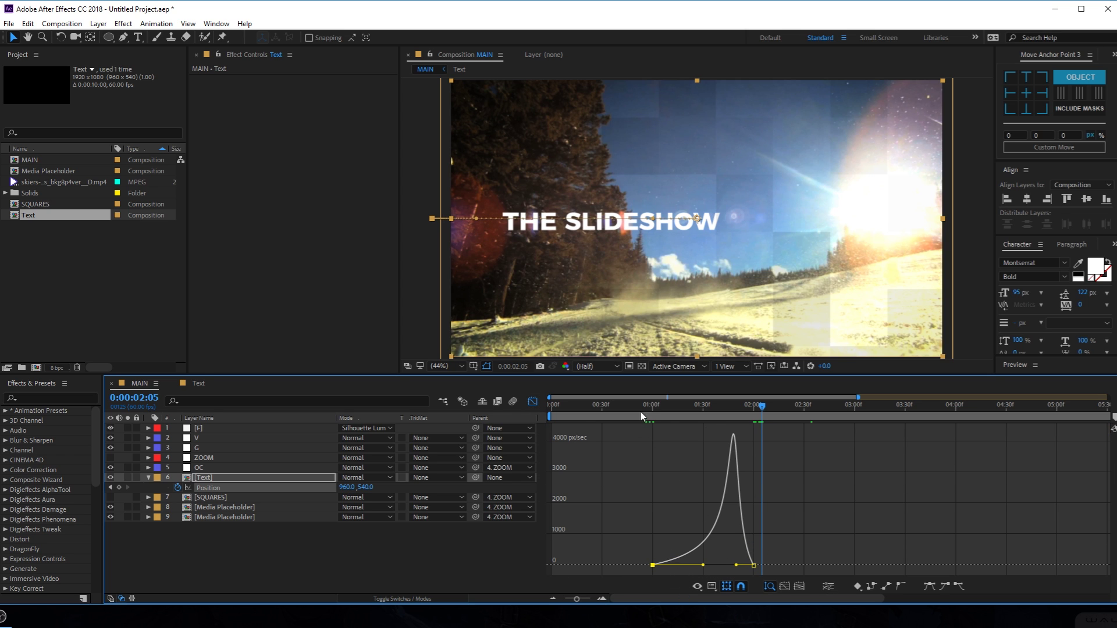
pyautogui.click(644, 405)
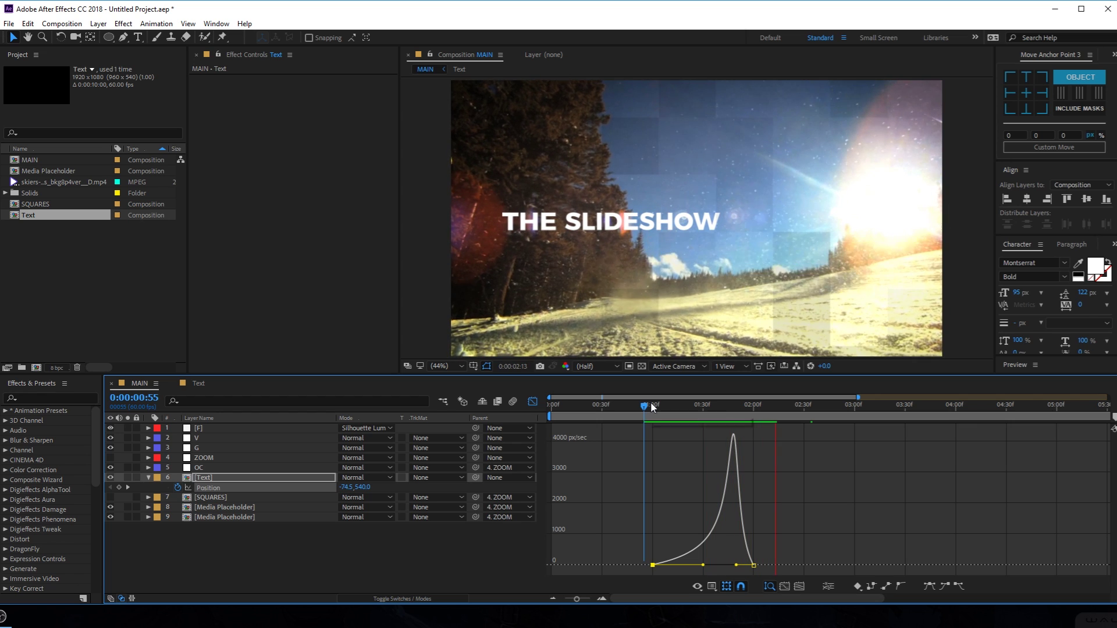
pyautogui.press('space')
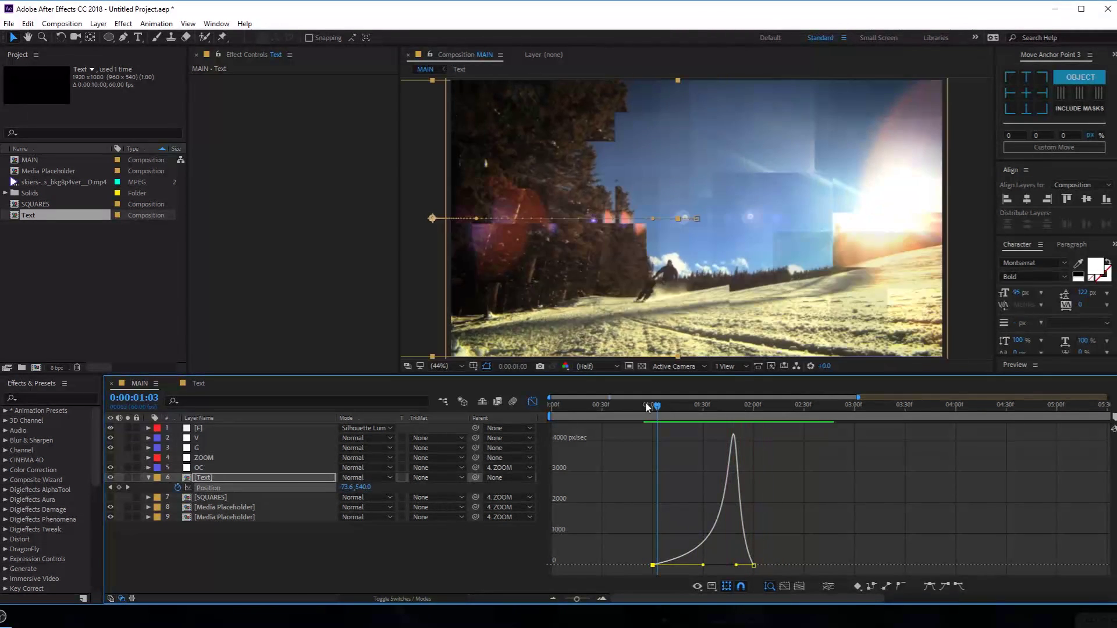
# Delay the Text layer's first position keyframe to about 0:00:01:26, preview the faster slide-in and return to 0:00:02:00.
pyautogui.click(534, 403)
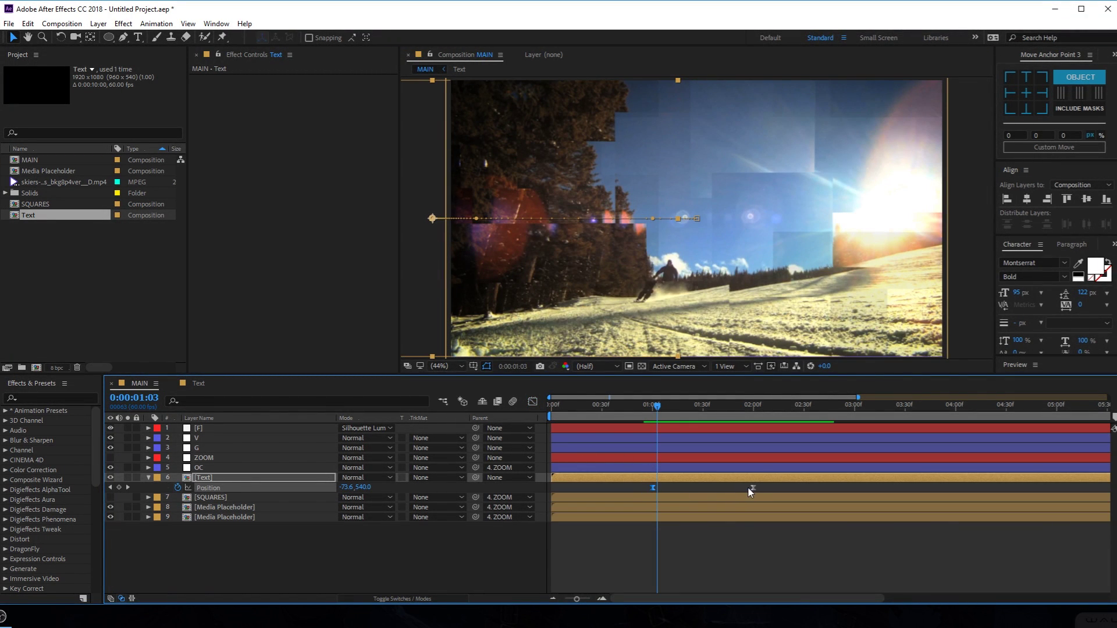
pyautogui.press('space')
pyautogui.press('space')
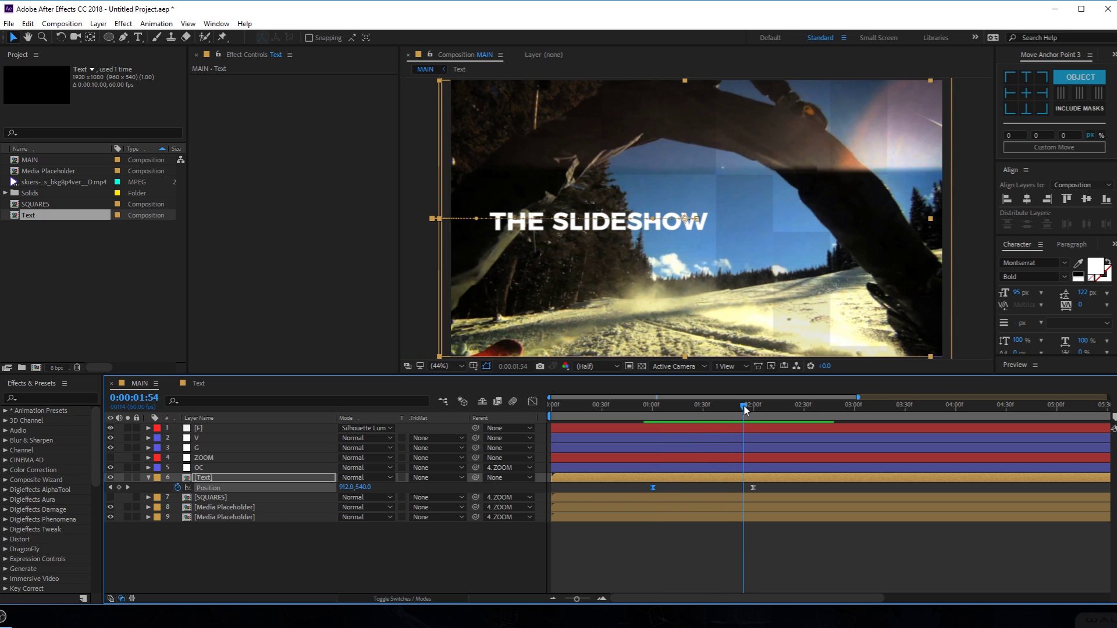
pyautogui.moveTo(652, 488); pyautogui.dragTo(696, 488)
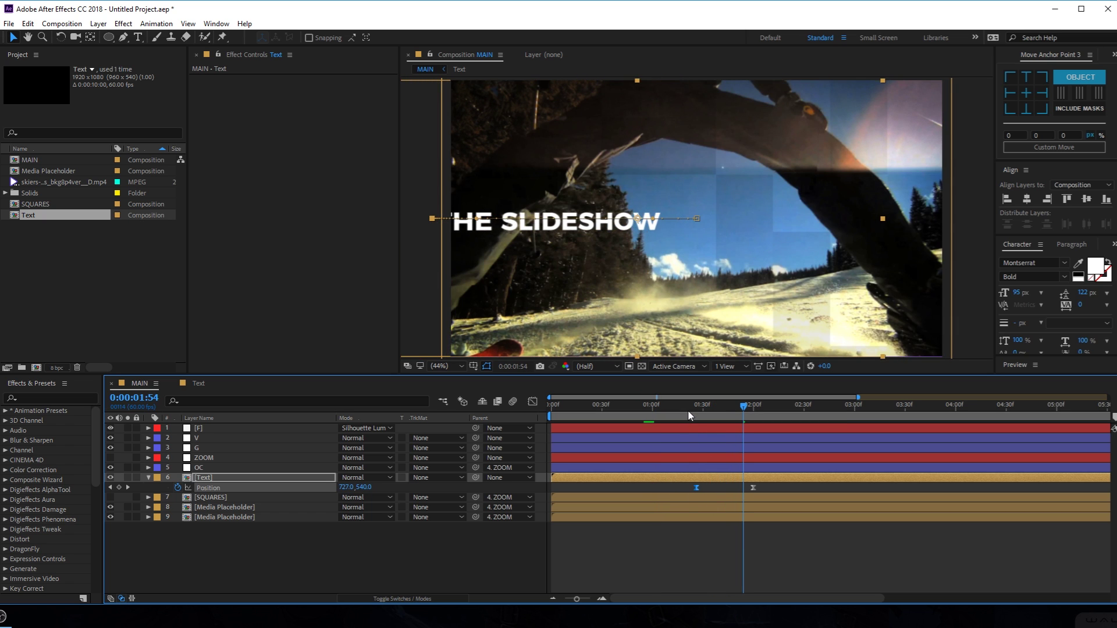
pyautogui.click(688, 408)
pyautogui.press('space')
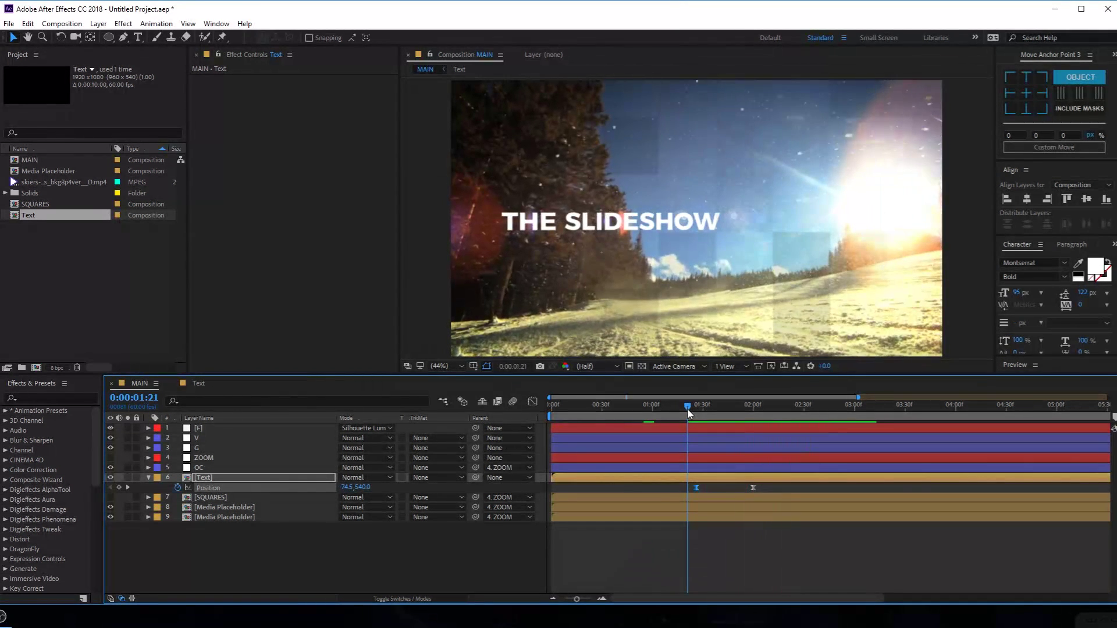
pyautogui.press('space')
pyautogui.moveTo(691, 413); pyautogui.dragTo(755, 415)
pyautogui.click(270, 566)
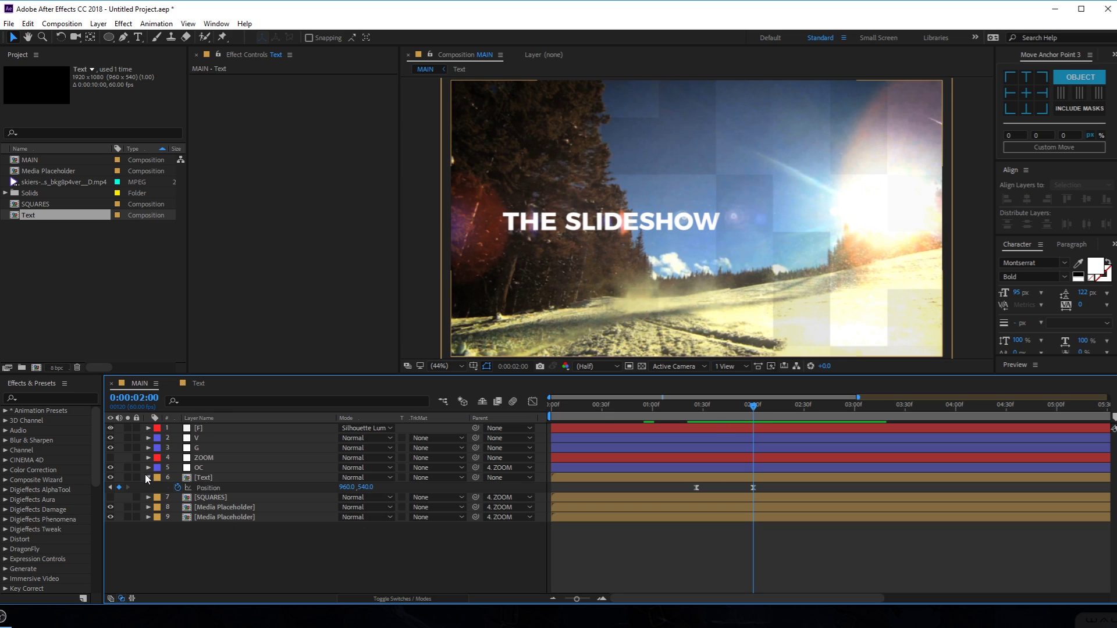
# Apply the Displacement Map effect to the Text layer, using the SQUARES layer as the displacement map.
pyautogui.click(148, 477)
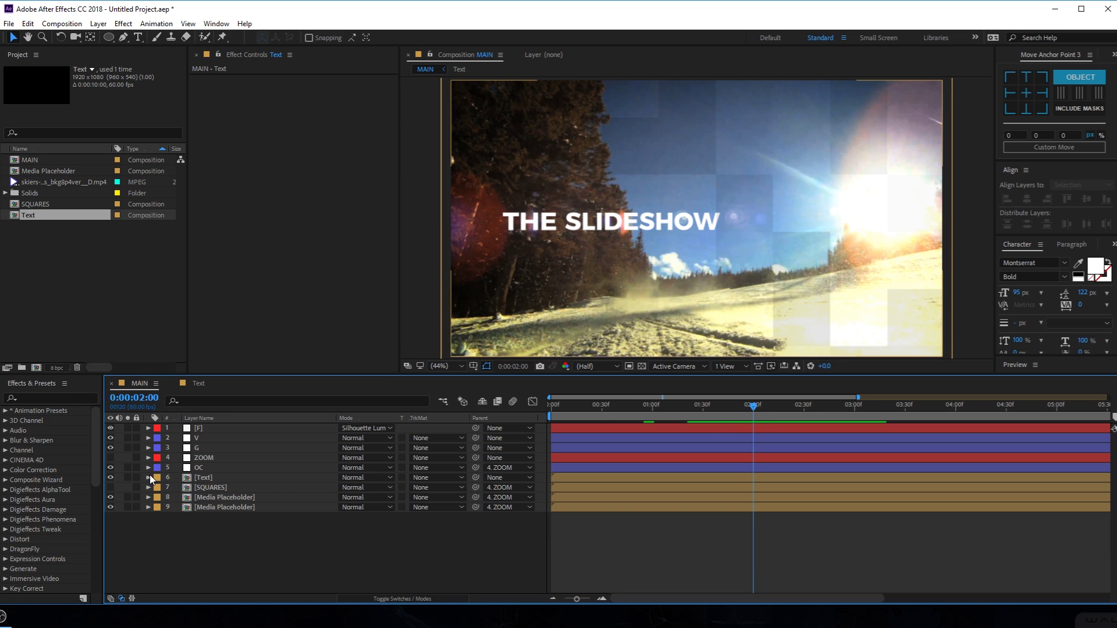
pyautogui.click(218, 488)
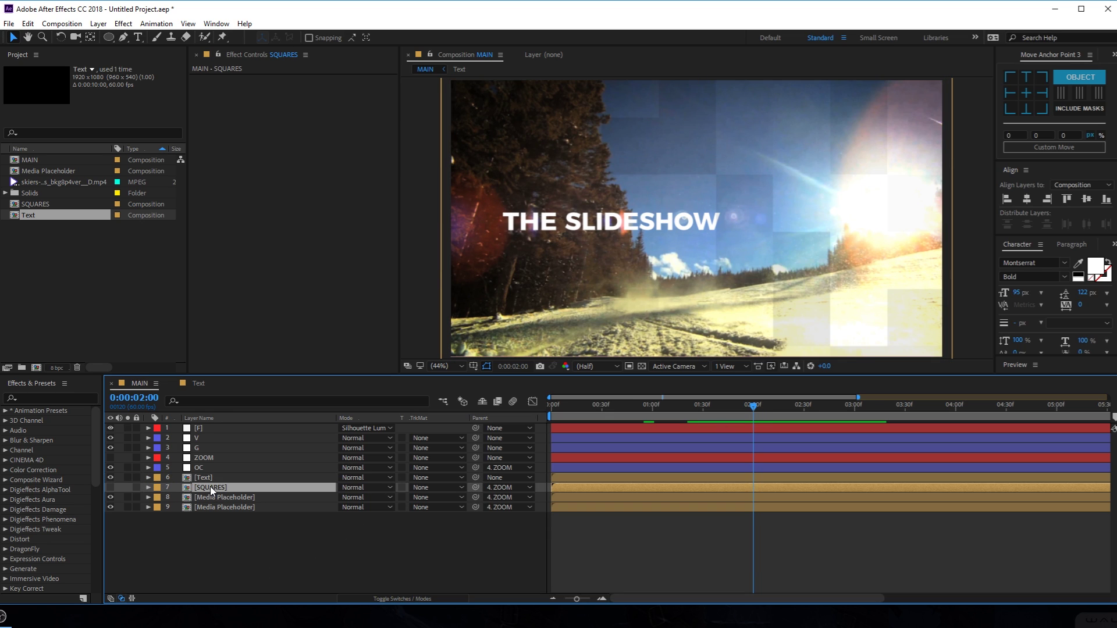
pyautogui.click(200, 478)
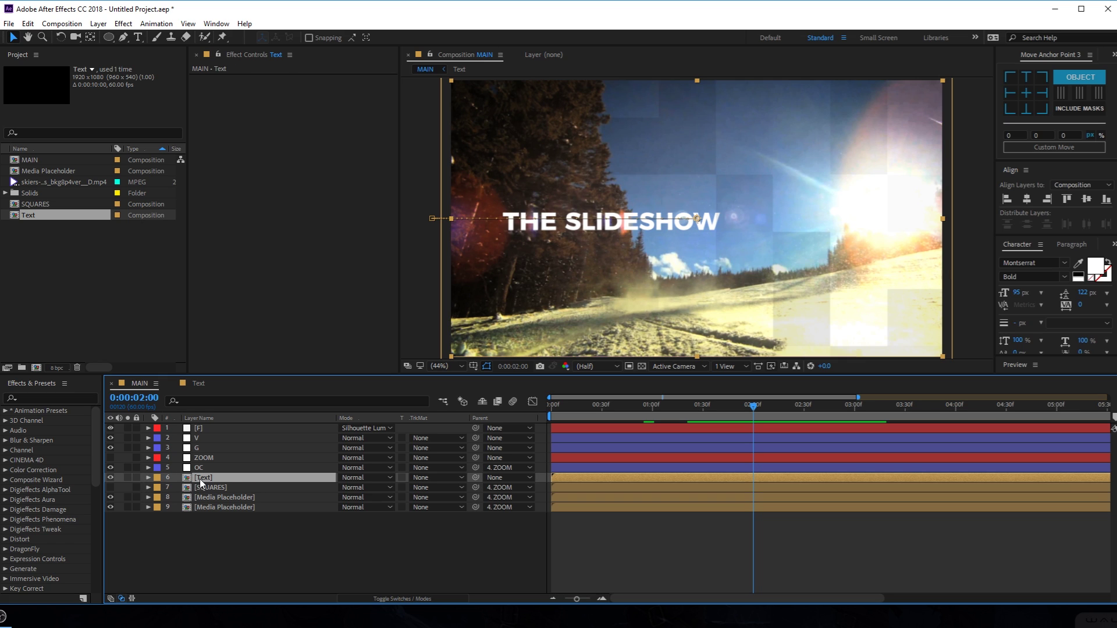
pyautogui.hotkey('ctrl', 'space')
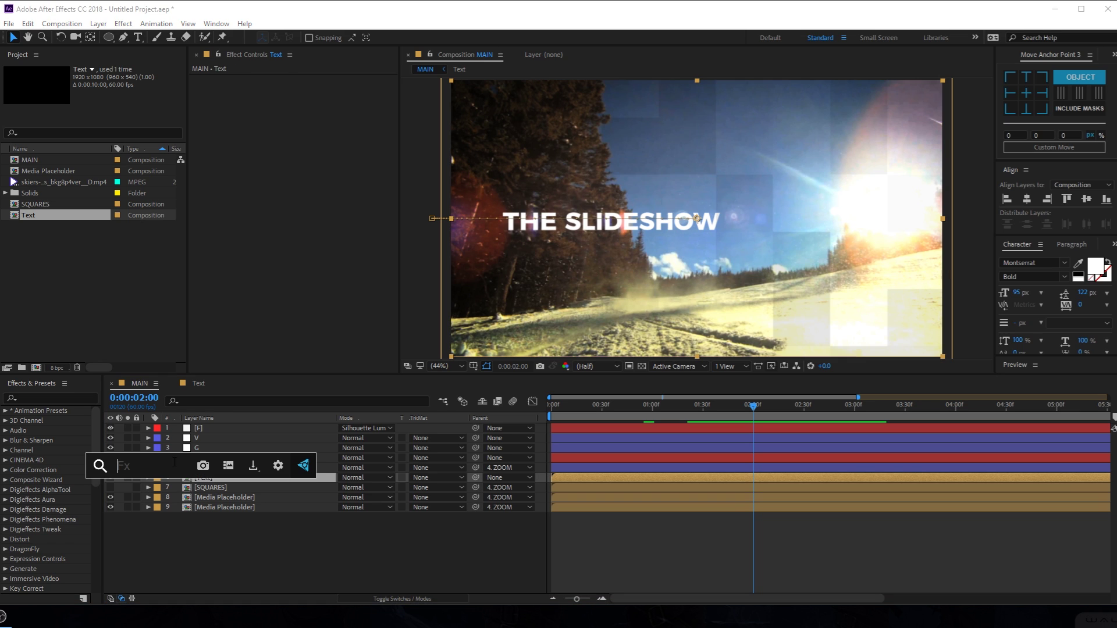
pyautogui.write('dis')
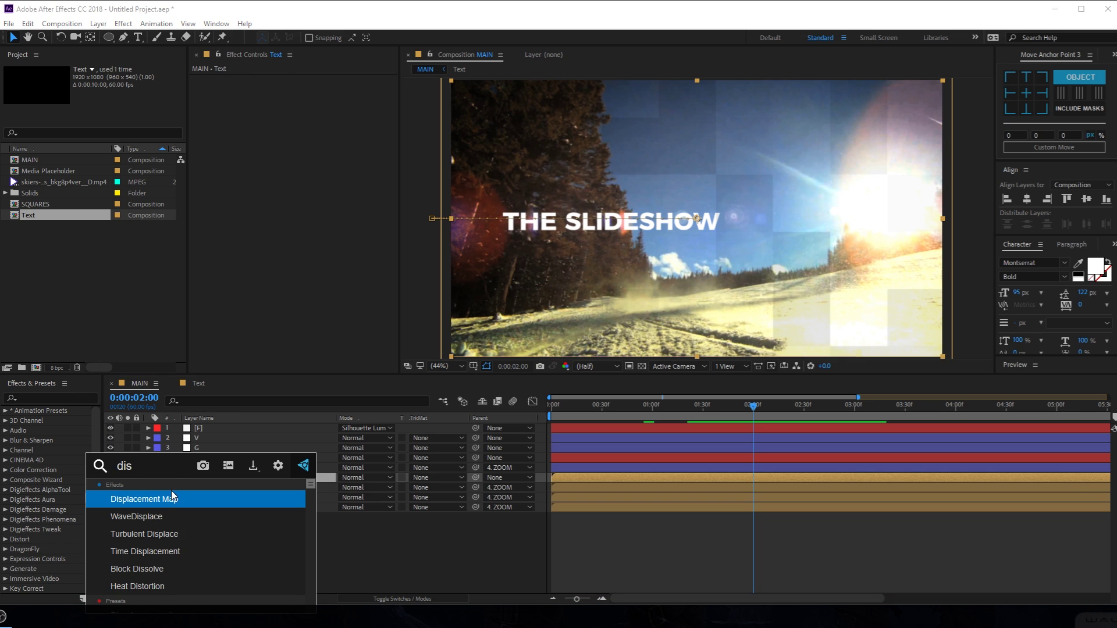
pyautogui.click(169, 499)
pyautogui.click(322, 89)
pyautogui.click(334, 195)
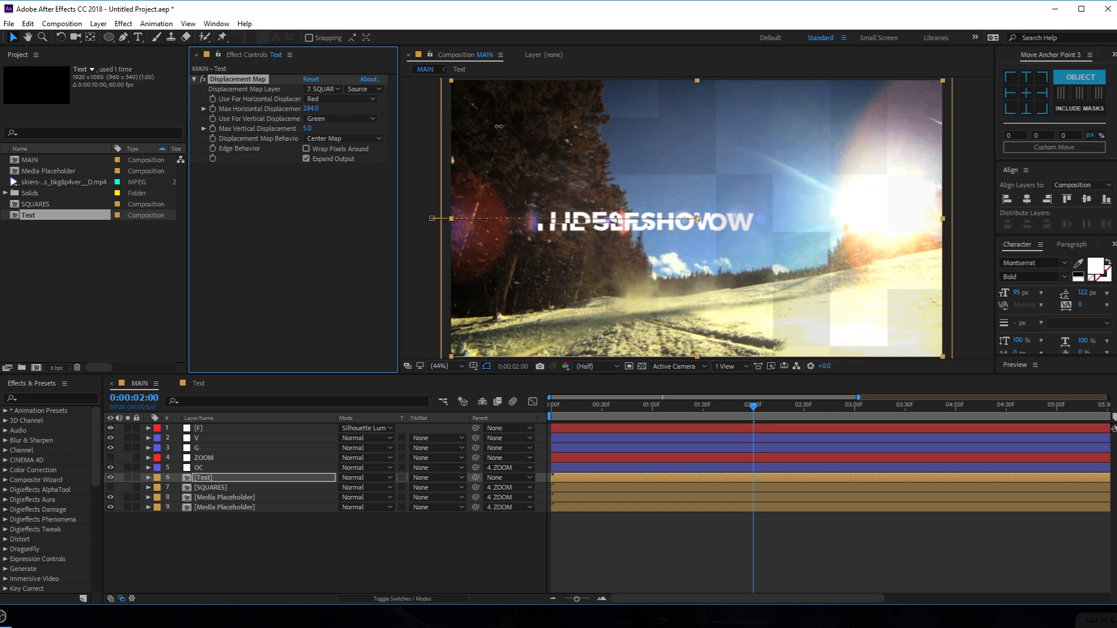
# Keyframe the Text layer's Max Horizontal Displacement at 363 at 0:00:02:00 and 0 at 0:00:02:30, then scrub through the distortion.
pyautogui.moveTo(529, 129); pyautogui.dragTo(544, 139)
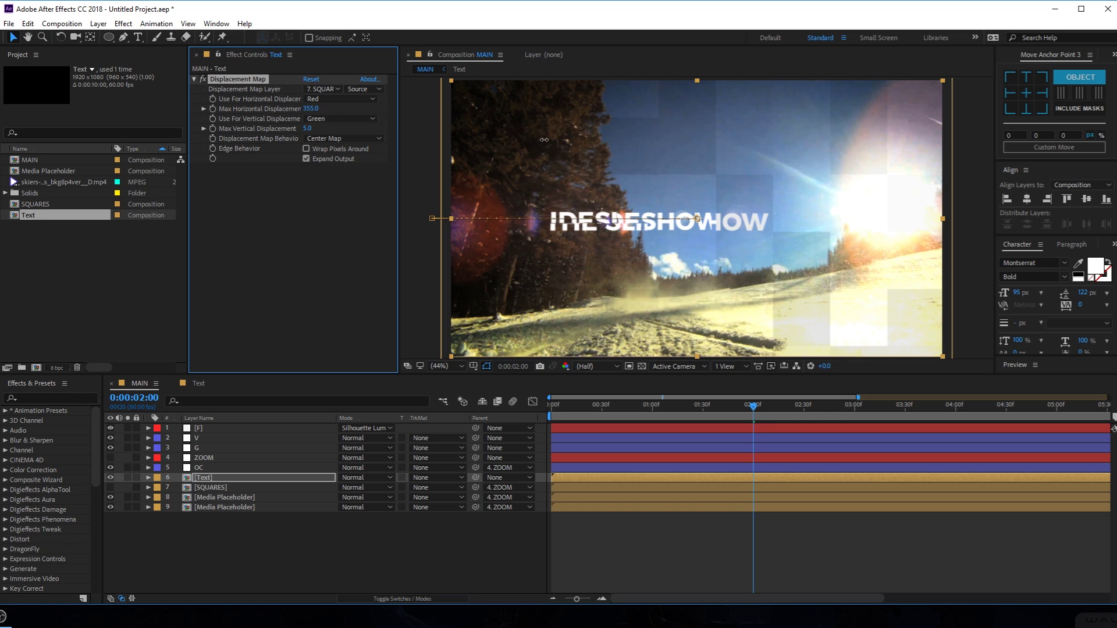
pyautogui.click(213, 109)
pyautogui.moveTo(752, 412); pyautogui.dragTo(803, 418)
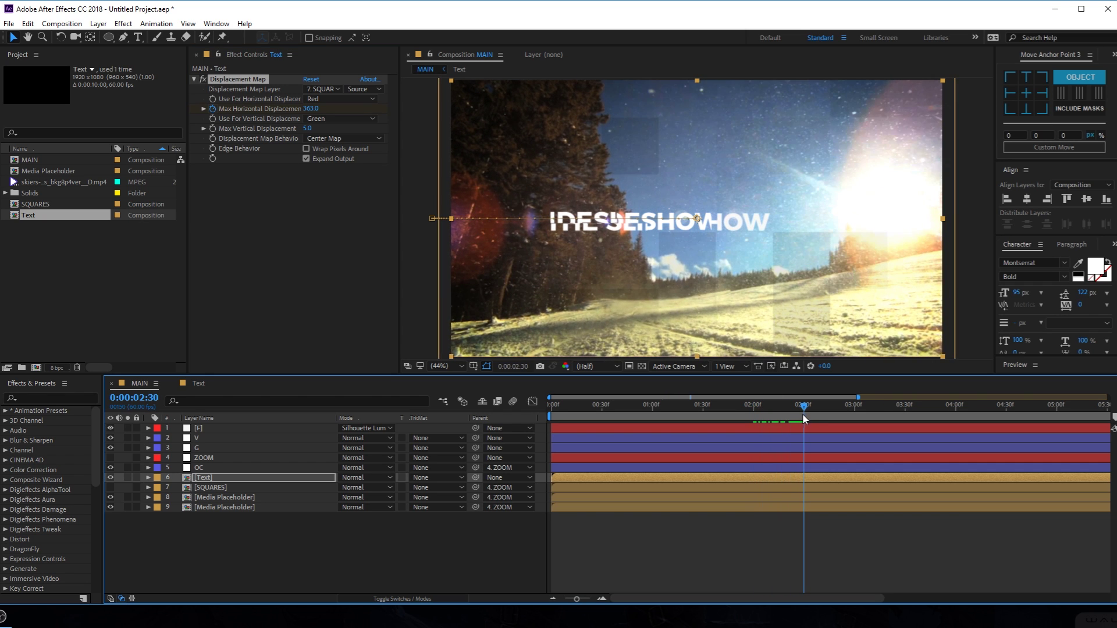
pyautogui.click(317, 109)
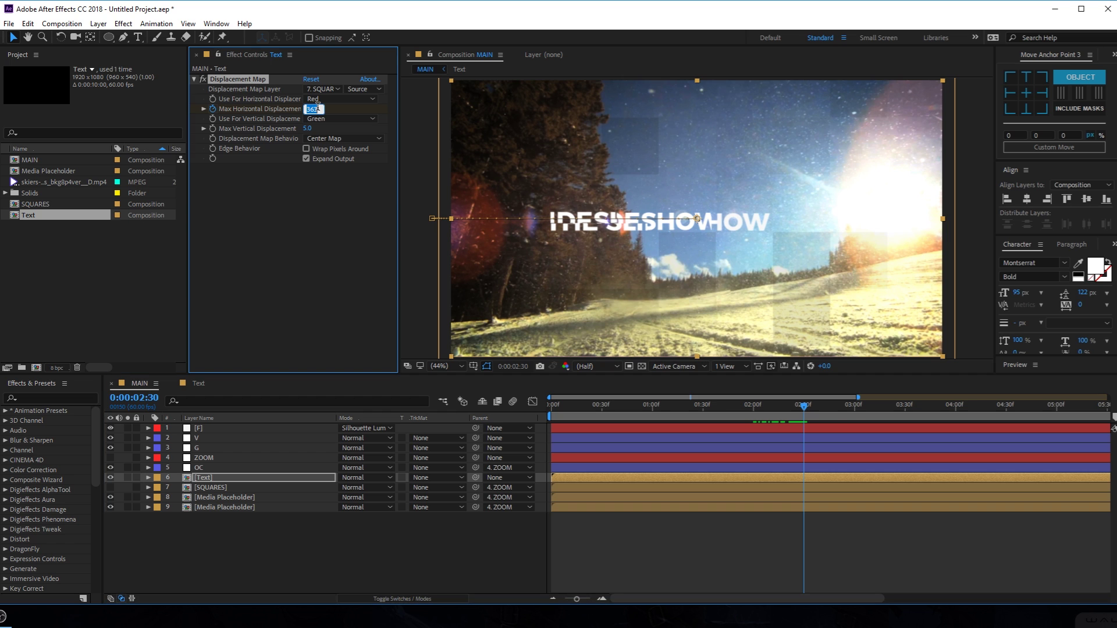
pyautogui.moveTo(730, 407); pyautogui.dragTo(751, 418)
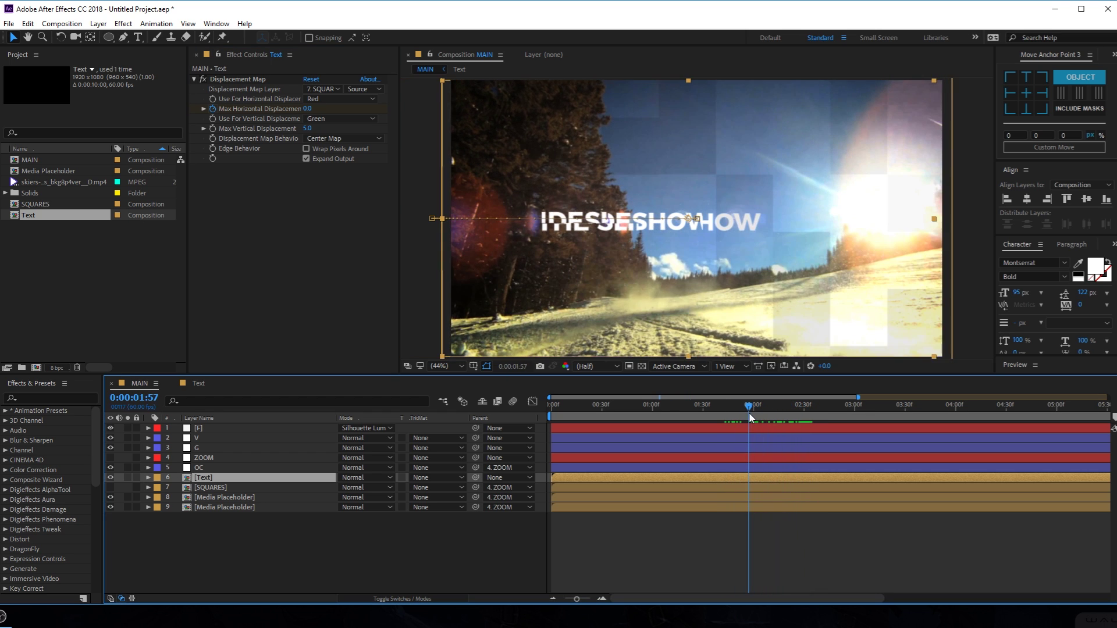
# Reveal the Text layer's keyframes, change Max Horizontal Displacement at 0:00:02:00 to -159 and scrub through the result.
pyautogui.press('u')
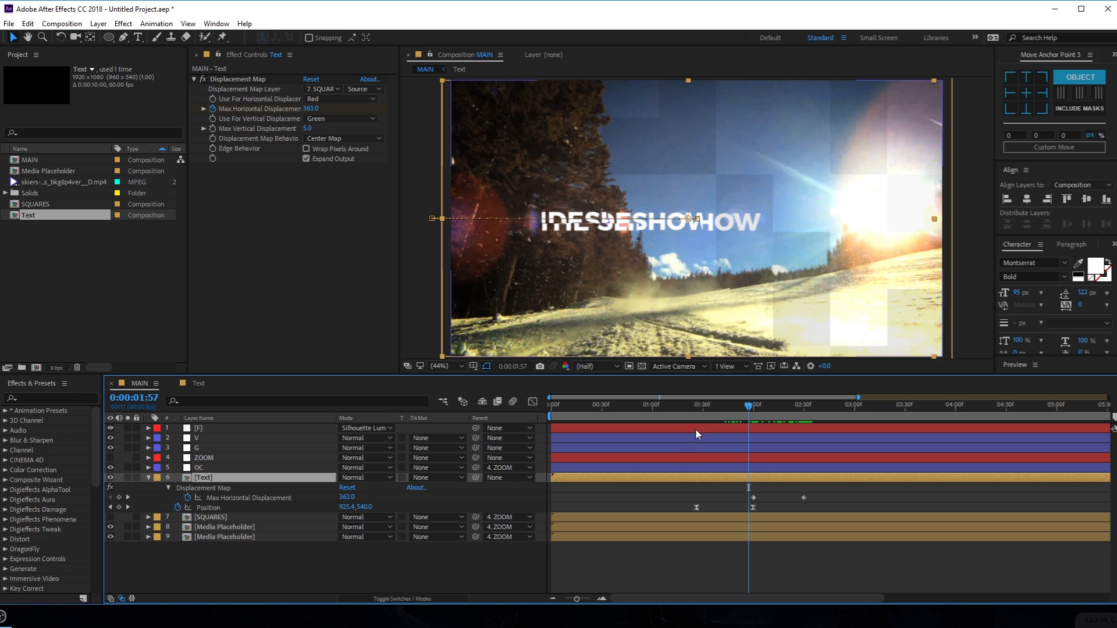
pyautogui.moveTo(756, 419)
pyautogui.mouseDown()
pyautogui.moveTo(803, 414)
pyautogui.moveTo(754, 414)
pyautogui.mouseUp()
pyautogui.moveTo(307, 110); pyautogui.dragTo(125, 109)
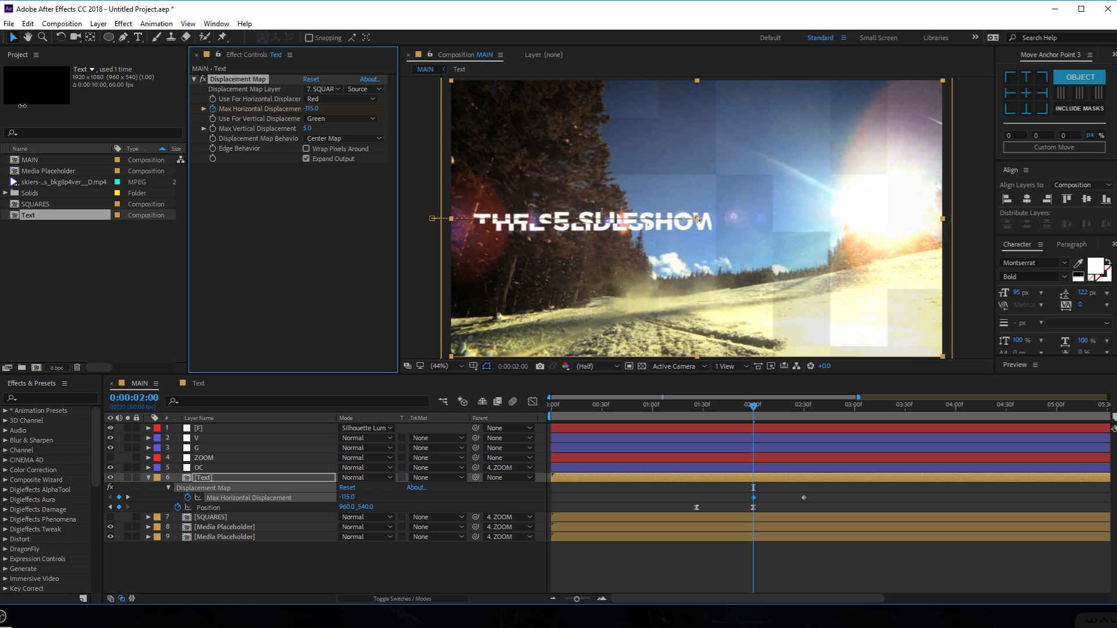
pyautogui.moveTo(752, 412); pyautogui.dragTo(809, 417)
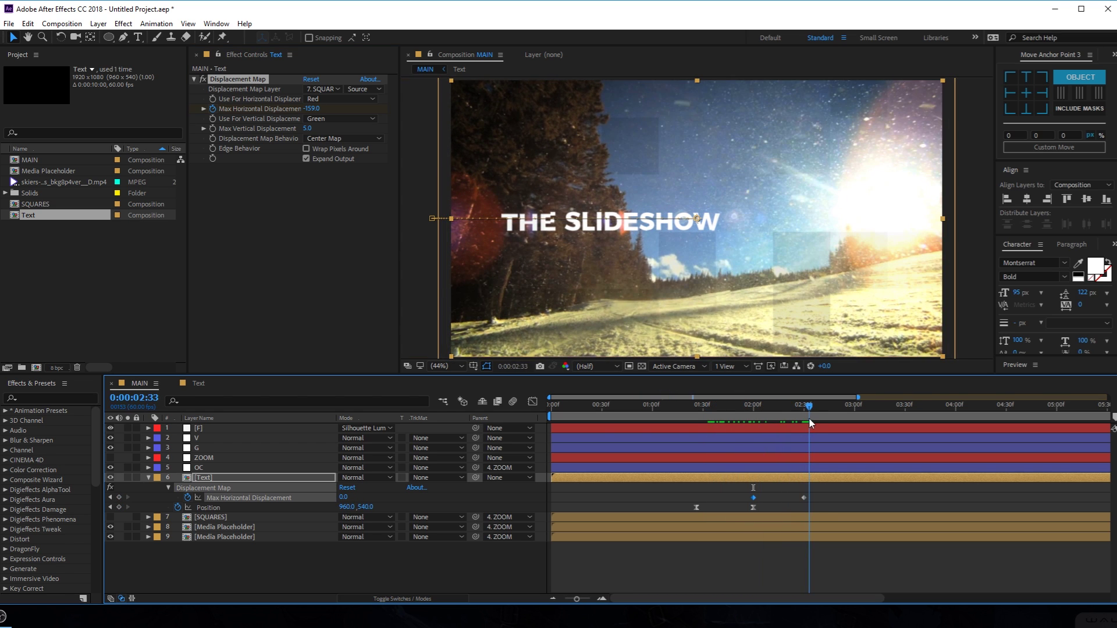
# Ease both Max Horizontal Displacement keyframes, reshape the speed curve to peak near the start and preview the title.
pyautogui.moveTo(827, 493); pyautogui.dragTo(749, 504)
pyautogui.click(534, 400)
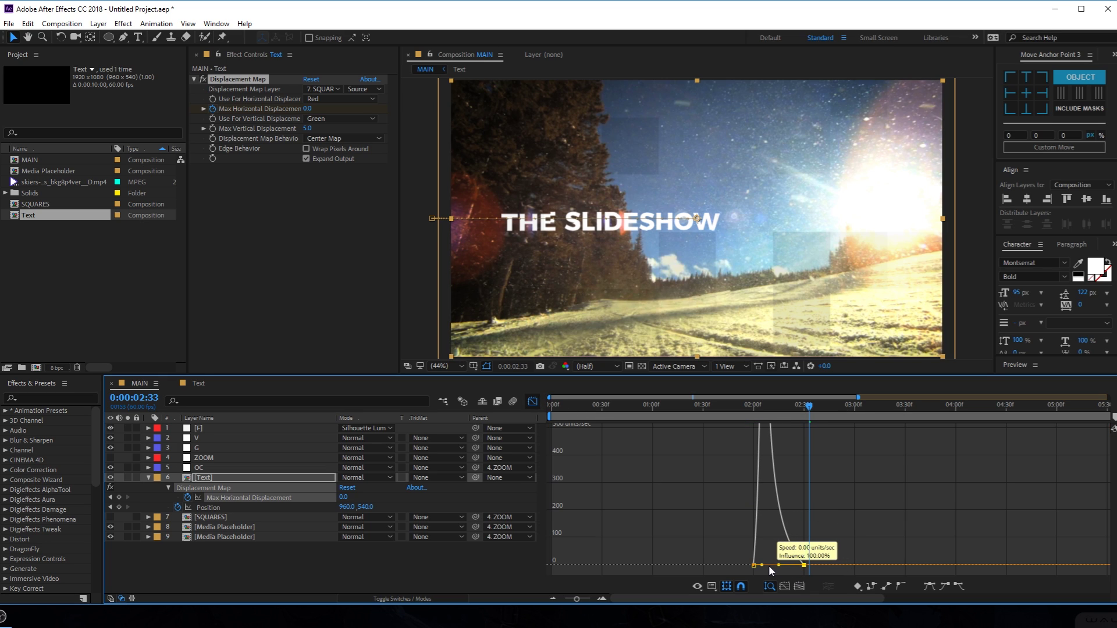
pyautogui.click(740, 405)
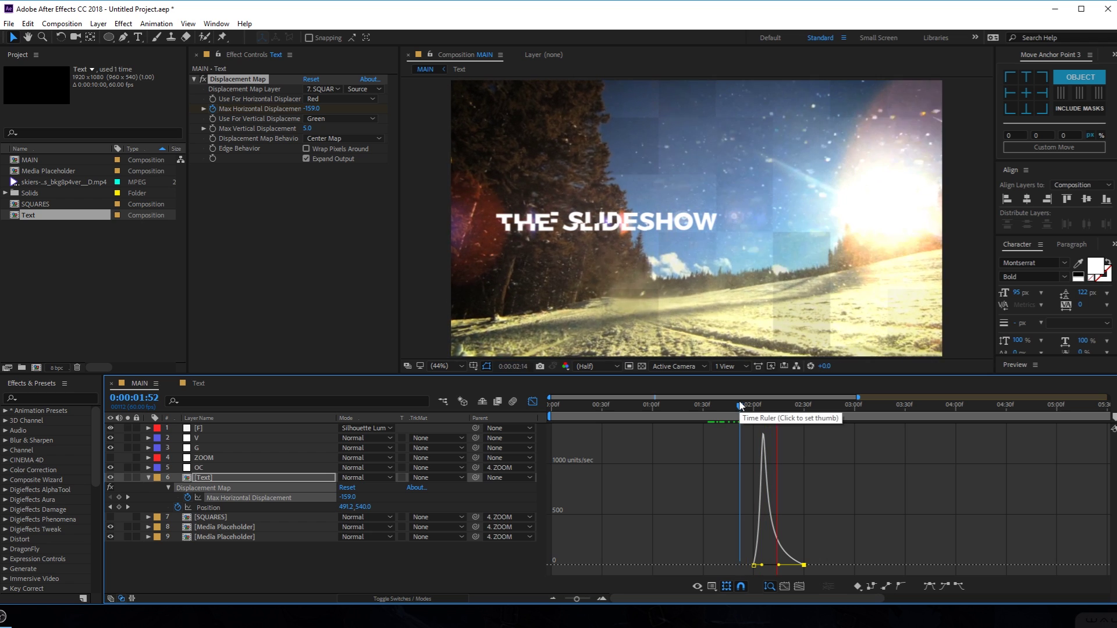
pyautogui.click(532, 402)
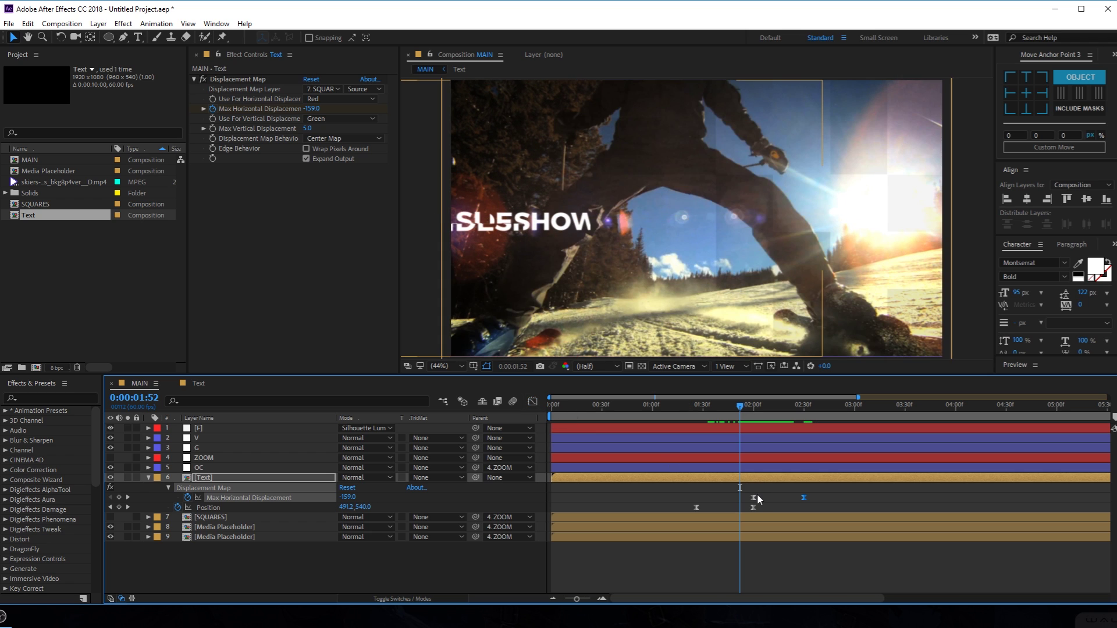
# Move the first Max Horizontal Displacement keyframe earlier to about 0:00:01:50 and preview the title's slide-in.
pyautogui.moveTo(755, 498); pyautogui.dragTo(734, 500)
pyautogui.click(702, 406)
pyautogui.press('space')
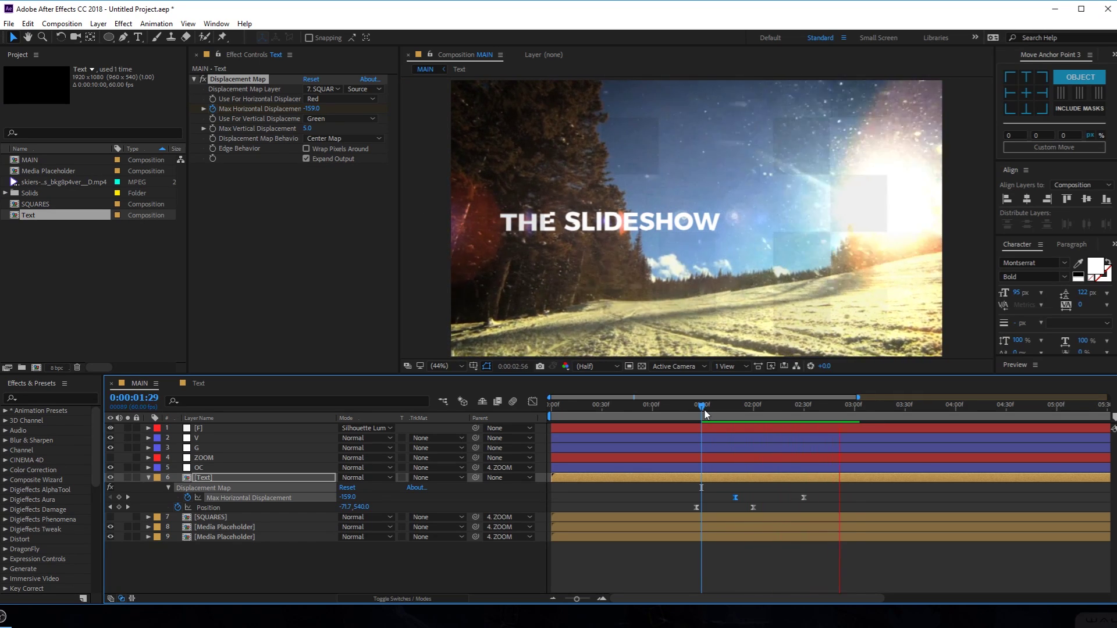
pyautogui.moveTo(705, 414)
pyautogui.mouseDown()
pyautogui.moveTo(830, 415)
pyautogui.moveTo(690, 418)
pyautogui.mouseUp()
pyautogui.press('space')
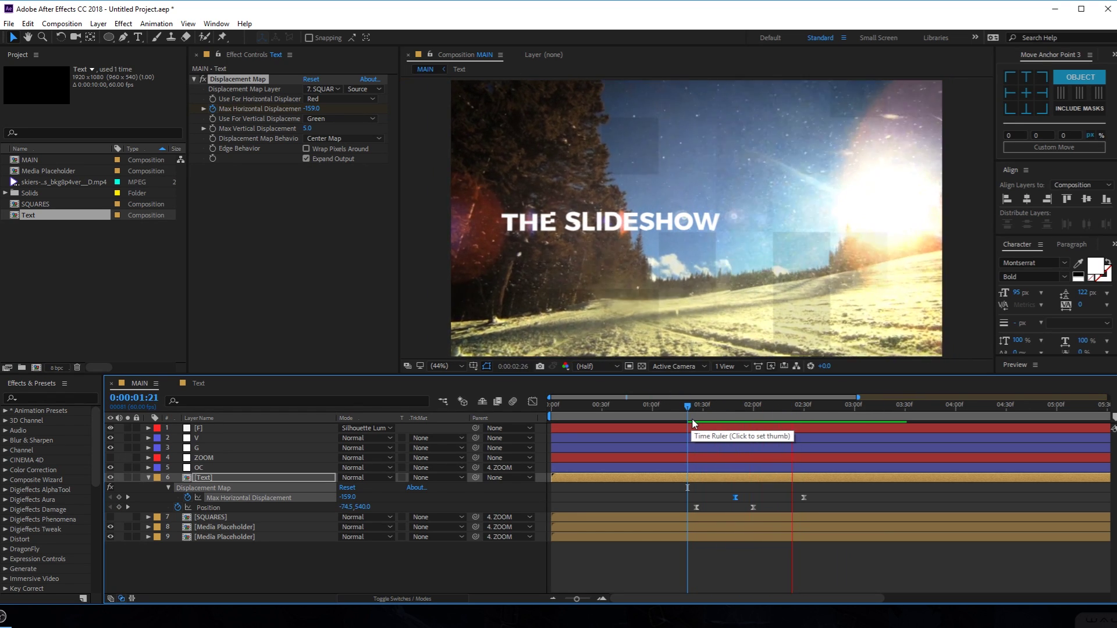
pyautogui.press('space')
# End the work area at about 0:00:04:01 and preview the whole transition from the beginning.
pyautogui.moveTo(898, 415); pyautogui.dragTo(955, 414)
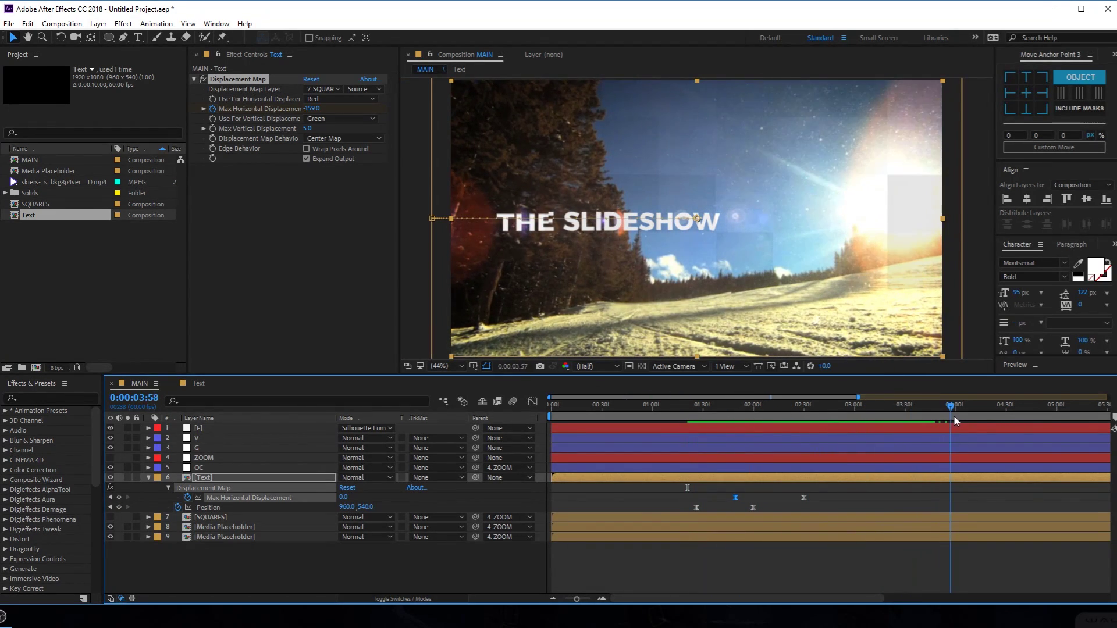
pyautogui.press('n')
pyautogui.press('space')
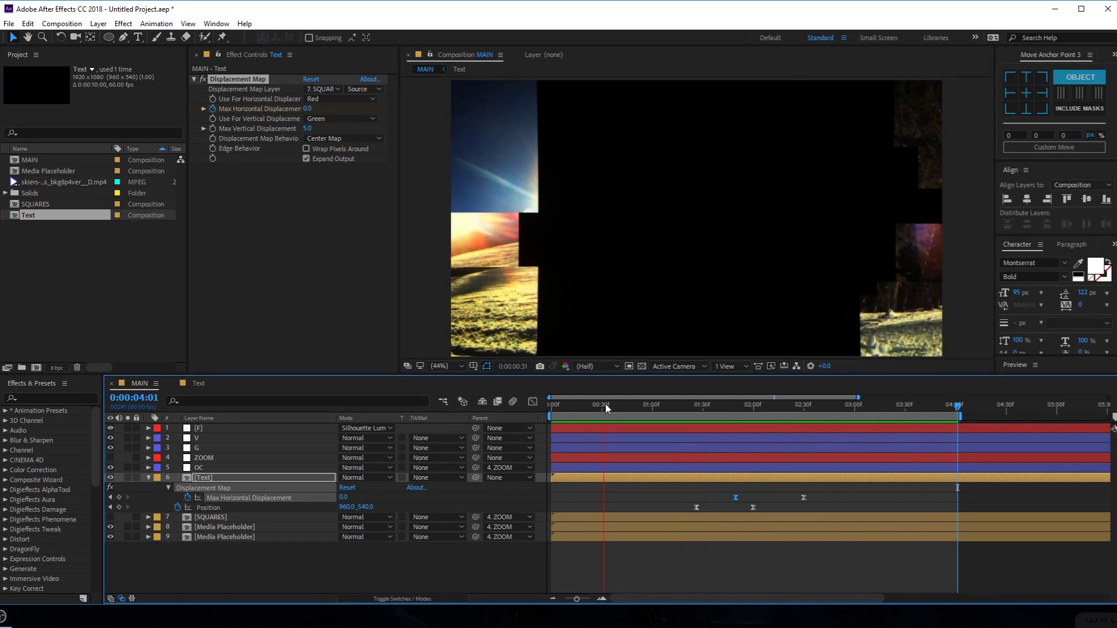
pyautogui.click(591, 556)
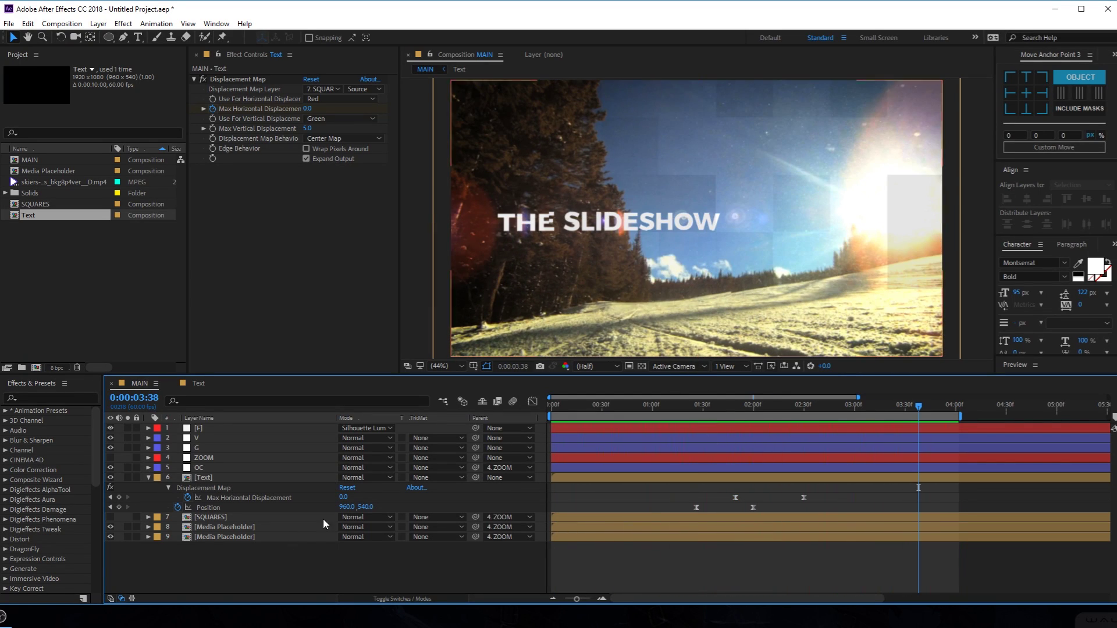
# Add an adjustment layer named Sharpen on top, apply the Sharpen effect with an amount of 47 and preview the result.
pyautogui.rightClick(251, 576)
pyautogui.moveTo(326, 444)
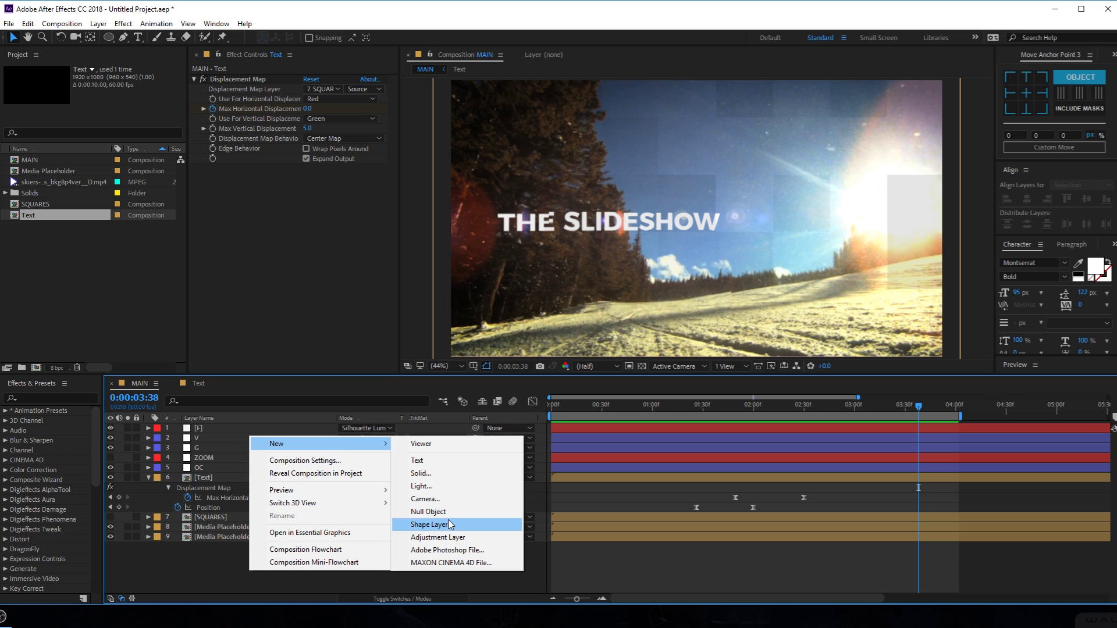
pyautogui.click(446, 537)
pyautogui.press('Return')
pyautogui.write('Sharper')
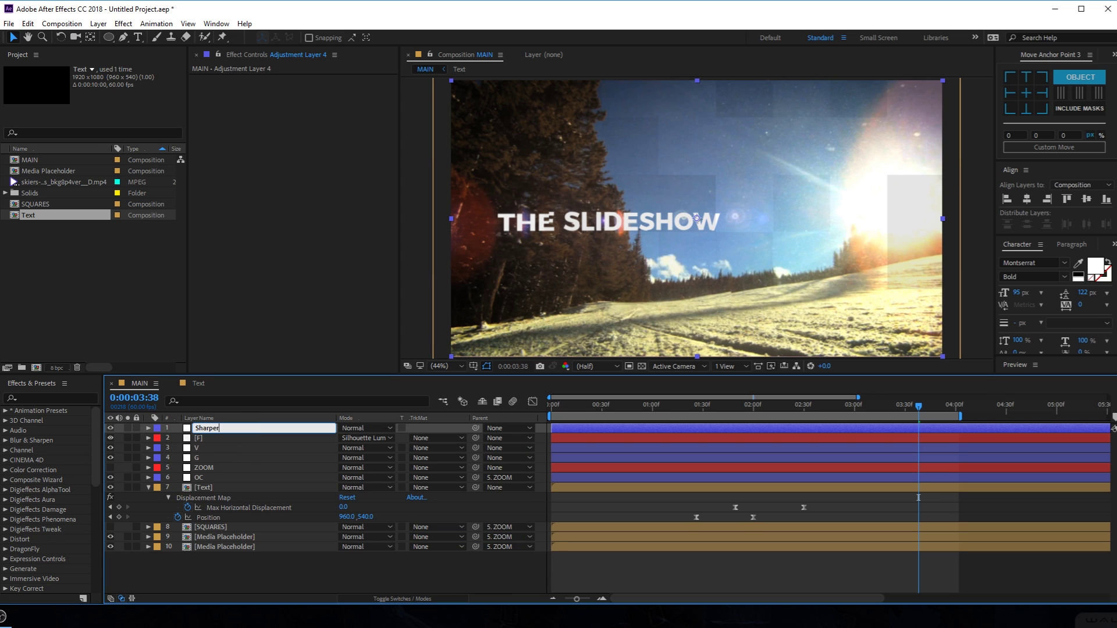
pyautogui.press('BackSpace')
pyautogui.write('n')
pyautogui.press('Return')
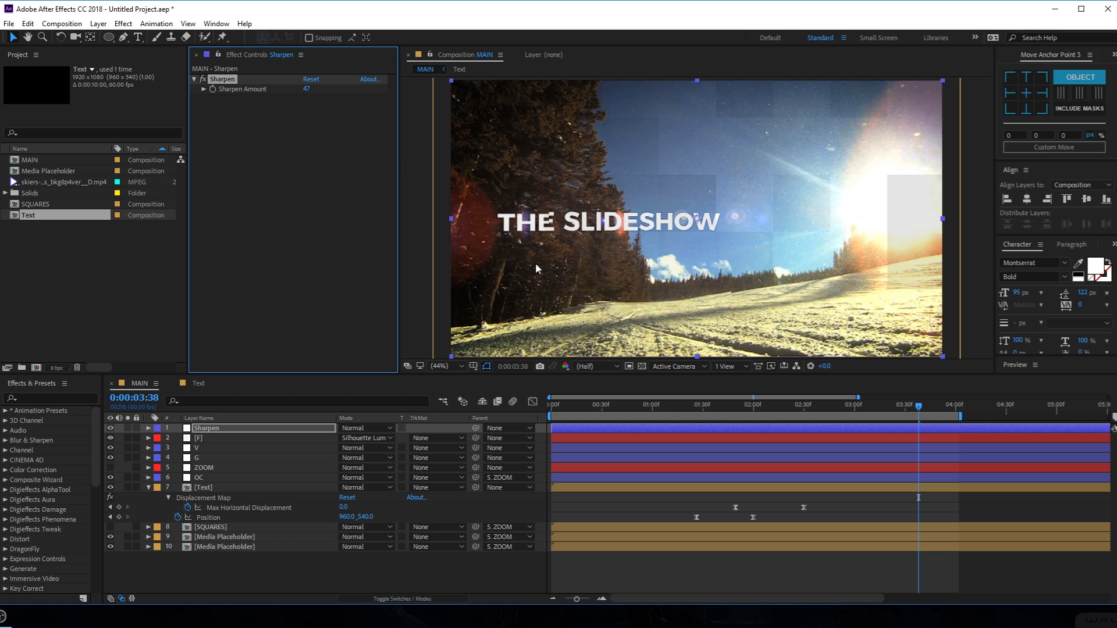
pyautogui.press('space')
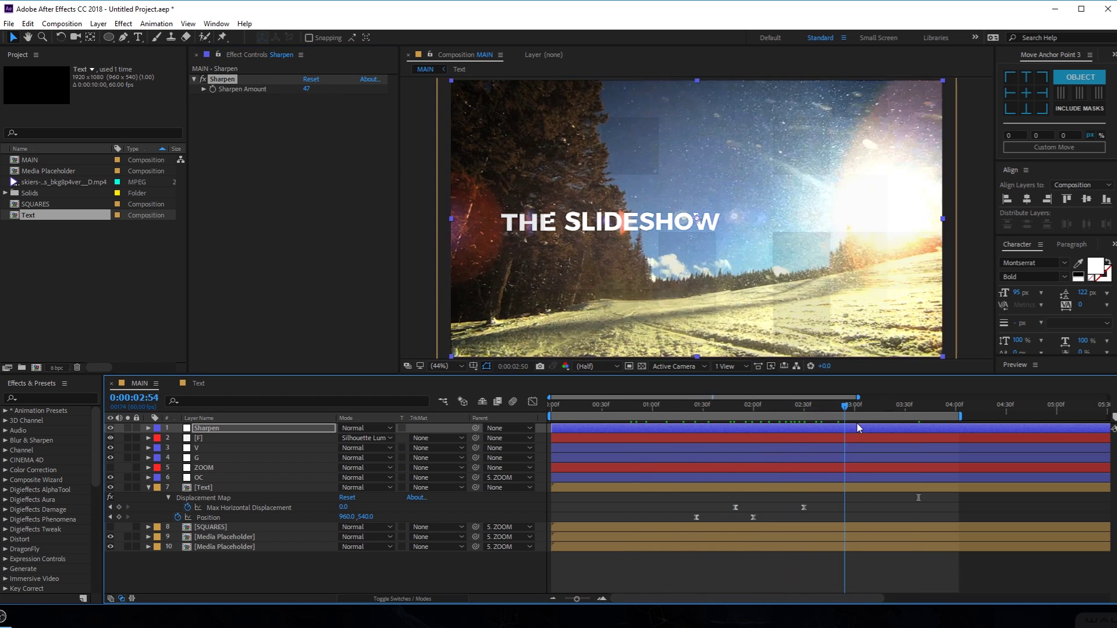
pyautogui.moveTo(897, 427); pyautogui.dragTo(854, 426)
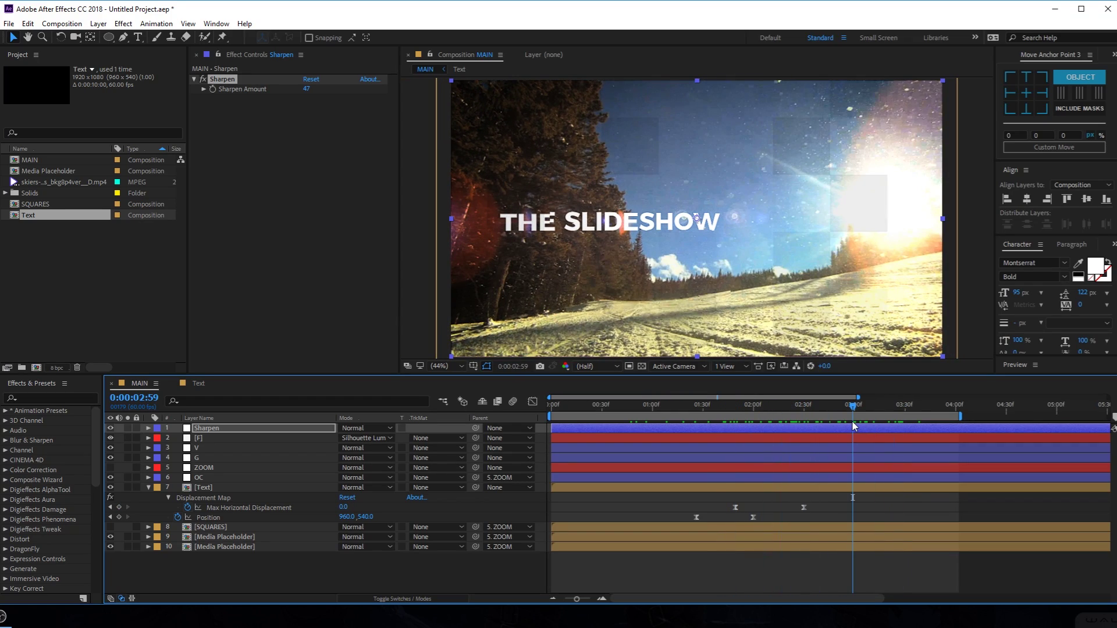